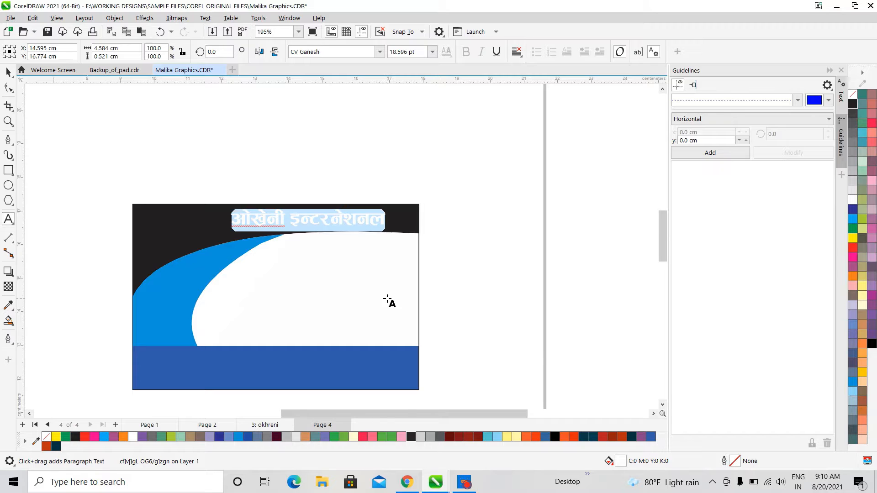
Replace the old company name on the black band with the Nepali heading 'रोशनी भाडा पसल'
{"action": "type", "text": "/f]z"}
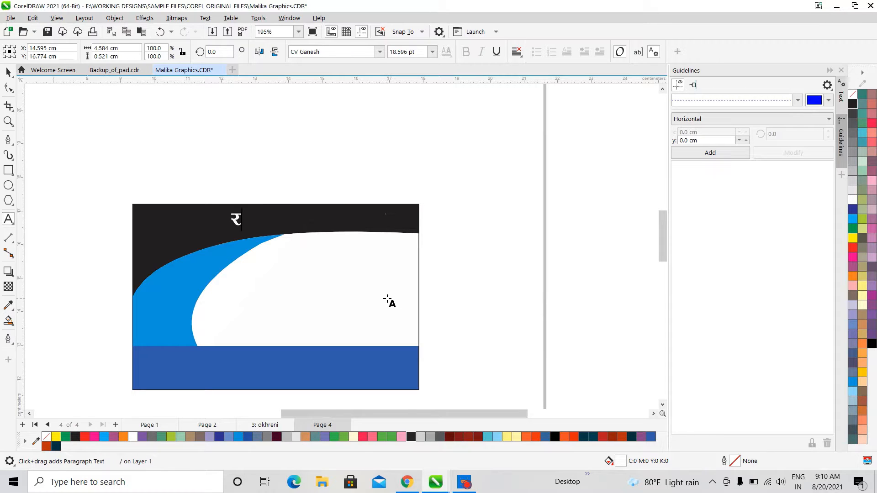
{"action": "type", "text": "gL ef"}
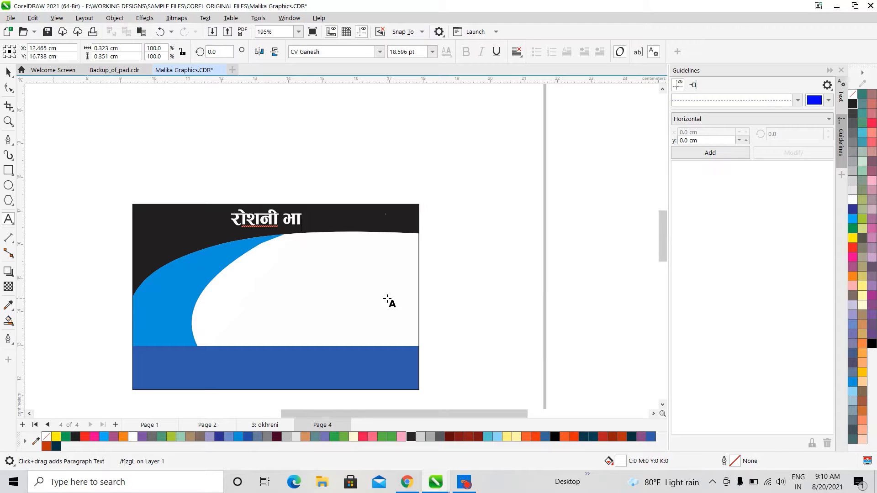
{"action": "type", "text": "8f k;n"}
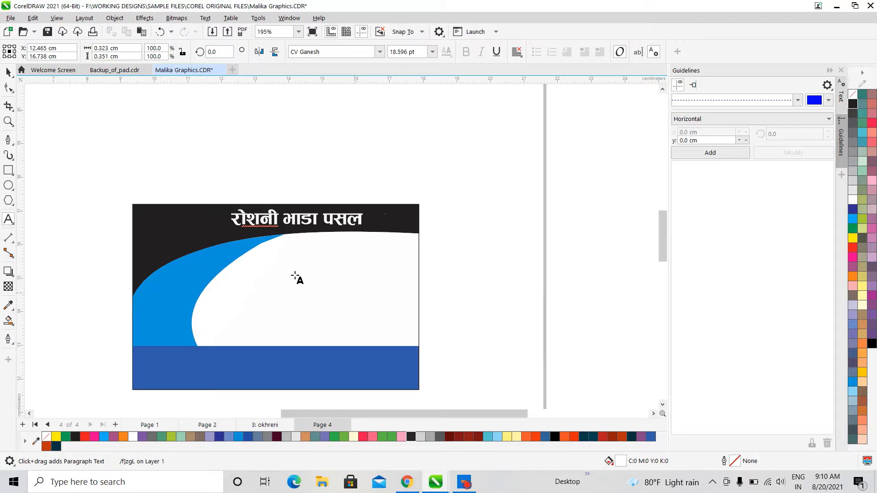
{"action": "key", "text": "Escape"}
Enlarge the heading slightly from its corner handle and shift it right and up
{"action": "left_click", "coordinate": [8, 72]}
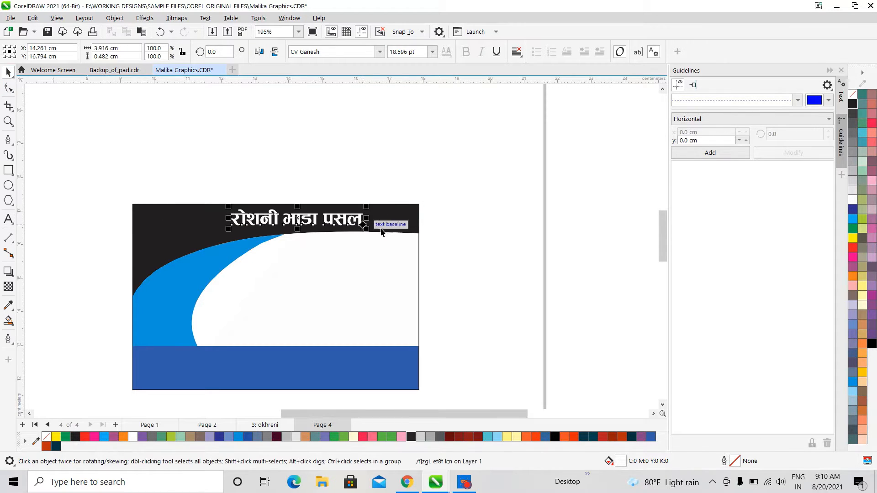
{"action": "left_click_drag", "start_coordinate": [367, 228], "coordinate": [398, 238]}
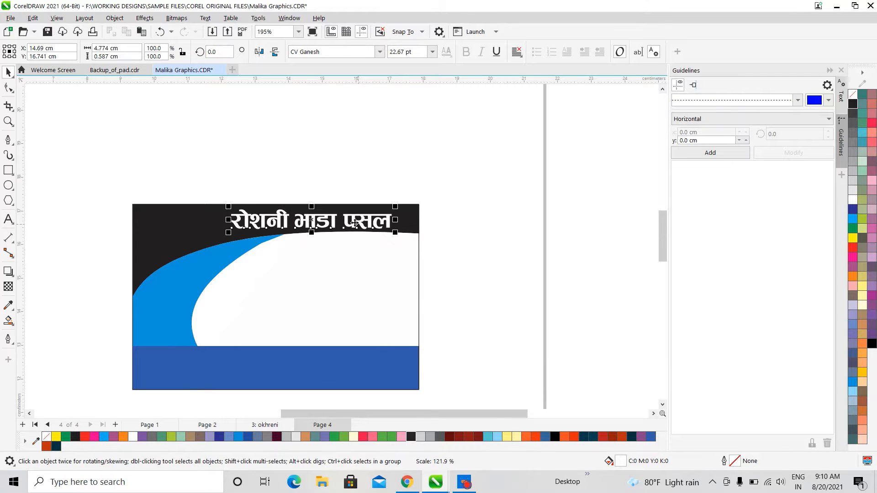
{"action": "scroll", "coordinate": [355, 223], "scroll_direction": "up", "scroll_amount": 2}
{"action": "left_click", "coordinate": [353, 217]}
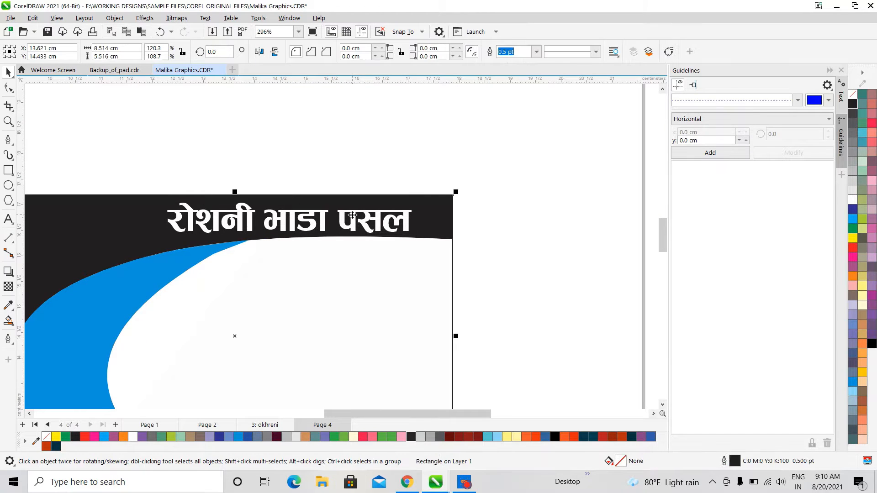
{"action": "left_click", "coordinate": [353, 217]}
{"action": "left_click", "coordinate": [352, 224]}
{"action": "left_click_drag", "start_coordinate": [352, 224], "coordinate": [372, 225]}
{"action": "scroll", "coordinate": [363, 251], "scroll_direction": "down", "scroll_amount": 3}
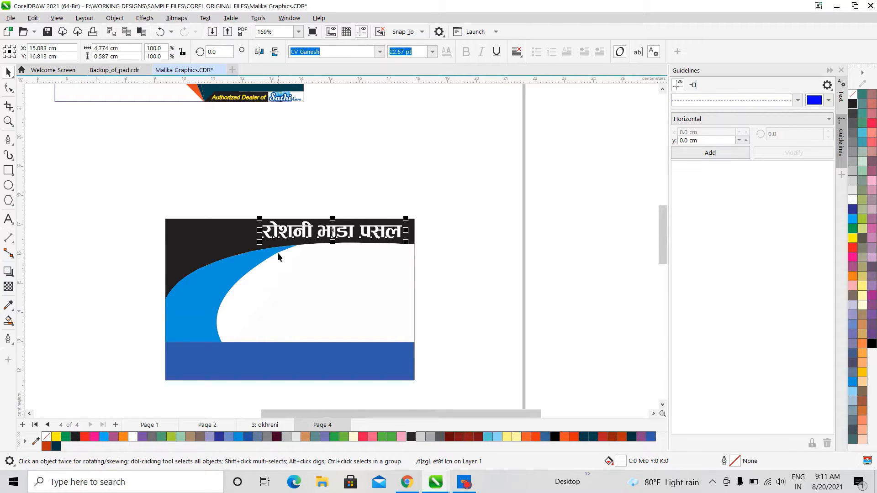
Centre the heading horizontally on the black background, undoing an accidental background shift
{"action": "left_click", "coordinate": [224, 243], "text": "shift"}
{"action": "key", "text": "c"}
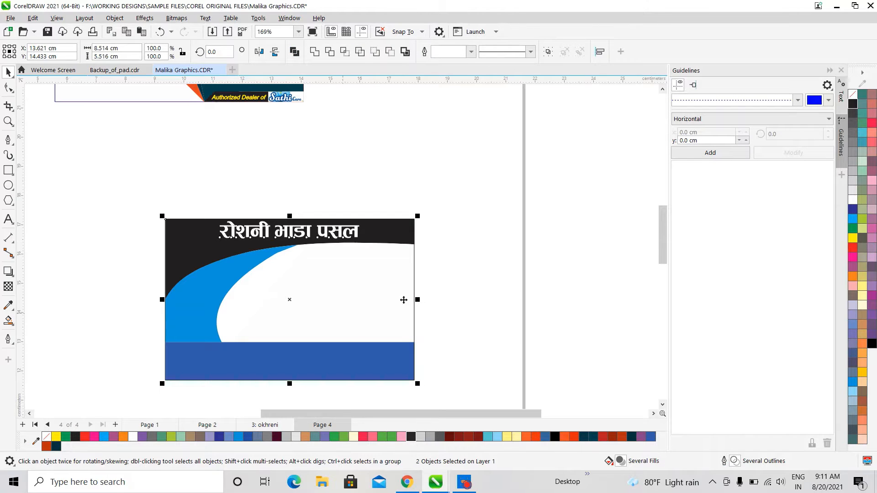
{"action": "key", "text": "Escape"}
{"action": "left_click", "coordinate": [350, 241]}
{"action": "scroll", "coordinate": [360, 242], "scroll_direction": "up", "scroll_amount": 2}
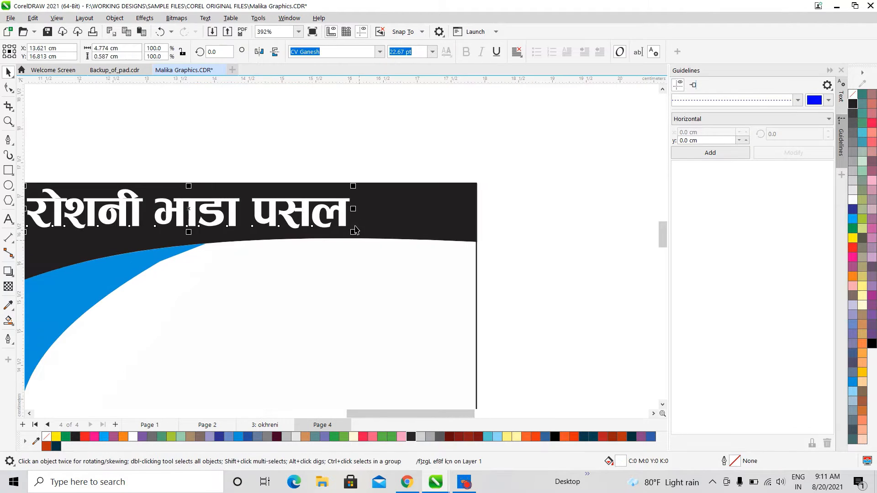
{"action": "left_click", "coordinate": [358, 213]}
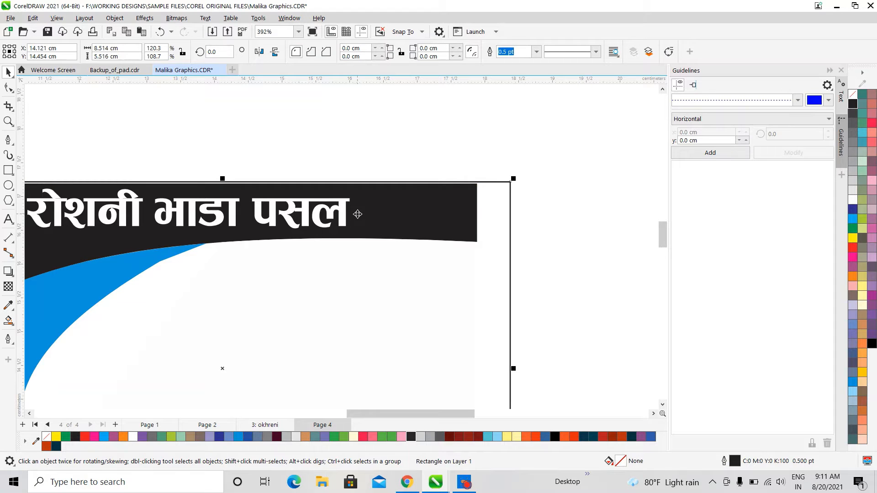
{"action": "key", "text": "ctrl+z"}
Drag the heading right so it sits toward the right end of the black band
{"action": "left_click", "coordinate": [339, 210]}
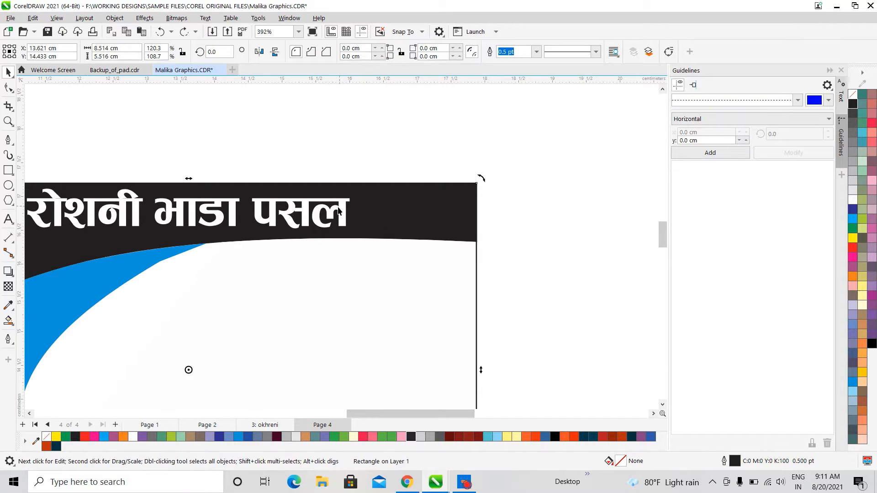
{"action": "left_click", "coordinate": [339, 211]}
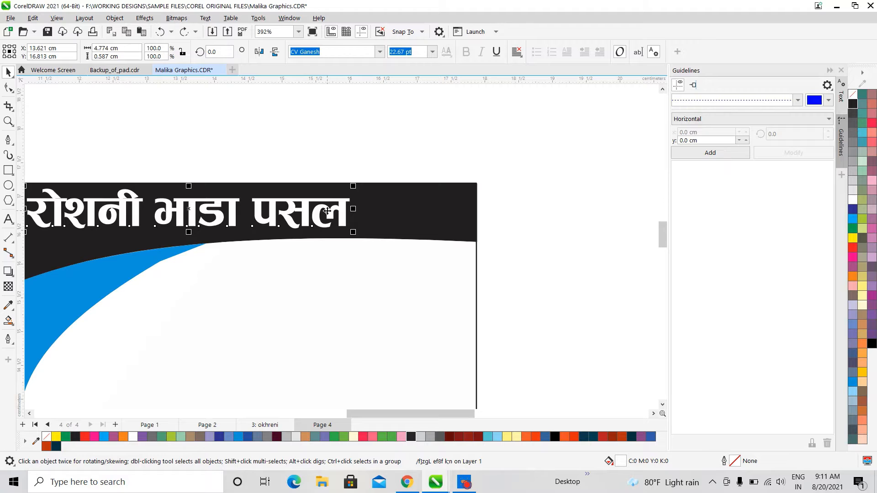
{"action": "left_click_drag", "start_coordinate": [328, 210], "coordinate": [393, 215]}
{"action": "scroll", "coordinate": [399, 275], "scroll_direction": "down", "scroll_amount": 3}
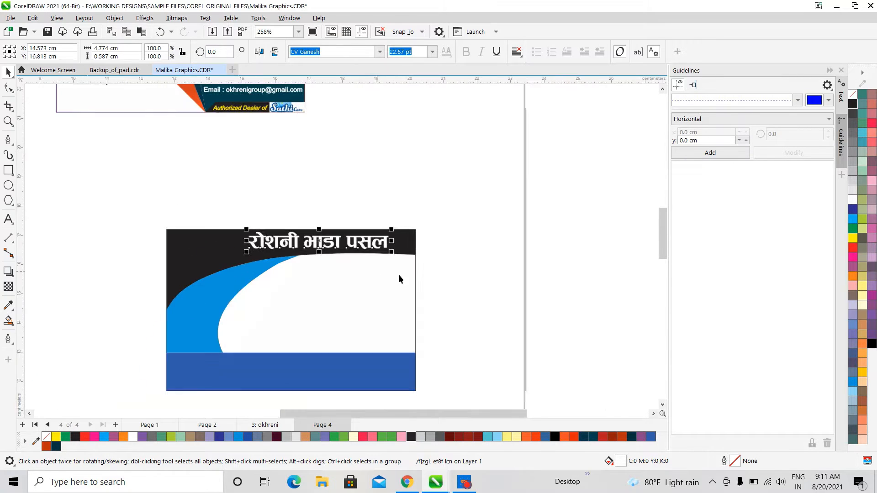
{"action": "scroll", "coordinate": [174, 313], "scroll_direction": "up", "scroll_amount": 1}
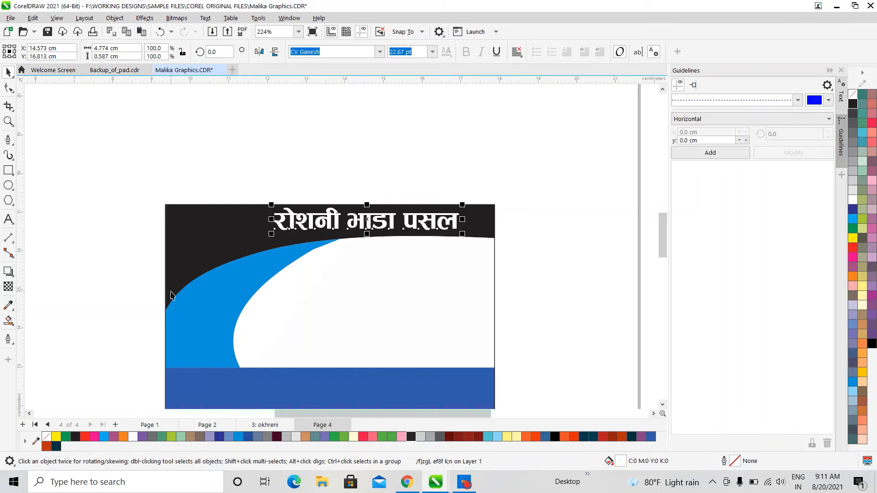
{"action": "left_click", "coordinate": [220, 319]}
{"action": "scroll", "coordinate": [221, 319], "scroll_direction": "down", "scroll_amount": 3}
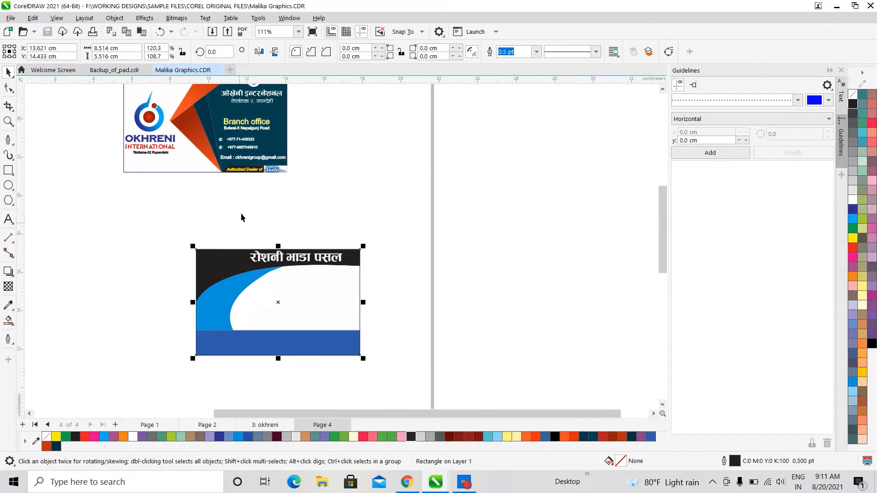
Copy the phone icon and number from the original card onto the new card's blue swoosh
{"action": "left_click", "coordinate": [221, 140]}
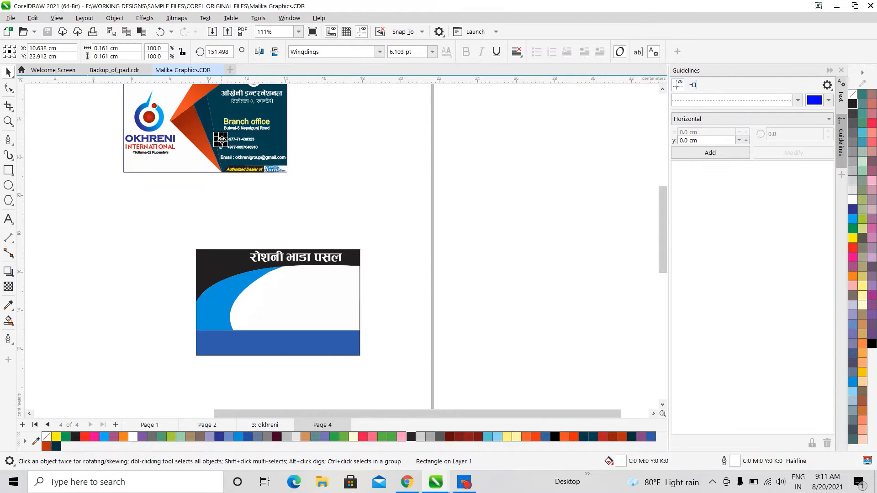
{"action": "left_click", "coordinate": [246, 139], "text": "shift"}
{"action": "left_click_drag", "start_coordinate": [245, 139], "coordinate": [229, 199]}
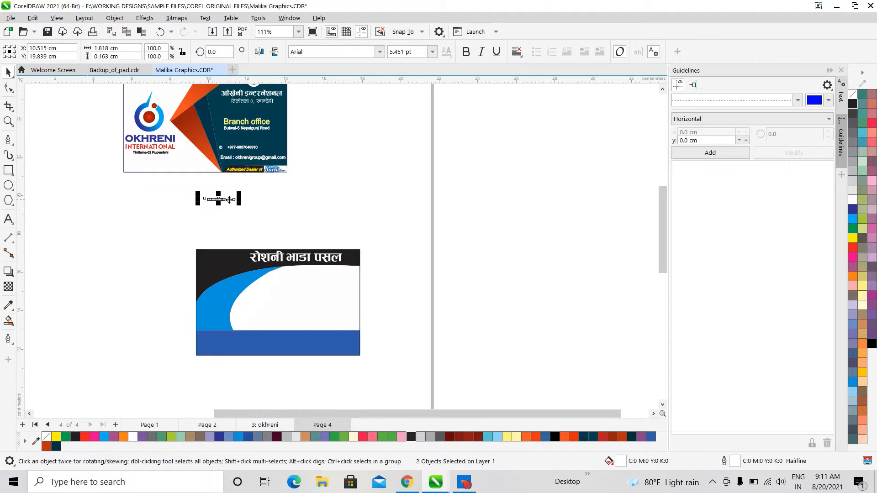
{"action": "key", "text": "ctrl+z"}
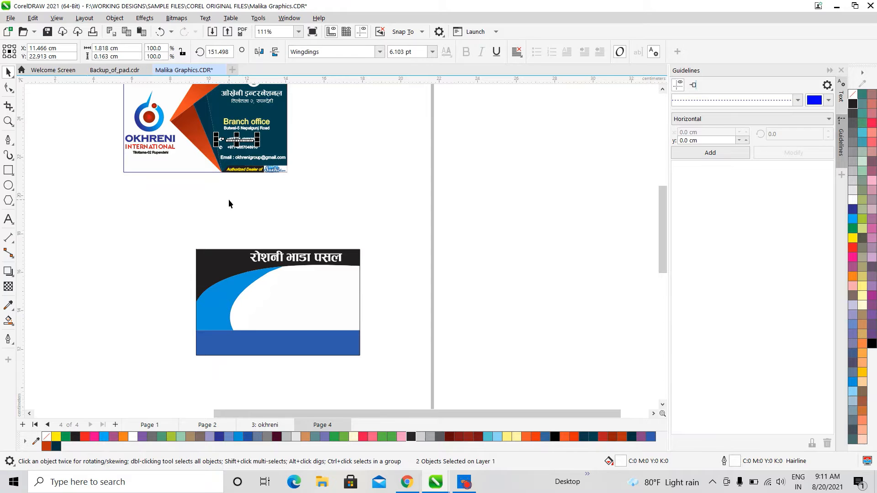
{"action": "left_click_drag", "start_coordinate": [247, 135], "coordinate": [232, 291]}
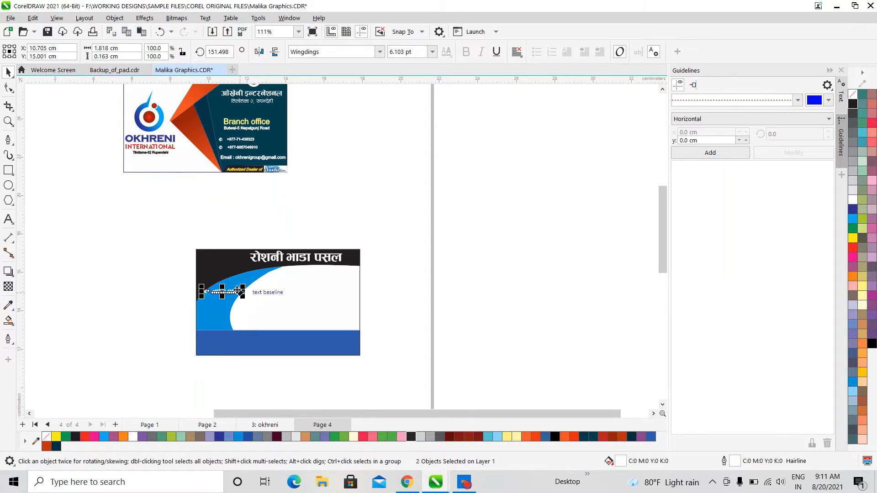
Fill the copied phone icon and number black and remove their outline
{"action": "left_click", "coordinate": [852, 104]}
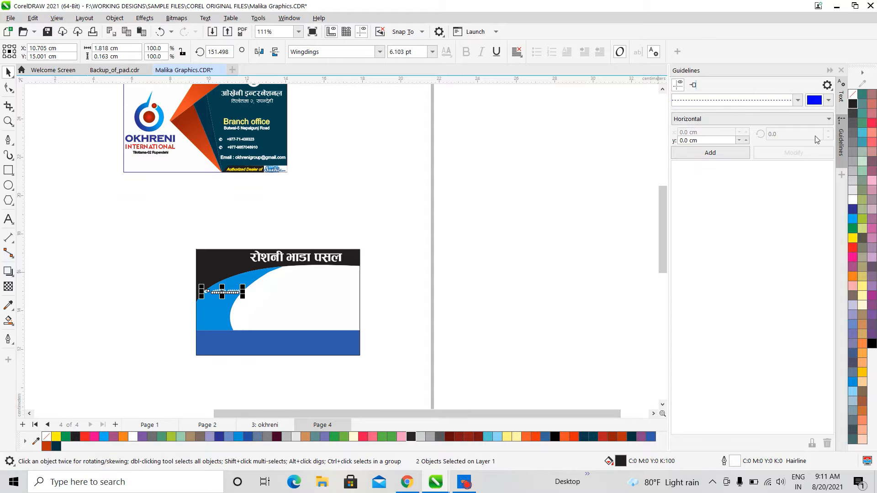
{"action": "scroll", "coordinate": [265, 297], "scroll_direction": "up", "scroll_amount": 6}
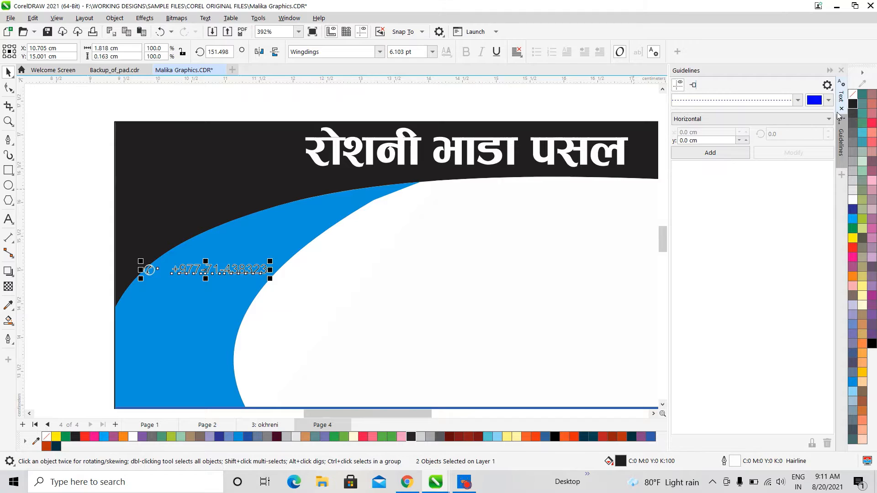
{"action": "right_click", "coordinate": [853, 102]}
{"action": "left_click", "coordinate": [849, 102]}
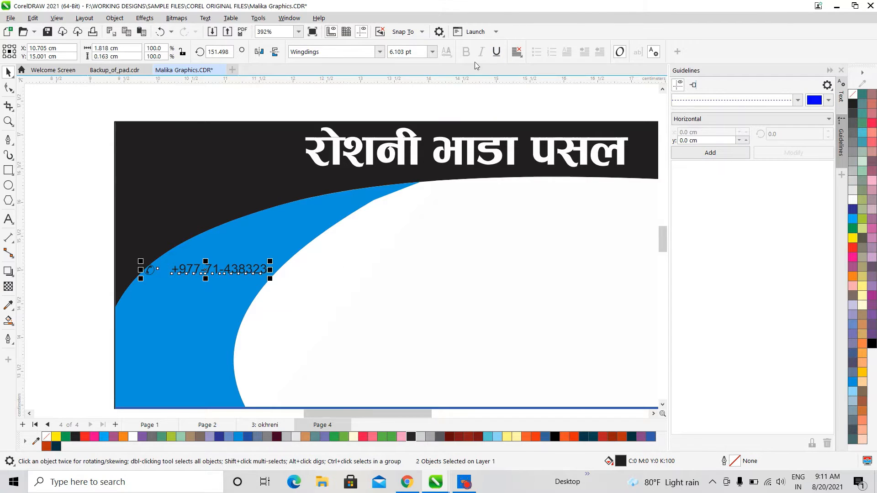
Set the phone line's font to Arial Rounded MT Bold
{"action": "left_click", "coordinate": [383, 52]}
{"action": "left_click", "coordinate": [382, 52]}
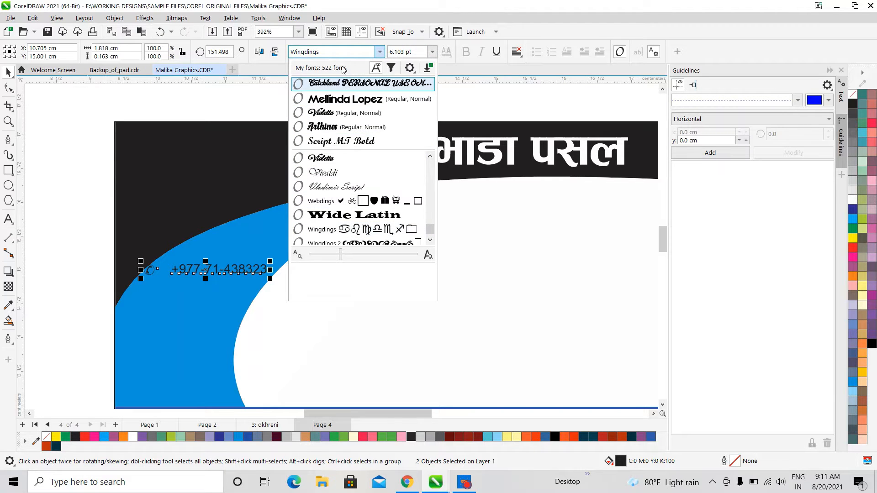
{"action": "type", "text": "arial"}
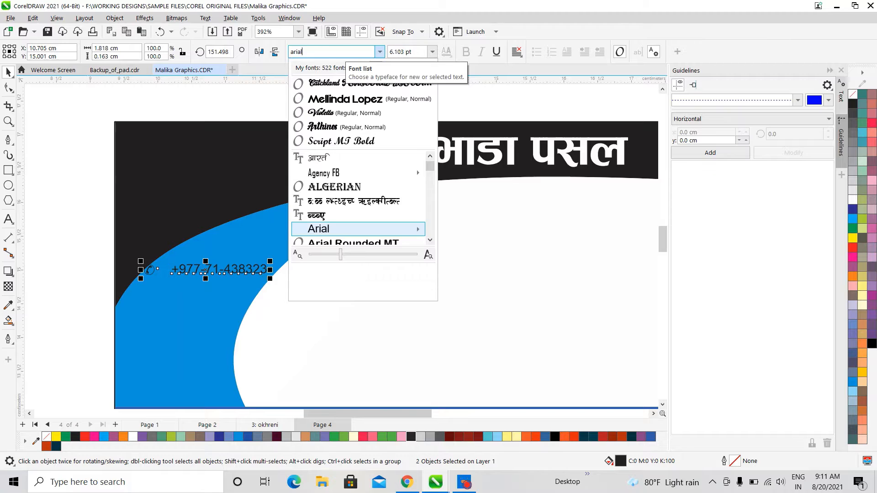
{"action": "key", "text": "Return"}
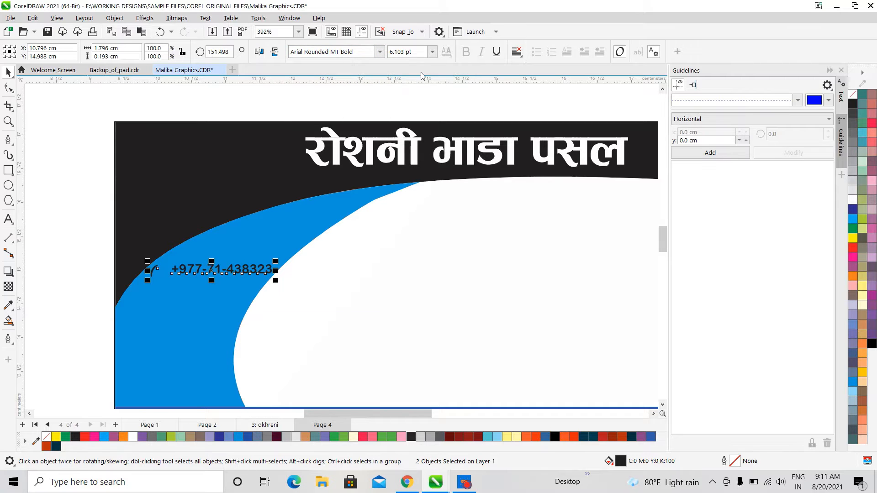
{"action": "left_click", "coordinate": [311, 308]}
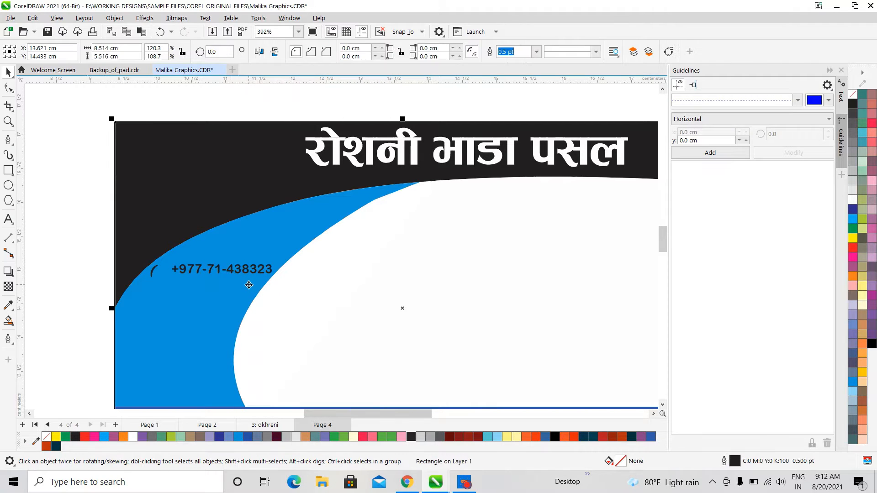
Move the phone icon and number higher on the swoosh
{"action": "left_click", "coordinate": [255, 280]}
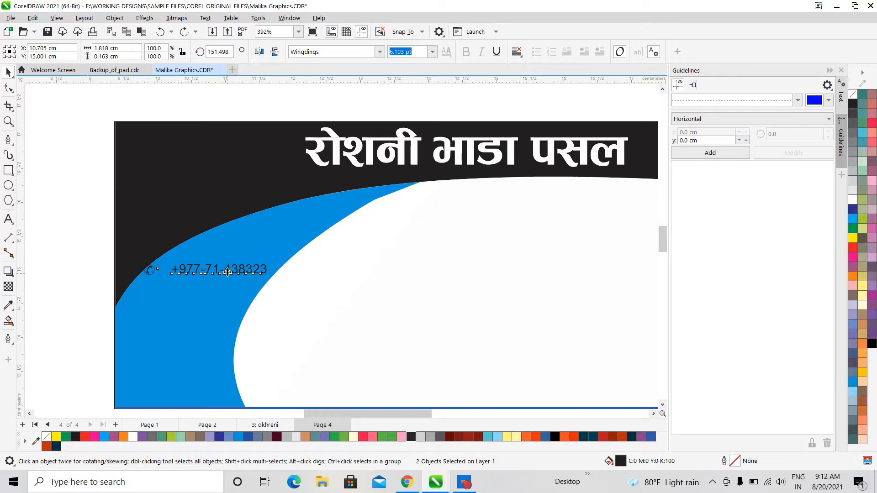
{"action": "left_click_drag", "start_coordinate": [228, 272], "coordinate": [305, 245]}
{"action": "left_click", "coordinate": [396, 262]}
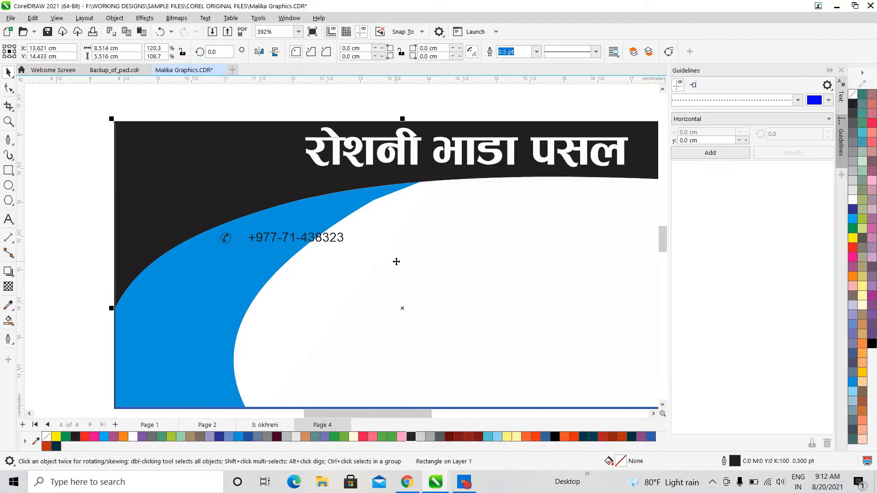
{"action": "left_click", "coordinate": [334, 243]}
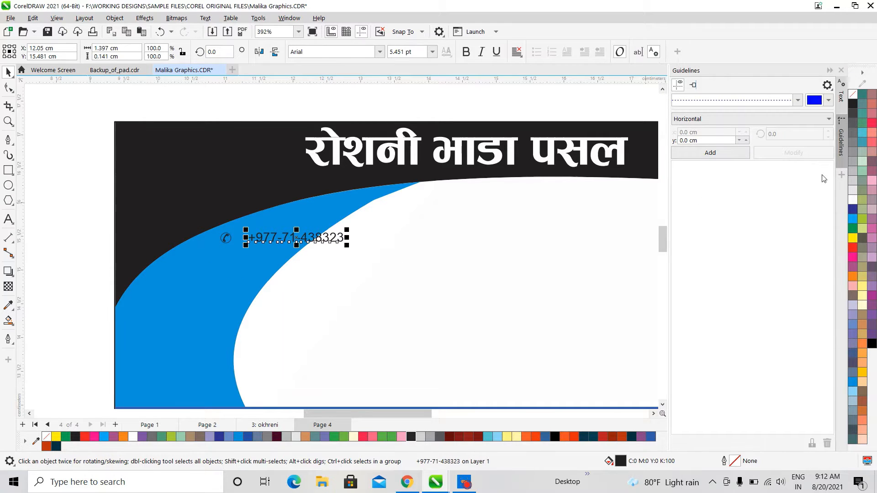
{"action": "left_click", "coordinate": [226, 238], "text": "shift"}
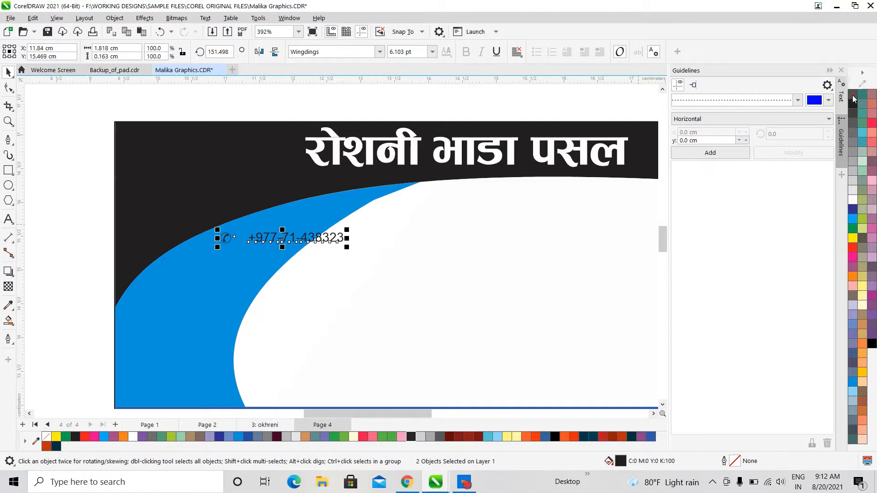
{"action": "right_click", "coordinate": [853, 97]}
{"action": "left_click", "coordinate": [848, 115]}
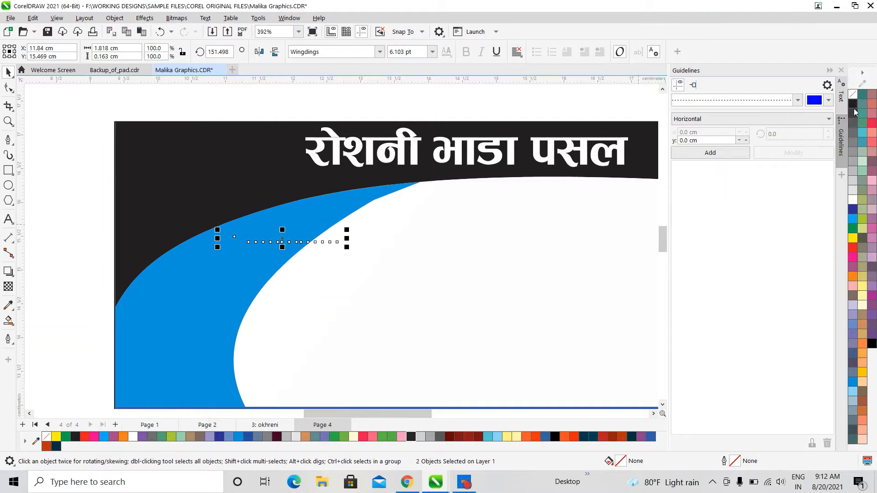
{"action": "right_click", "coordinate": [853, 106]}
{"action": "left_click", "coordinate": [805, 112]}
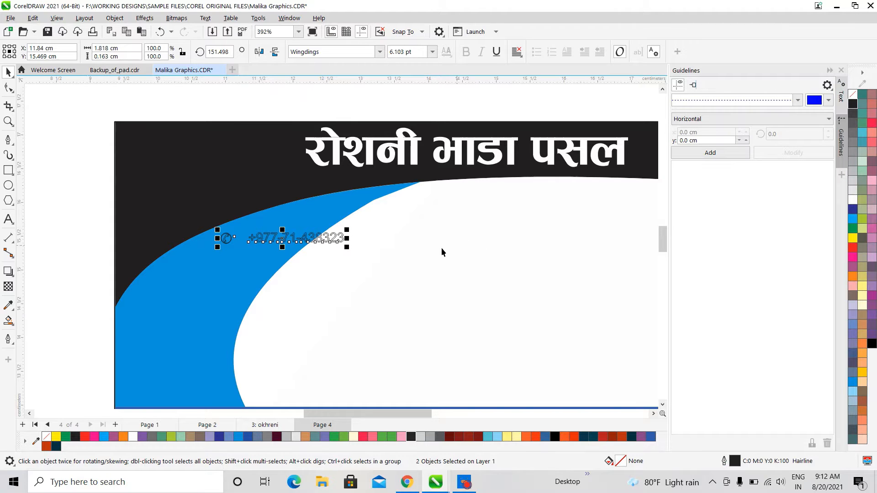
{"action": "left_click", "coordinate": [852, 104]}
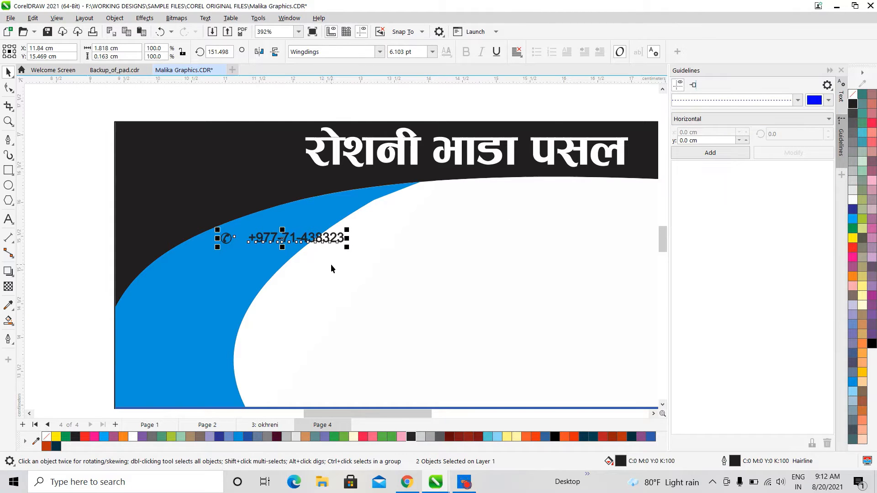
Reselect the phone icon together with the phone number
{"action": "left_click", "coordinate": [330, 269]}
{"action": "left_click", "coordinate": [296, 237]}
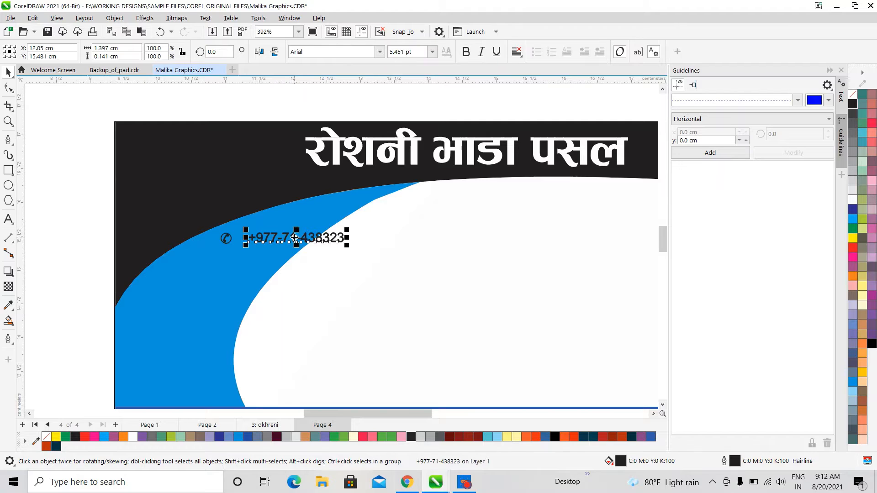
{"action": "left_click", "coordinate": [331, 287]}
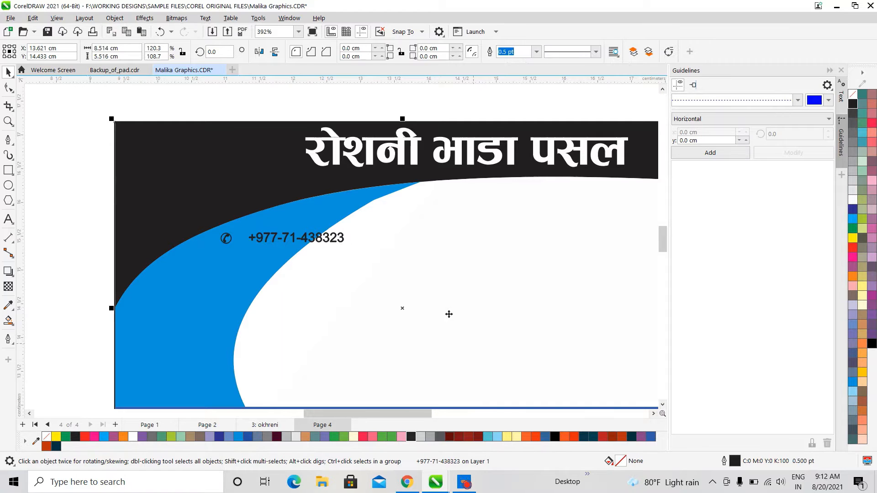
{"action": "left_click", "coordinate": [275, 239]}
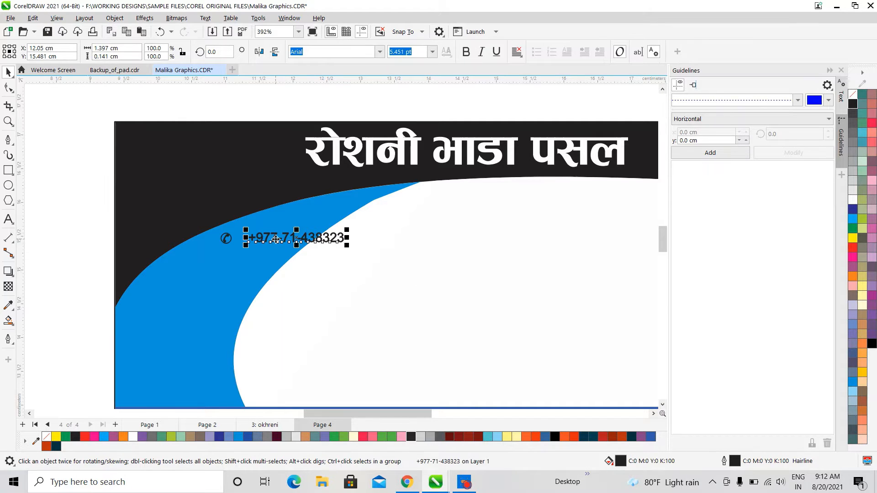
{"action": "left_click", "coordinate": [226, 238]}
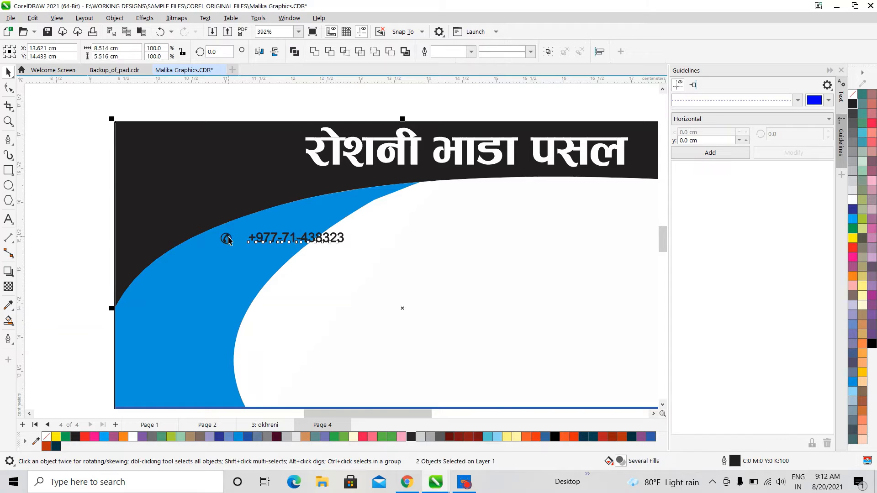
{"action": "left_click", "coordinate": [262, 239], "text": "shift"}
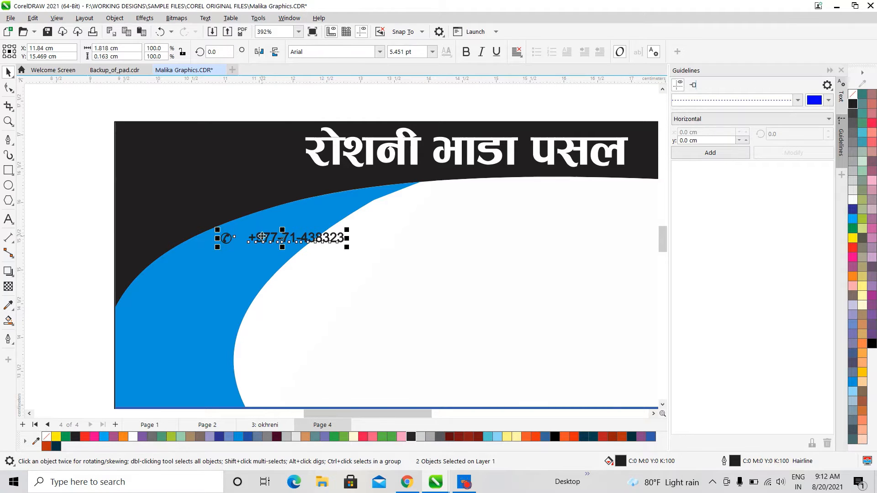
Move the phone icon and number down into the blue swoosh near the card's left edge
{"action": "left_click_drag", "start_coordinate": [253, 242], "coordinate": [168, 306]}
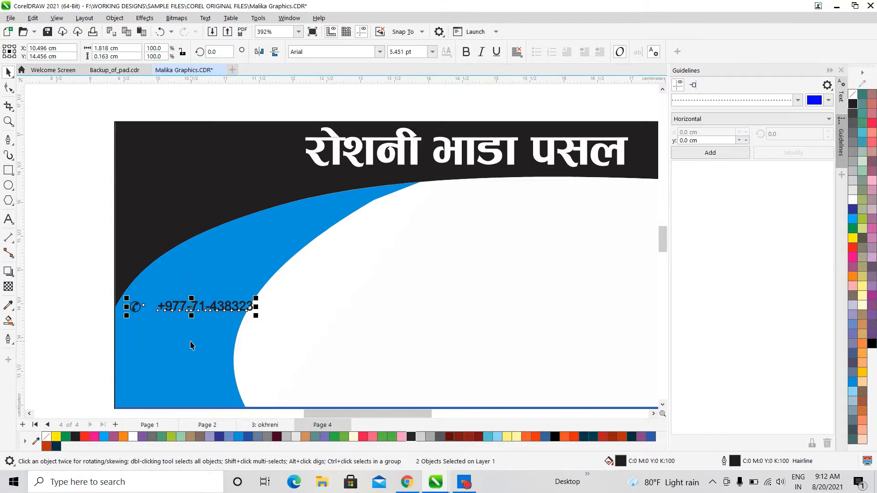
{"action": "scroll", "coordinate": [282, 341], "scroll_direction": "down", "scroll_amount": 2}
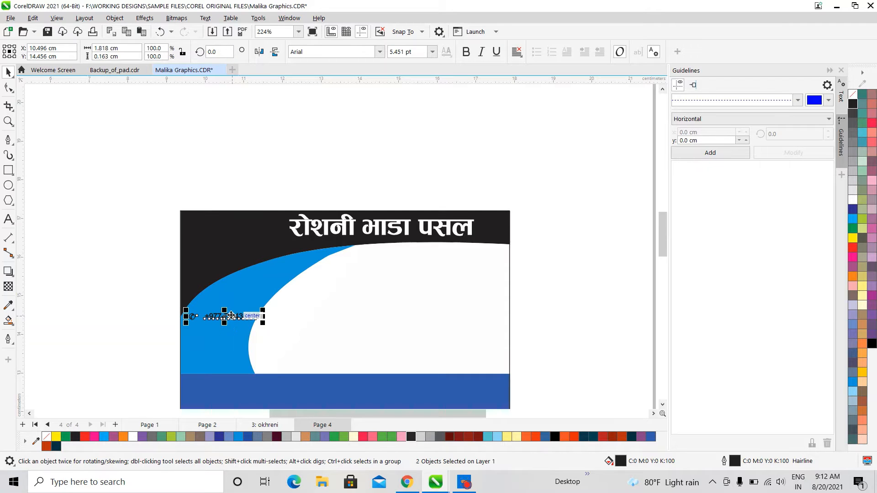
{"action": "left_click_drag", "start_coordinate": [230, 327], "coordinate": [229, 336]}
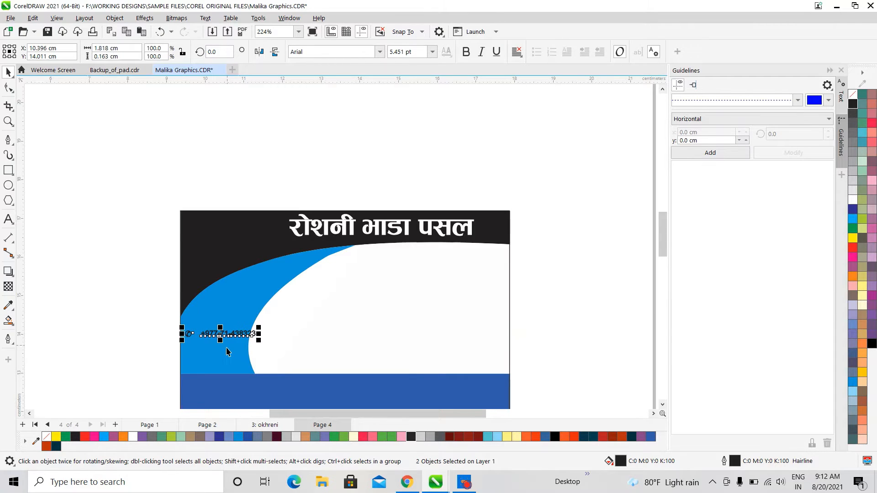
{"action": "scroll", "coordinate": [231, 341], "scroll_direction": "up", "scroll_amount": 4}
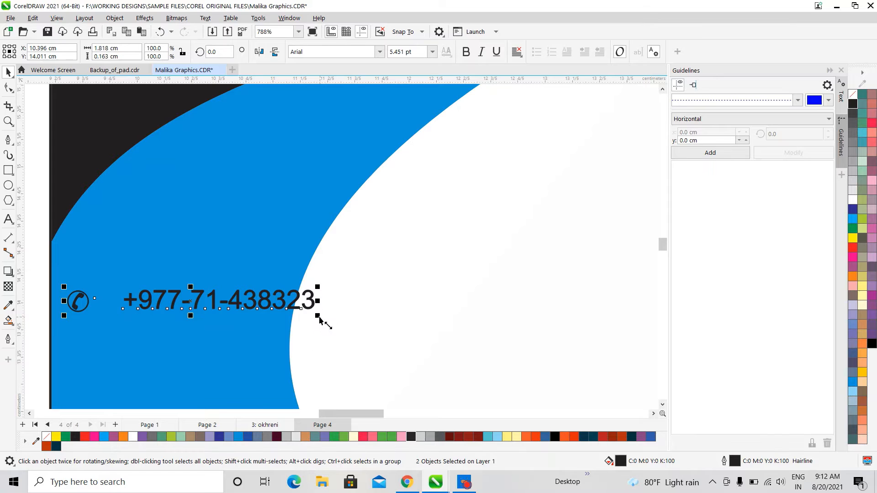
Shift the number and icon left to close the gap between them
{"action": "left_click", "coordinate": [362, 313]}
{"action": "left_click", "coordinate": [311, 301]}
{"action": "left_click_drag", "start_coordinate": [311, 301], "coordinate": [284, 303]}
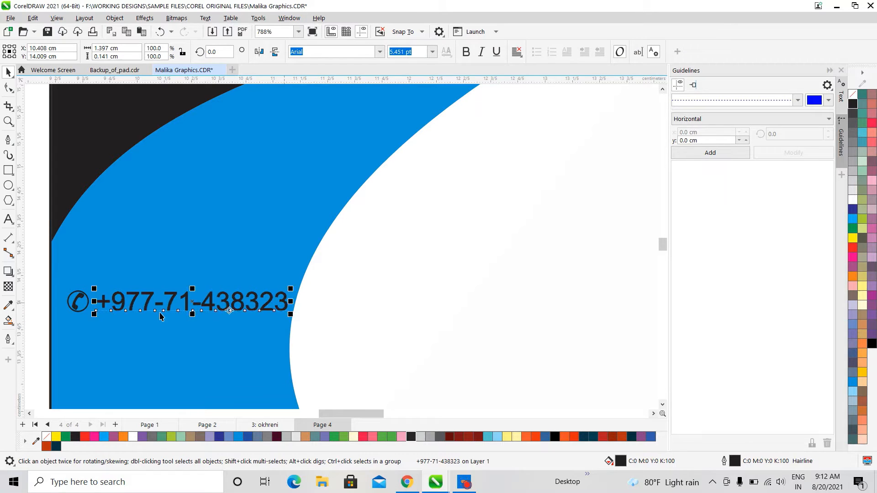
{"action": "mouse_move", "coordinate": [83, 301]}
{"action": "left_mouse_down"}
{"action": "mouse_move", "coordinate": [72, 303]}
{"action": "mouse_move", "coordinate": [92, 300]}
{"action": "left_mouse_up"}
{"action": "left_click", "coordinate": [9, 219]}
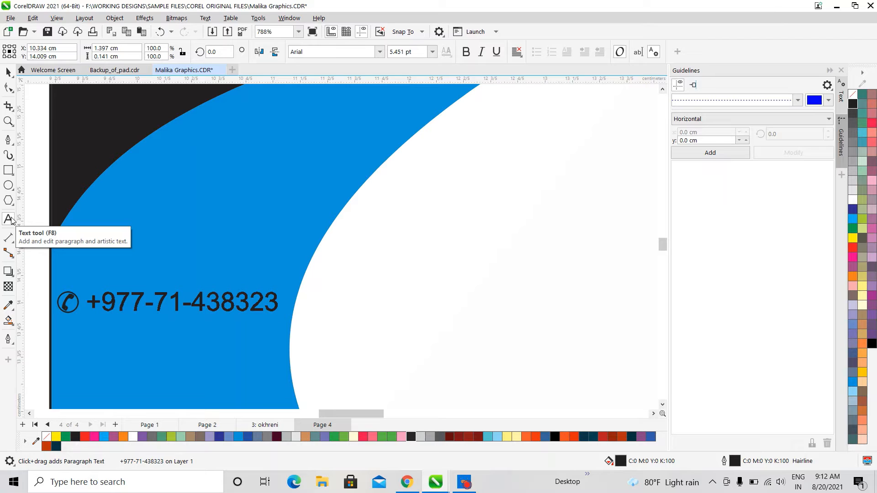
{"action": "left_click_drag", "start_coordinate": [88, 302], "coordinate": [283, 289]}
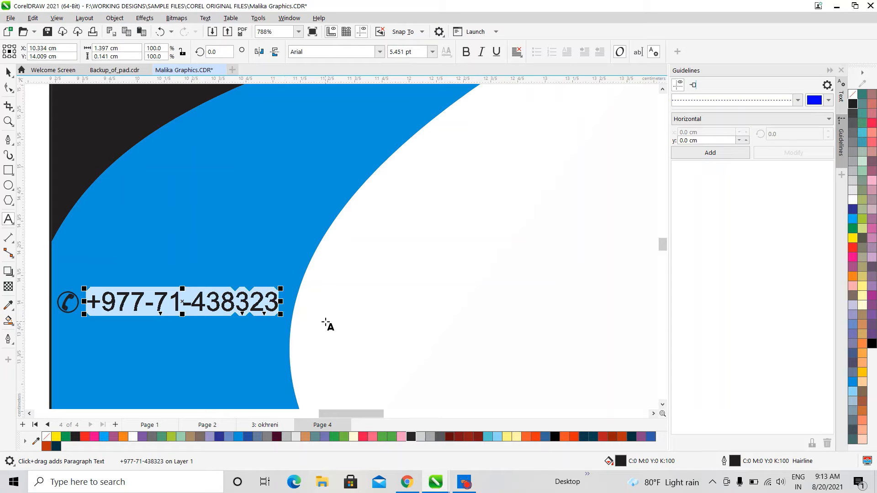
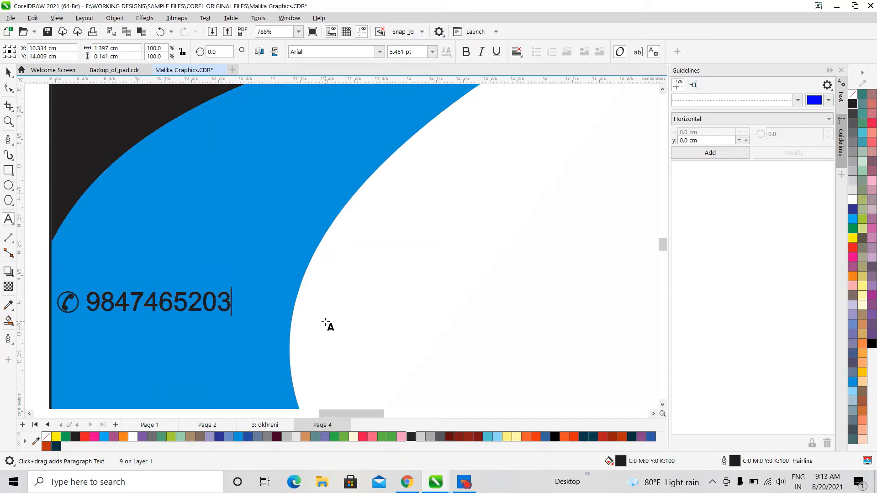
{"action": "key", "text": "Escape"}
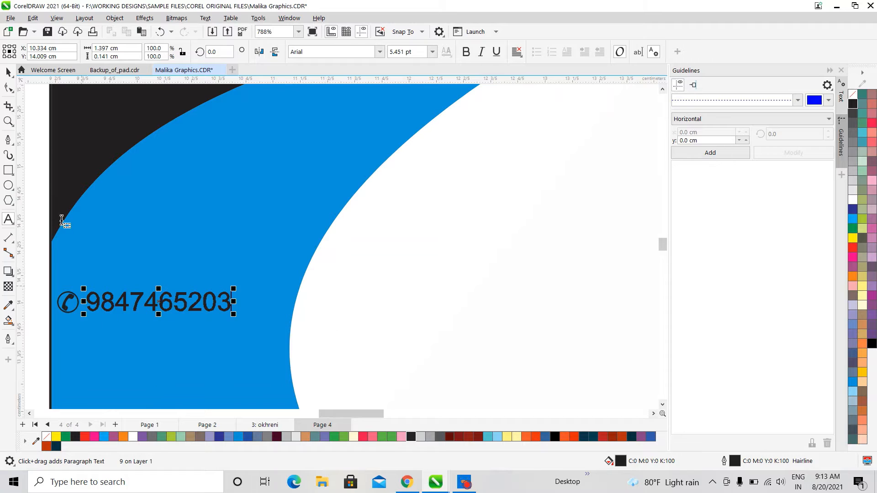
Scale the phone icon and number together to about 120%
{"action": "left_click", "coordinate": [8, 72]}
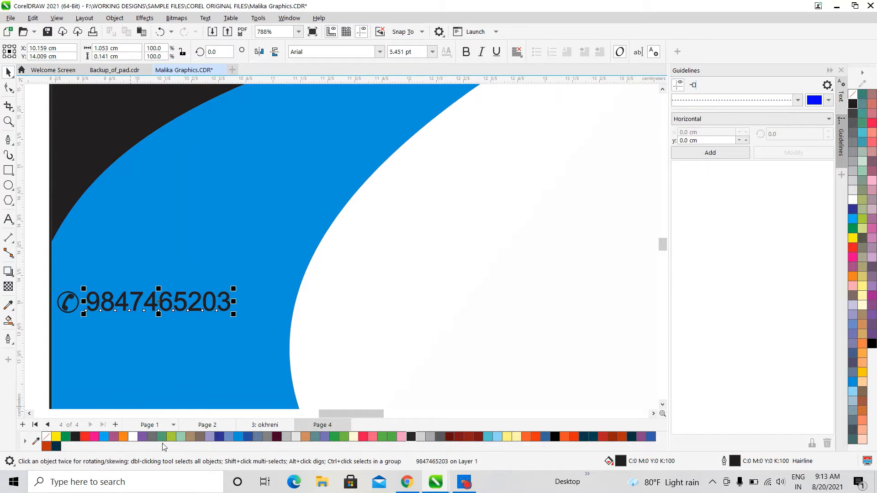
{"action": "left_click", "coordinate": [74, 301], "text": "shift"}
{"action": "left_click_drag", "start_coordinate": [235, 315], "coordinate": [297, 345]}
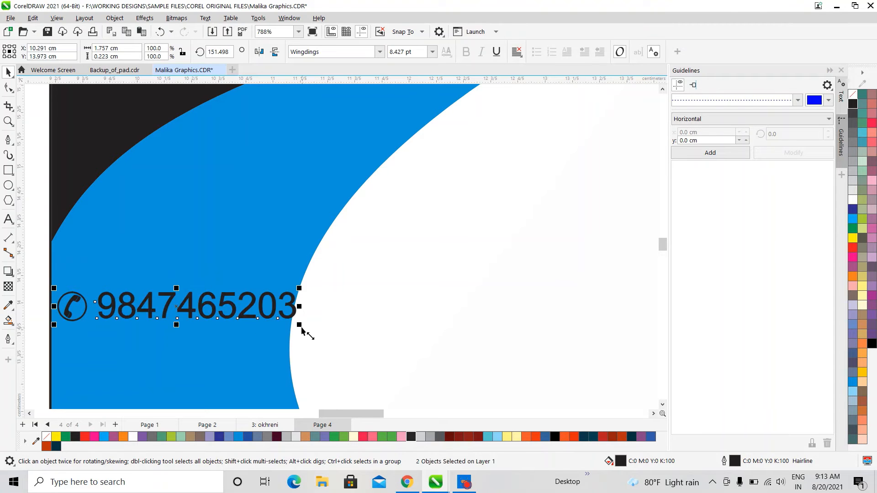
{"action": "key", "text": "ctrl+z"}
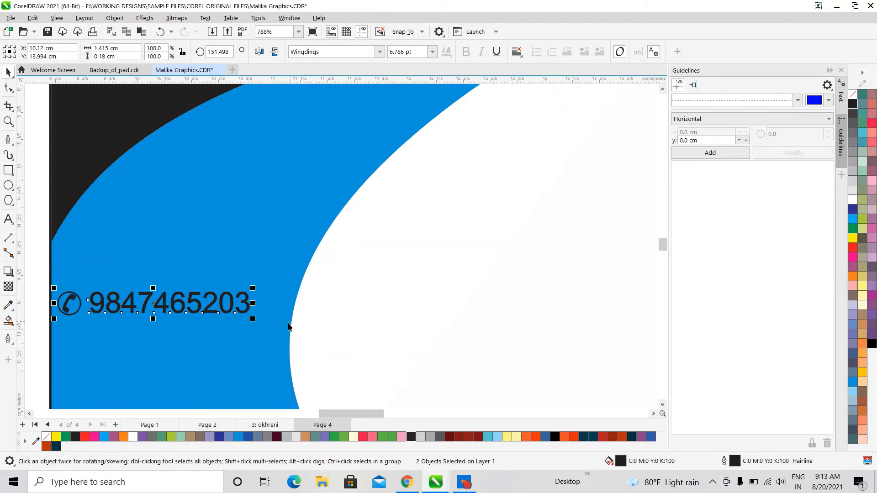
{"action": "left_click_drag", "start_coordinate": [252, 321], "coordinate": [291, 338]}
{"action": "left_click_drag", "start_coordinate": [290, 338], "coordinate": [287, 338]}
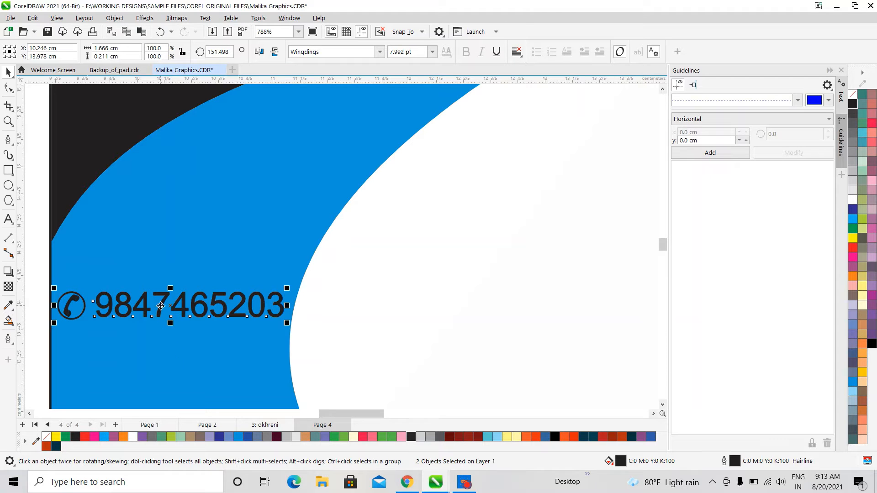
Drop a copy of the phone line directly below the original and nudge it slightly left
{"action": "left_click_drag", "start_coordinate": [161, 306], "coordinate": [166, 366]}
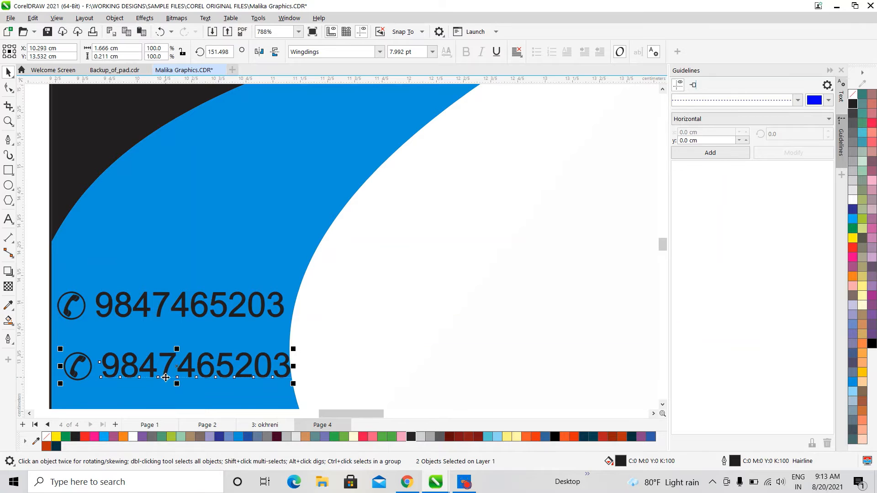
{"action": "scroll", "coordinate": [169, 375], "scroll_direction": "down", "scroll_amount": 3}
{"action": "left_click", "coordinate": [663, 404]}
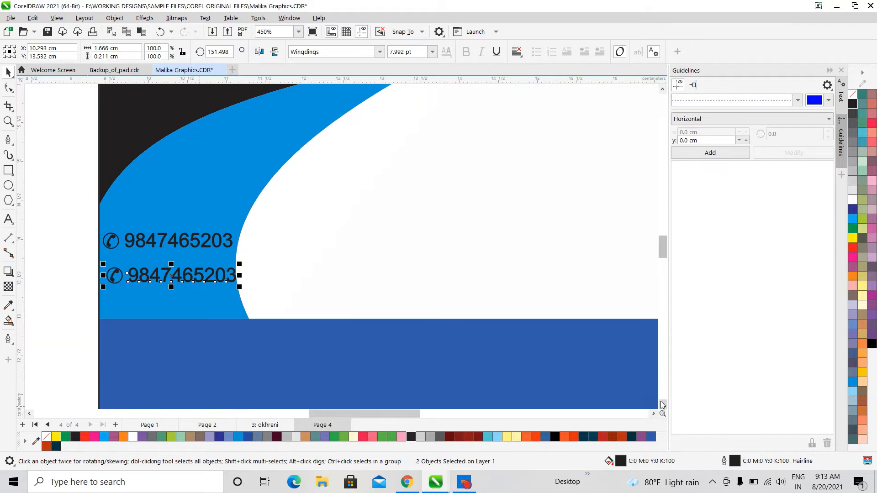
{"action": "scroll", "coordinate": [114, 275], "scroll_direction": "up", "scroll_amount": 2}
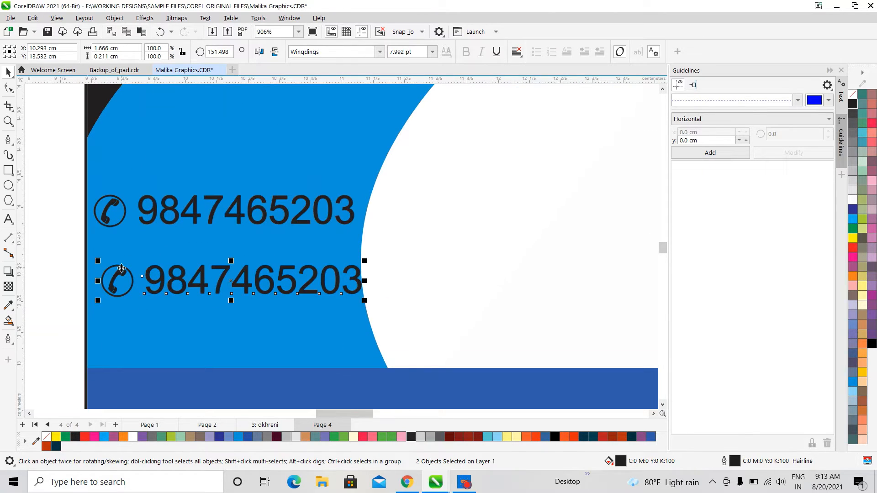
{"action": "left_click_drag", "start_coordinate": [122, 270], "coordinate": [121, 268]}
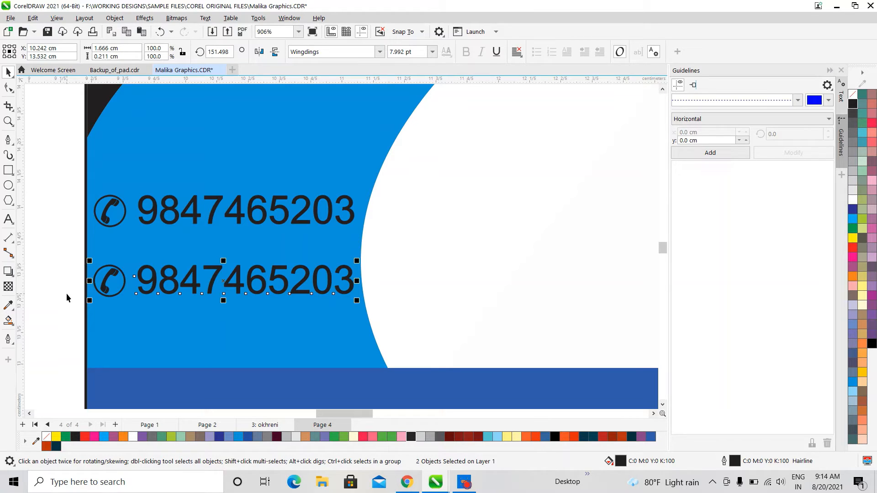
{"action": "left_click", "coordinate": [9, 219]}
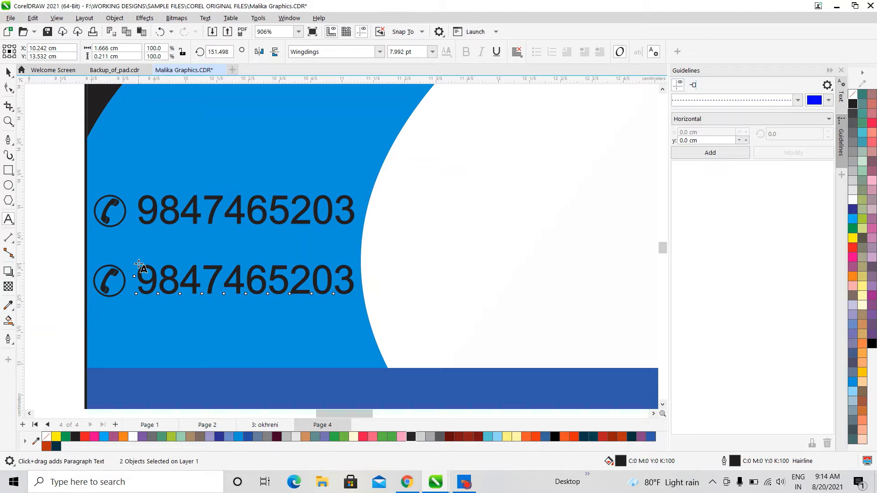
{"action": "left_click", "coordinate": [146, 269]}
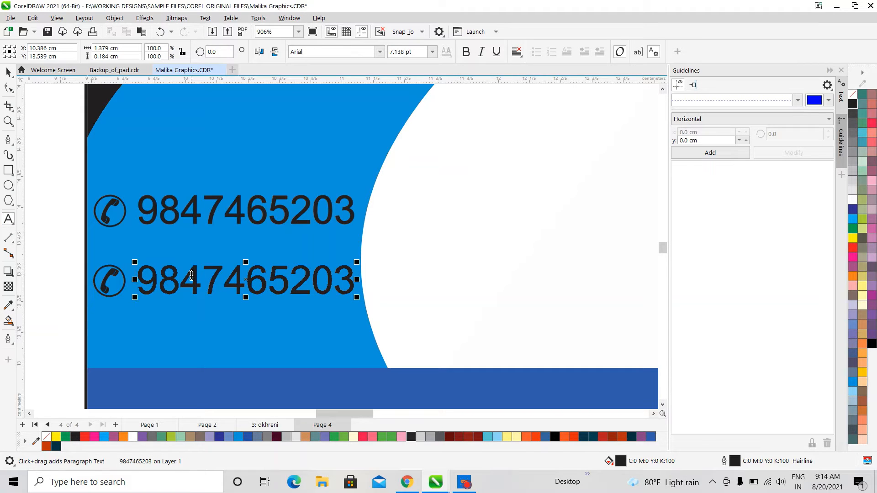
{"action": "left_click_drag", "start_coordinate": [186, 277], "coordinate": [363, 274]}
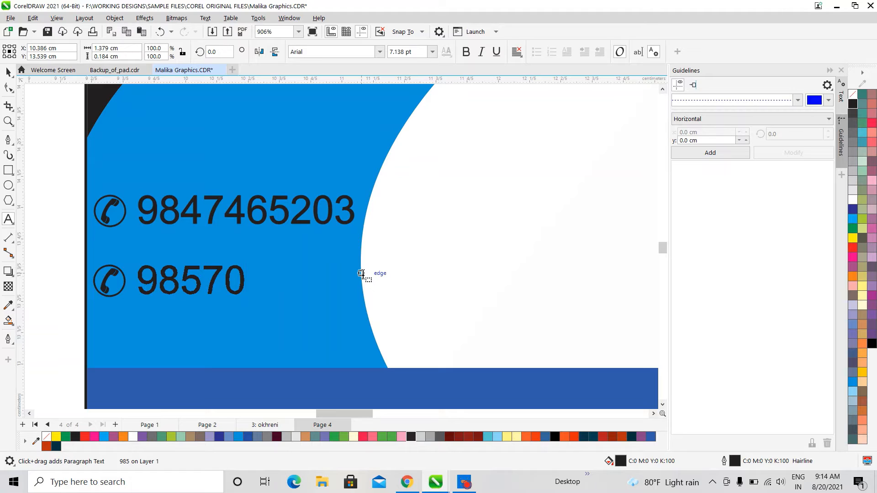
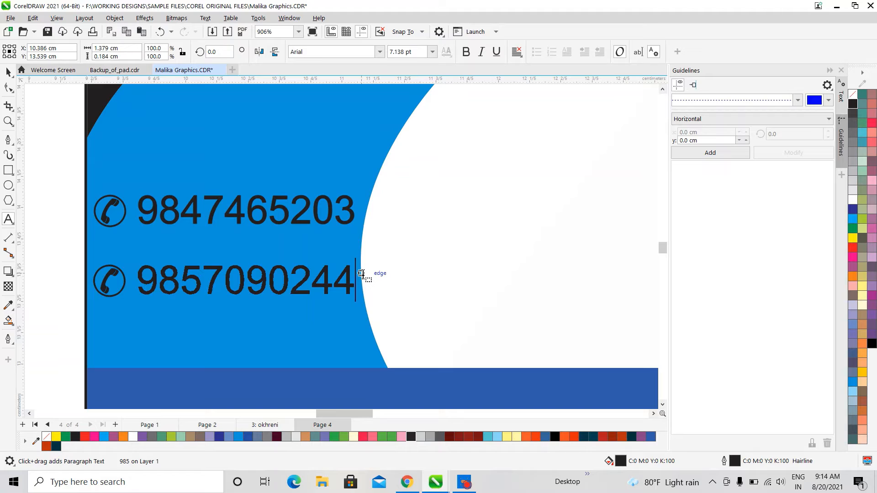
{"action": "left_click", "coordinate": [362, 273]}
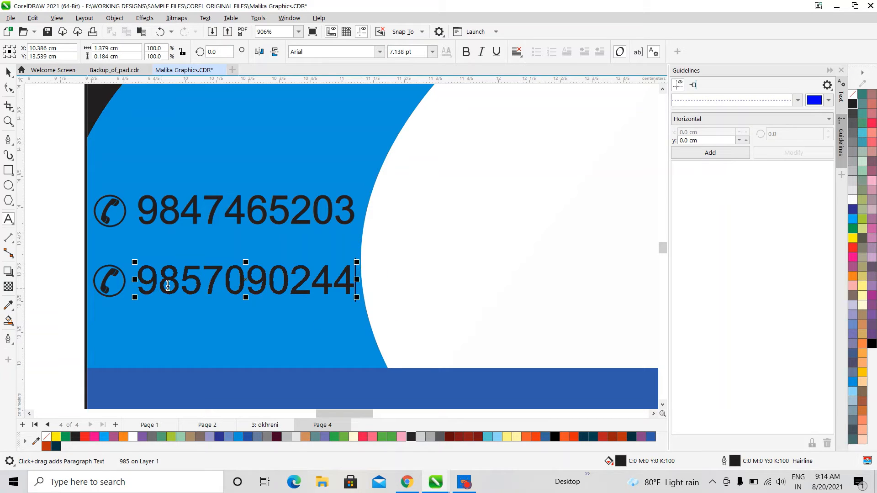
{"action": "left_click_drag", "start_coordinate": [181, 280], "coordinate": [367, 281]}
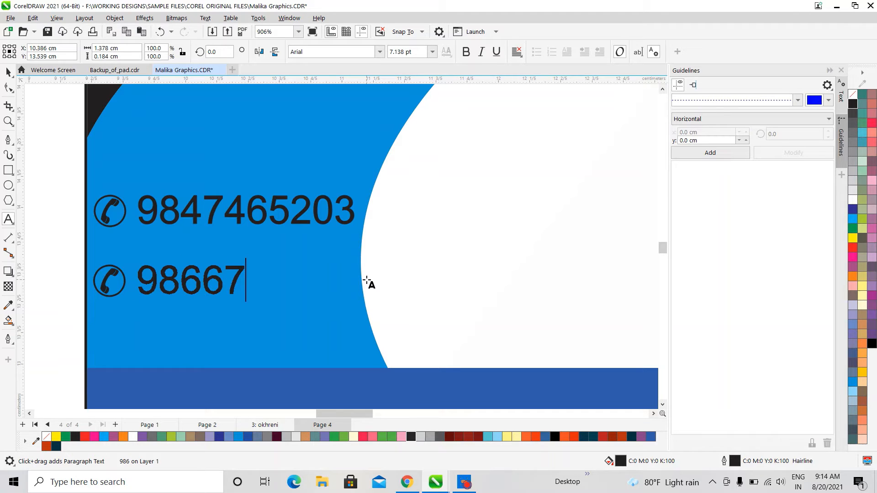
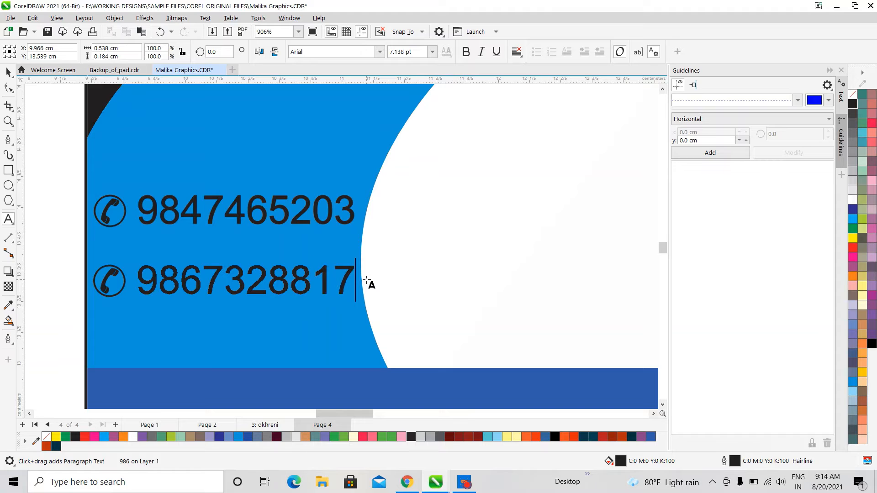
{"action": "key", "text": "Escape"}
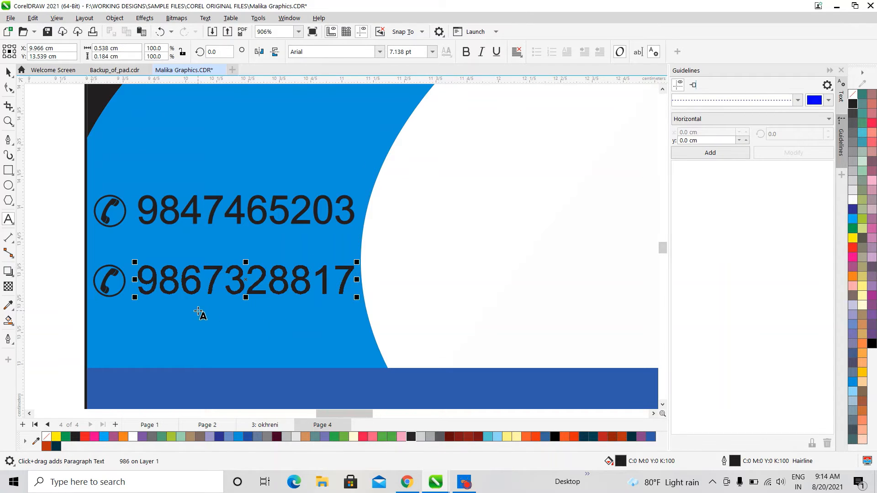
{"action": "scroll", "coordinate": [200, 313], "scroll_direction": "down", "scroll_amount": 2}
{"action": "scroll", "coordinate": [94, 177], "scroll_direction": "down", "scroll_amount": 2}
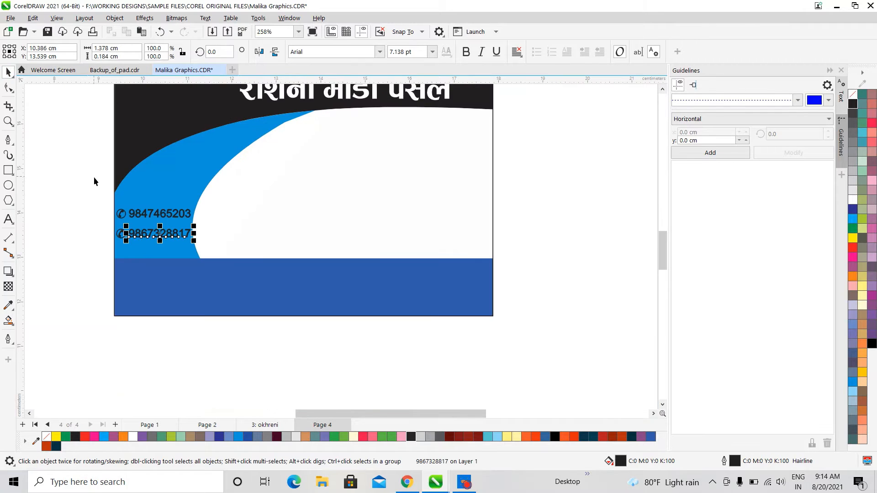
Marquee-select both phone lines with their icons and nudge them down two arrow-key steps
{"action": "left_click", "coordinate": [81, 186]}
{"action": "left_click_drag", "start_coordinate": [89, 195], "coordinate": [223, 248]}
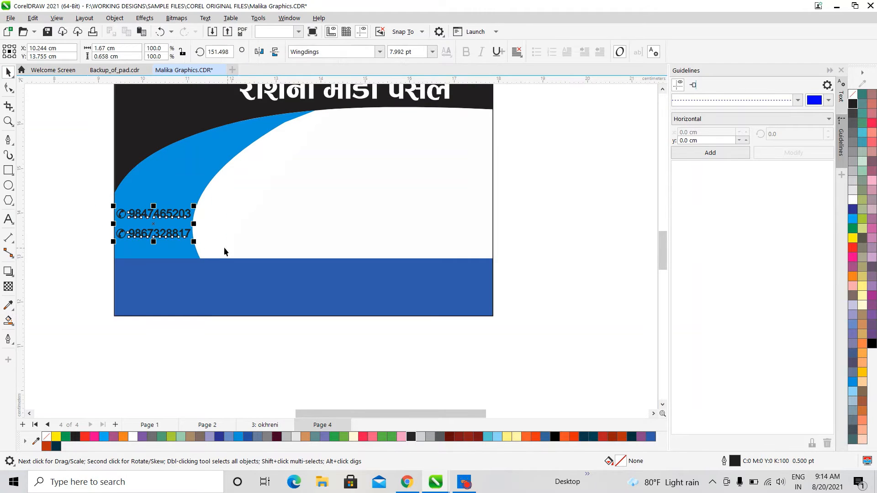
{"action": "key", "text": "Down"}
{"action": "key", "text": "Down"}
{"action": "key", "text": "Down"}
{"action": "key", "text": "Down"}
{"action": "key", "text": "Down"}
{"action": "key", "text": "Down"}
{"action": "key", "text": "Down"}
{"action": "key", "text": "Down"}
{"action": "key", "text": "Down"}
{"action": "key", "text": "Down"}
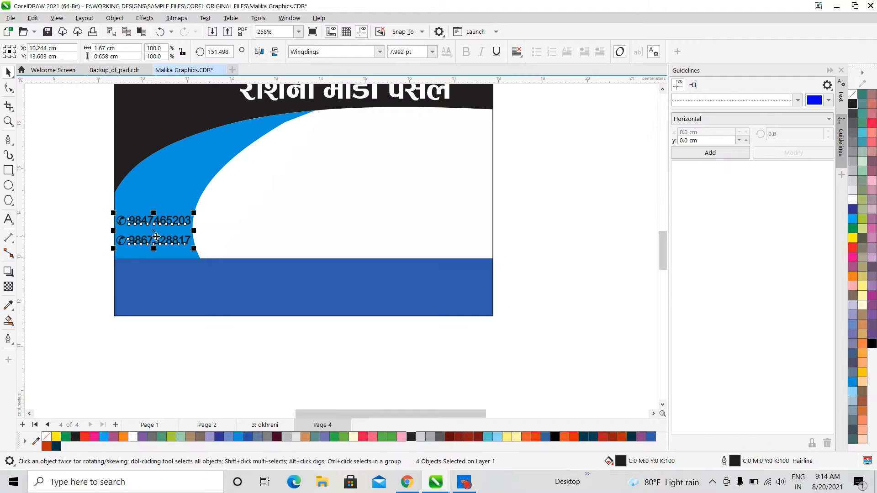
{"action": "key", "text": "Down"}
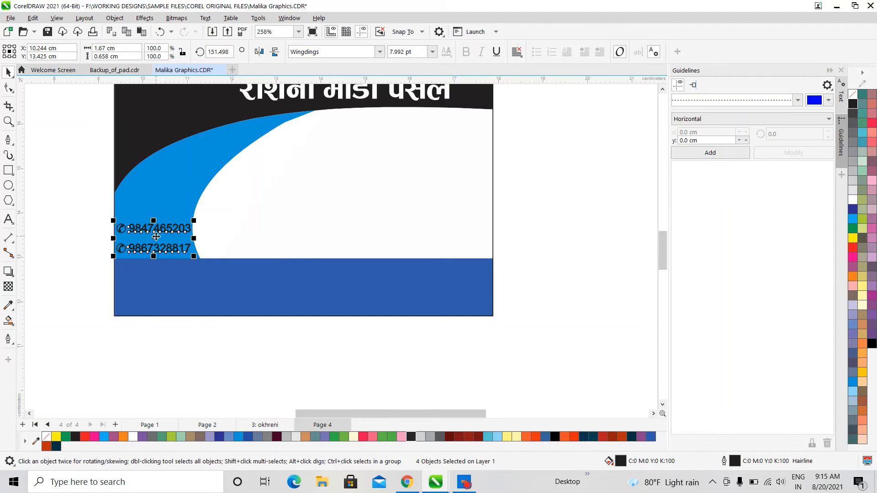
{"action": "scroll", "coordinate": [157, 237], "scroll_direction": "down", "scroll_amount": 1}
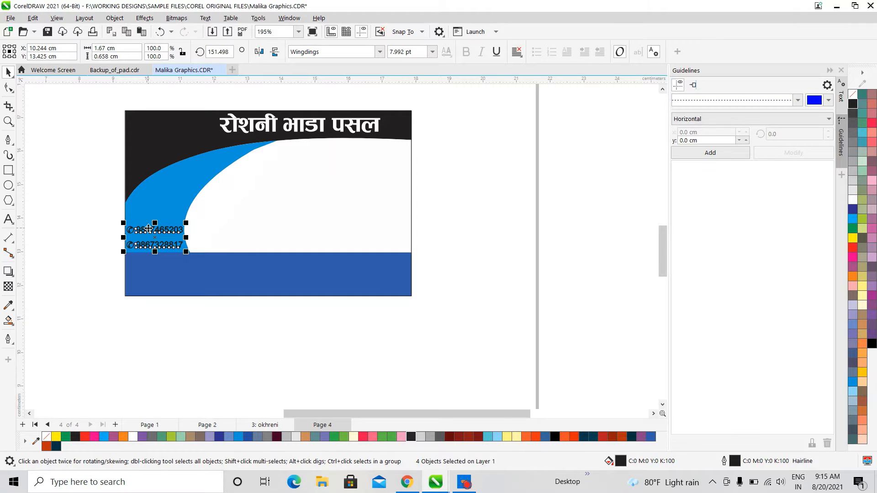
{"action": "scroll", "coordinate": [212, 268], "scroll_direction": "up", "scroll_amount": 2}
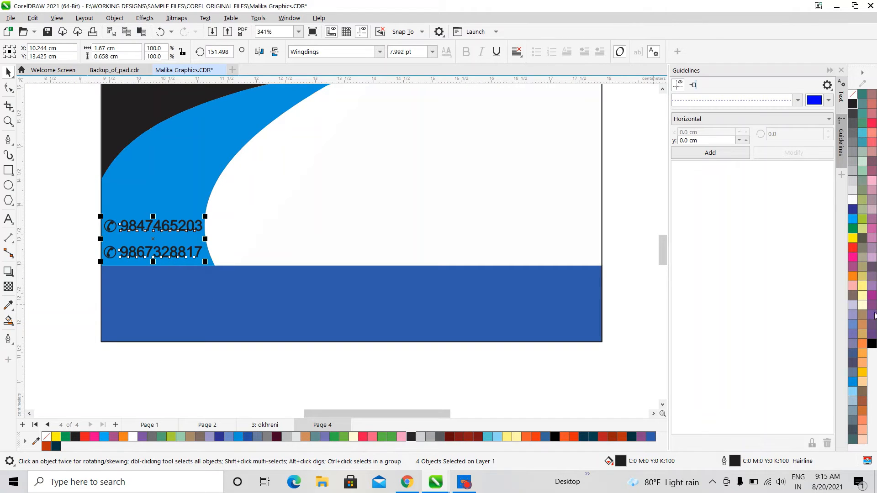
Give the phone numbers a white fill and white outline
{"action": "left_click", "coordinate": [853, 200]}
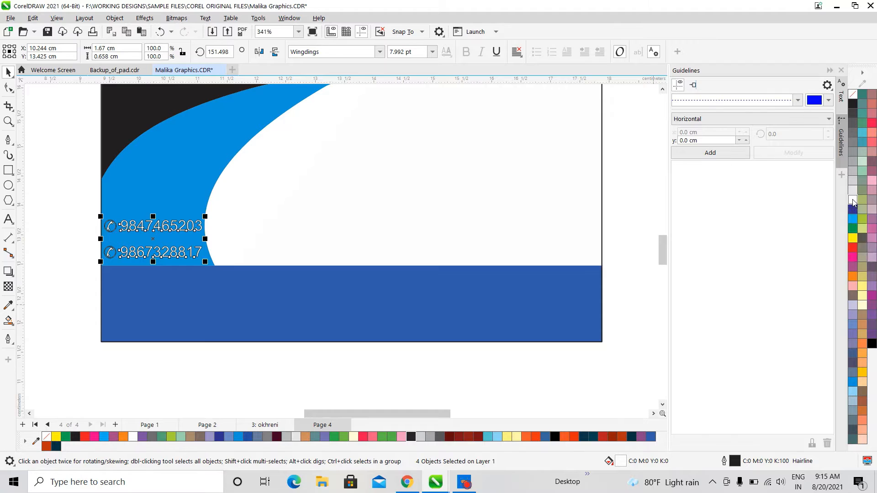
{"action": "right_click", "coordinate": [852, 200]}
{"action": "left_click", "coordinate": [845, 204]}
{"action": "left_click", "coordinate": [398, 225]}
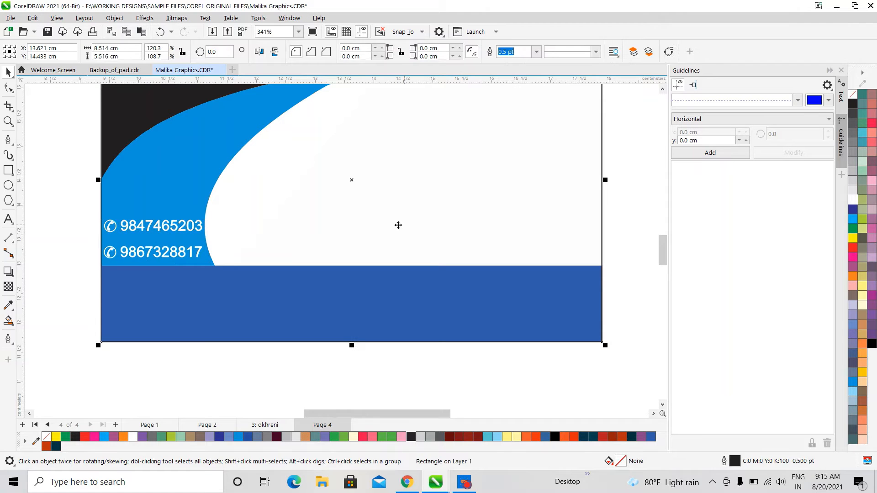
Copy the first number above the phone lines and retype it as 'Contact :-'
{"action": "left_click", "coordinate": [183, 227]}
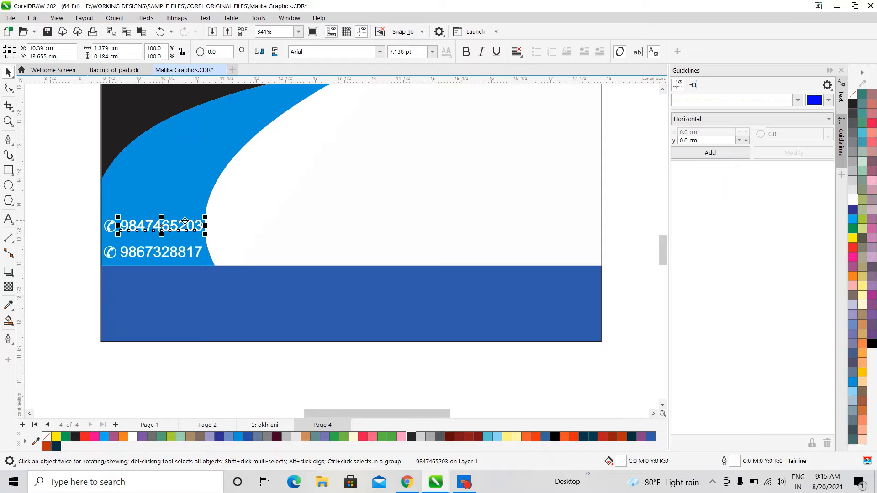
{"action": "left_click_drag", "start_coordinate": [185, 221], "coordinate": [183, 190]}
{"action": "left_click", "coordinate": [9, 220]}
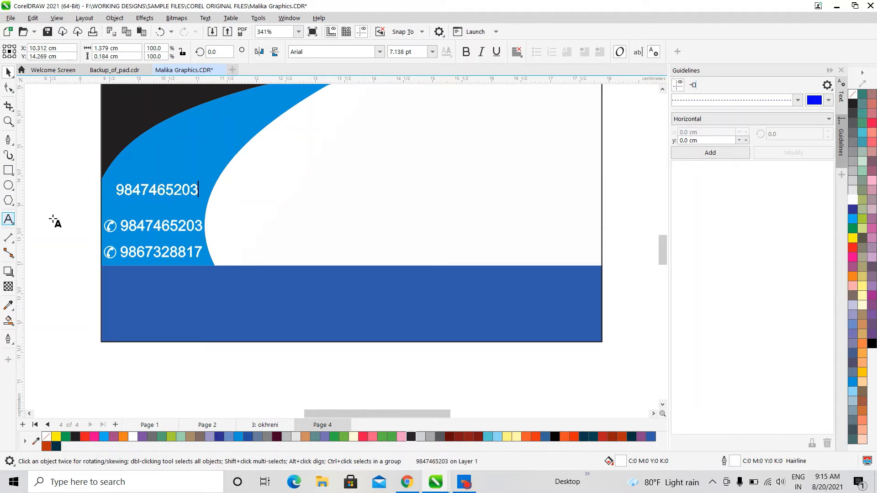
{"action": "key", "text": "ctrl+a"}
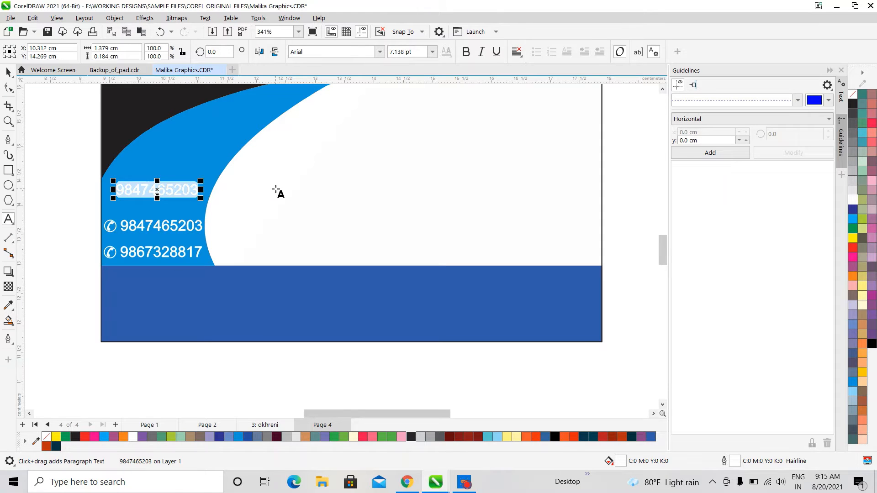
{"action": "type", "text": "Contact"}
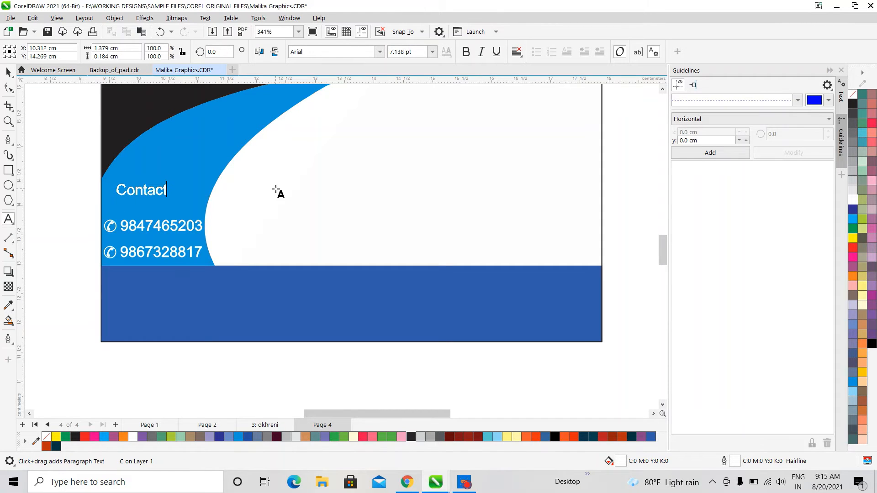
{"action": "type", "text": ":-"}
{"action": "key", "text": "Left"}
{"action": "key", "text": "Left"}
{"action": "key", "text": "Escape"}
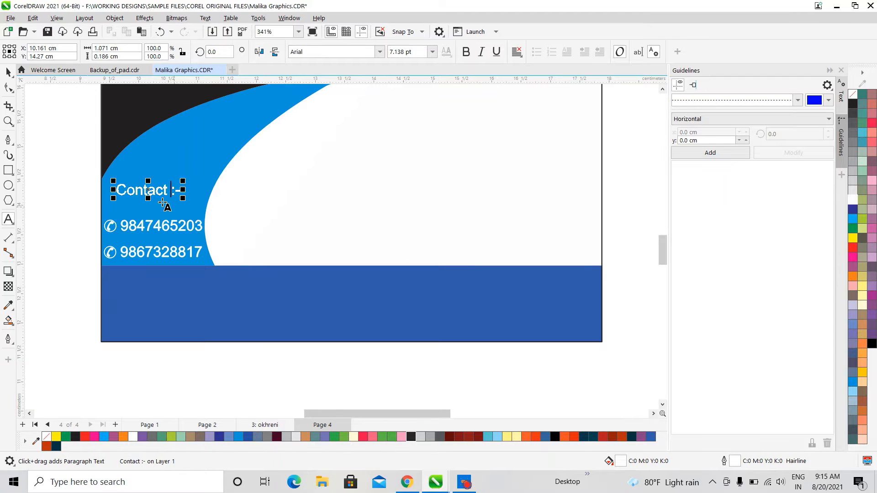
With the Pick tool, select the phone numbers and then the card background
{"action": "left_click", "coordinate": [8, 72]}
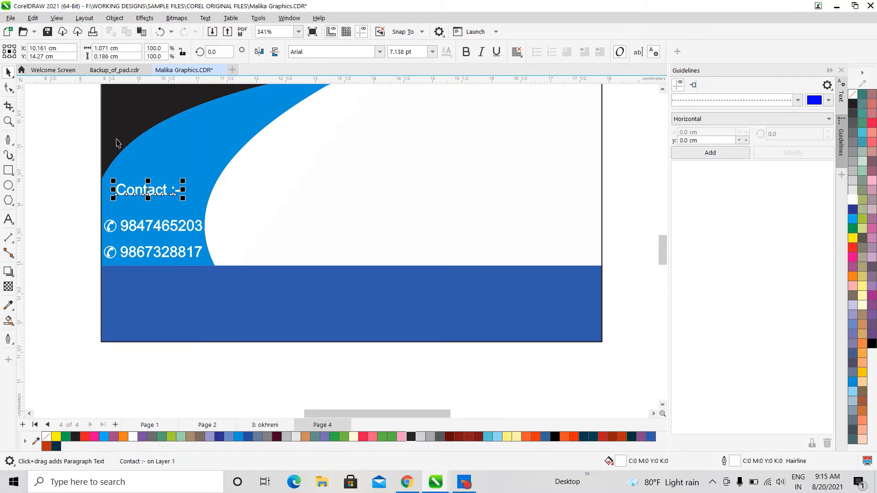
{"action": "left_click", "coordinate": [165, 230]}
{"action": "left_click", "coordinate": [278, 218]}
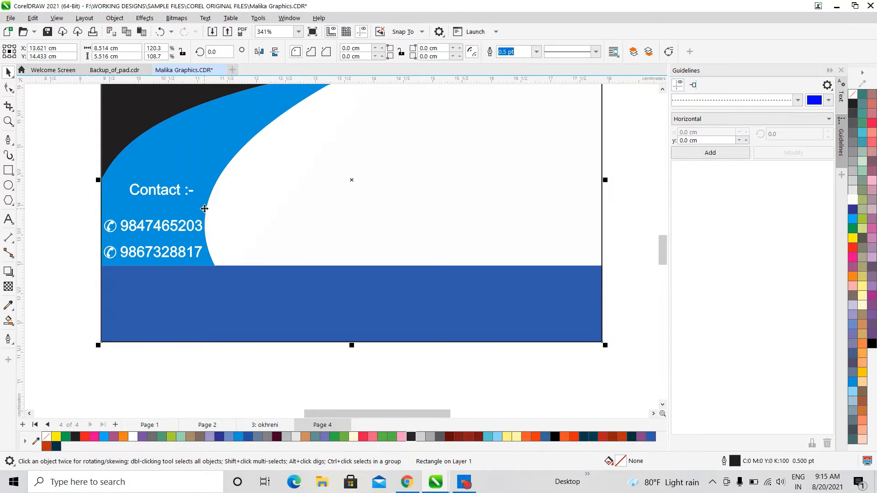
Move the Contact :- label, both phone numbers and both icons onto the bottom-right blue band as one group
{"action": "scroll", "coordinate": [205, 219], "scroll_direction": "down", "scroll_amount": 3}
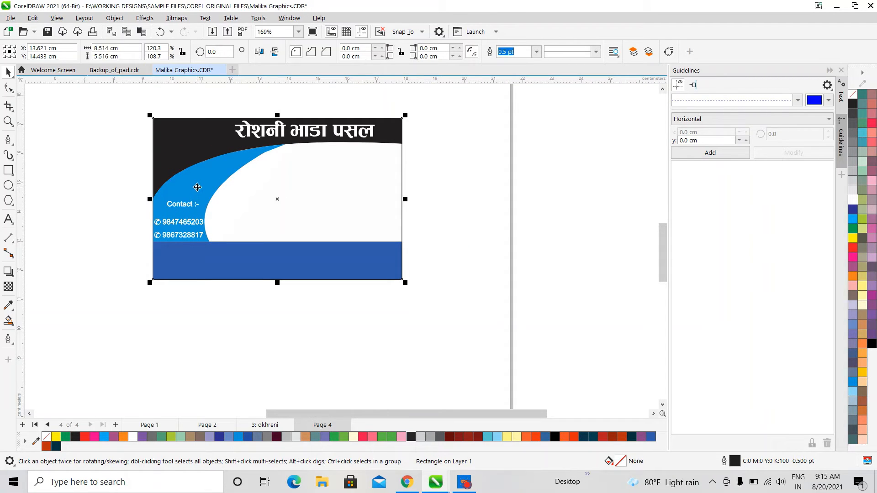
{"action": "left_click", "coordinate": [517, 234]}
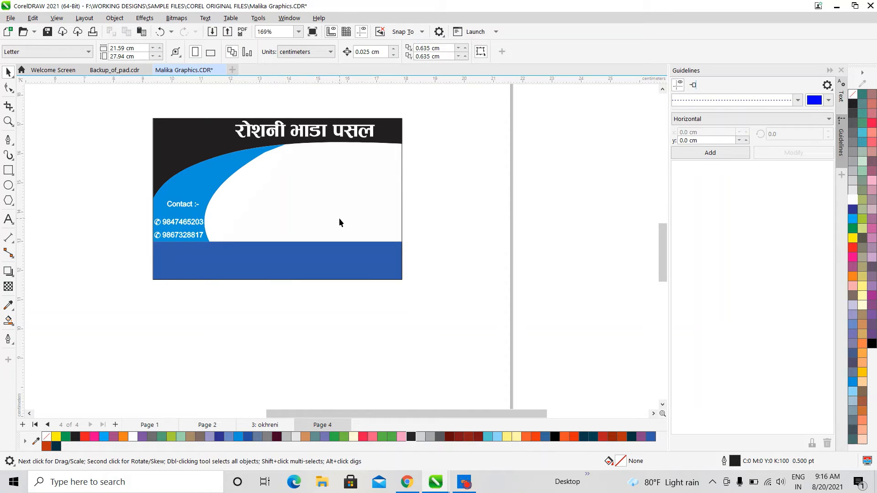
{"action": "left_click", "coordinate": [210, 183]}
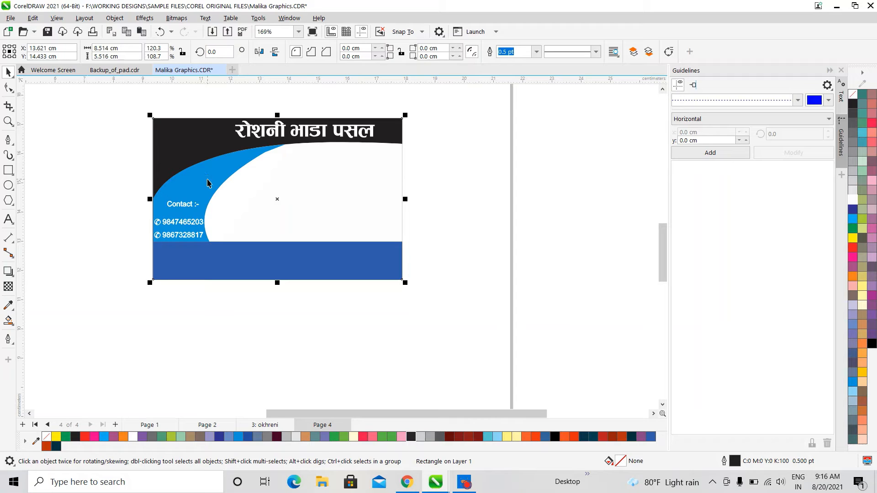
{"action": "left_click", "coordinate": [207, 182]}
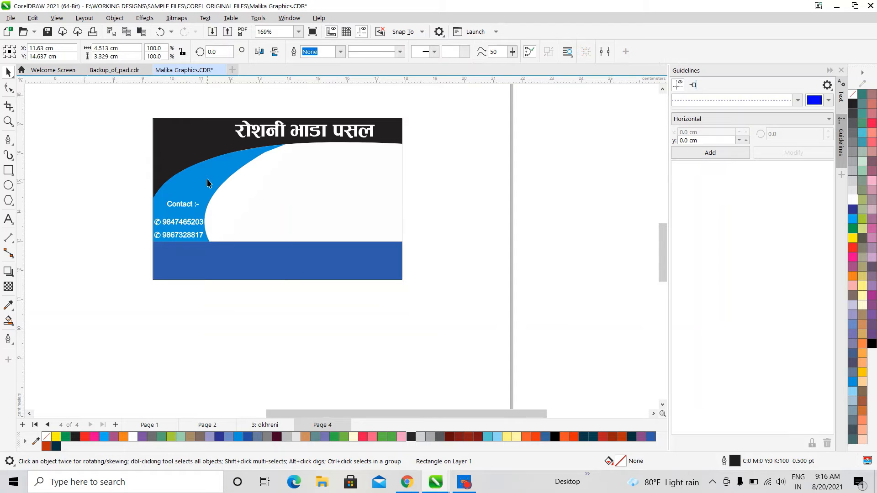
{"action": "left_click", "coordinate": [183, 207]}
{"action": "left_click", "coordinate": [179, 222], "text": "shift"}
{"action": "left_click", "coordinate": [170, 236], "text": "shift"}
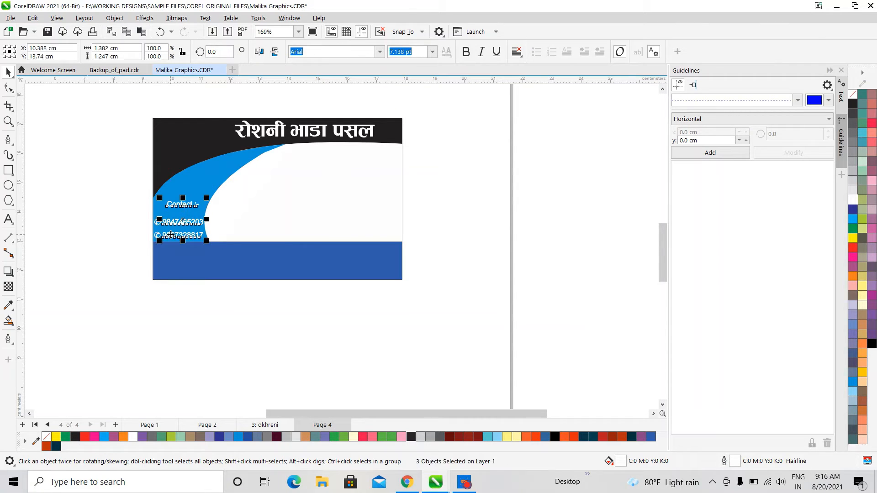
{"action": "left_click", "coordinate": [158, 236], "text": "shift"}
{"action": "left_click", "coordinate": [158, 223], "text": "shift"}
{"action": "left_click_drag", "start_coordinate": [158, 224], "coordinate": [337, 269]}
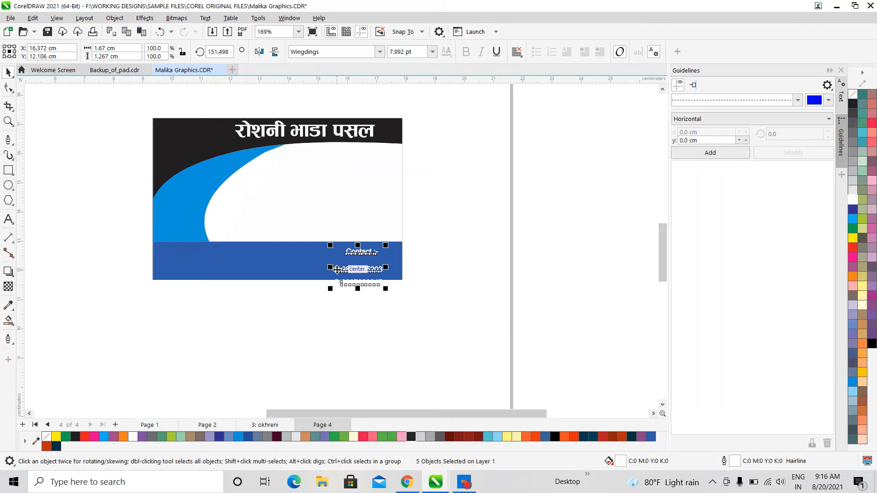
{"action": "key", "text": "ctrl+g"}
{"action": "left_click", "coordinate": [188, 198]}
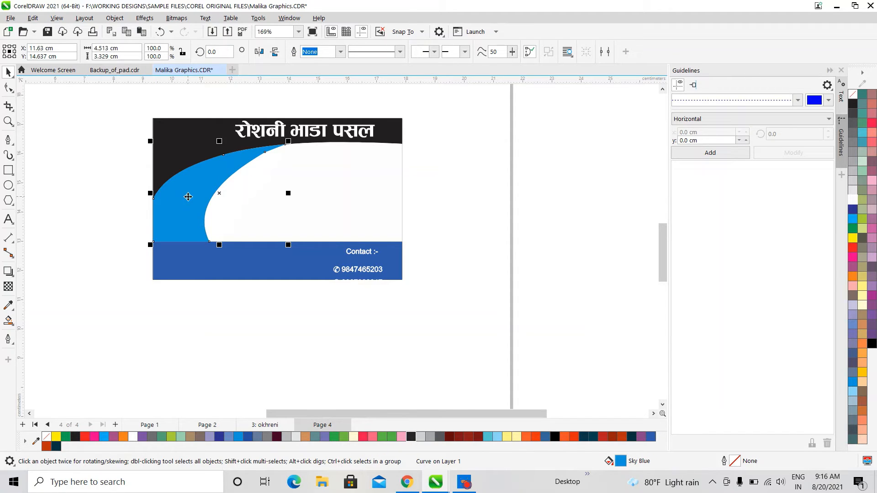
Rescale the sky-blue swoosh to about 83% width so a thick black band edges it
{"action": "left_click_drag", "start_coordinate": [288, 193], "coordinate": [267, 193]}
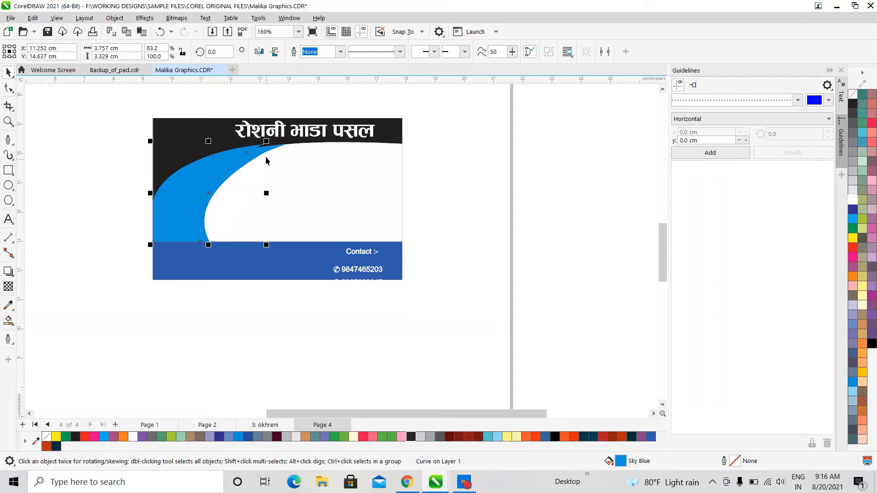
{"action": "left_click_drag", "start_coordinate": [267, 141], "coordinate": [287, 141]}
{"action": "left_click", "coordinate": [852, 103]}
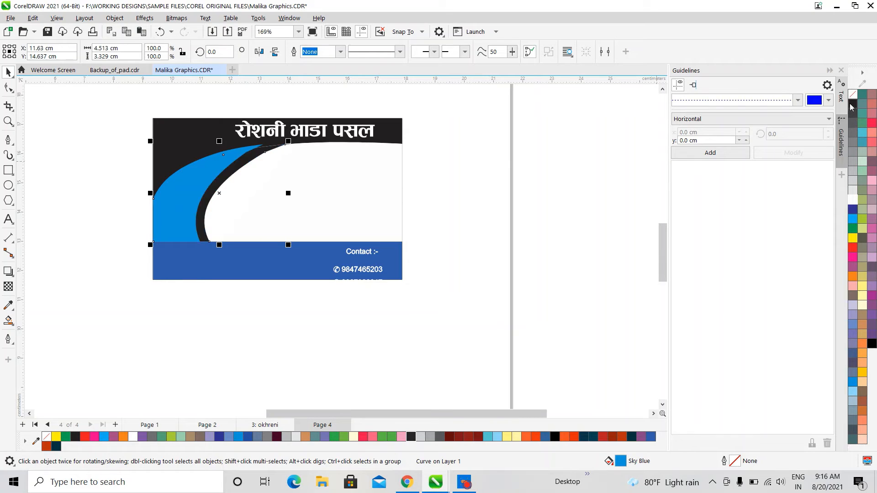
{"action": "key", "text": "ctrl+z"}
{"action": "key", "text": "ctrl+z"}
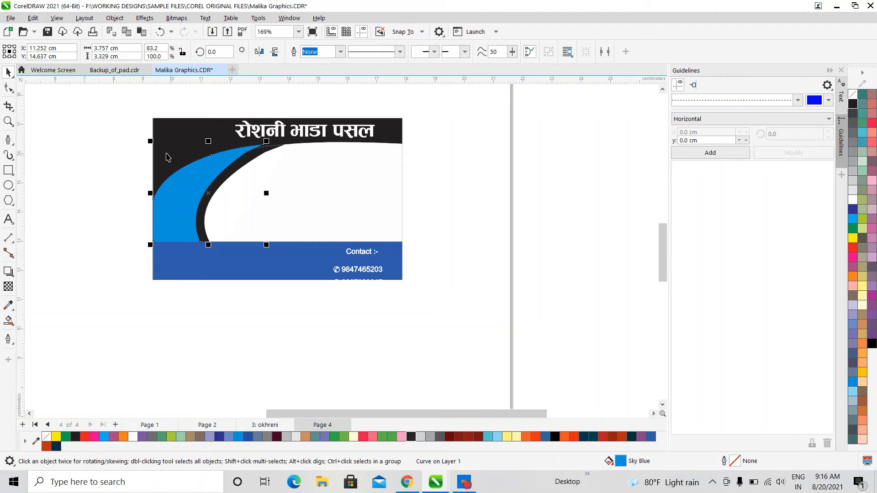
{"action": "left_click", "coordinate": [209, 148]}
{"action": "key", "text": "ctrl+z"}
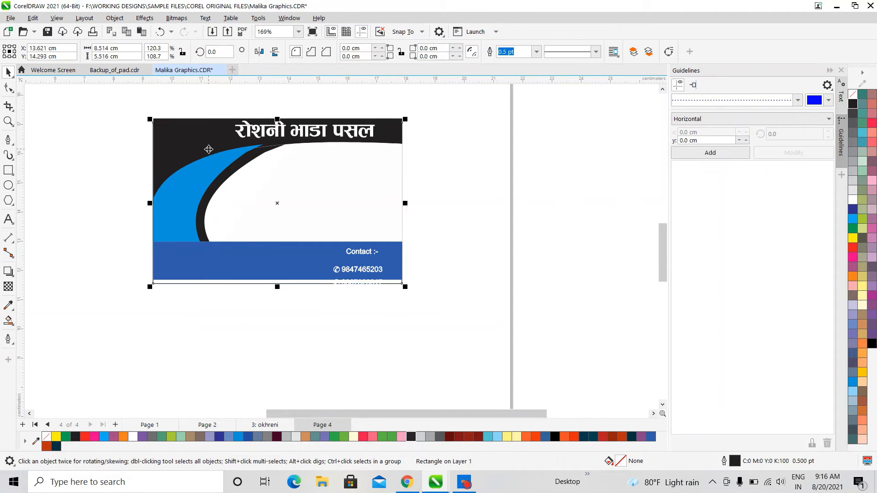
{"action": "left_click", "coordinate": [220, 166]}
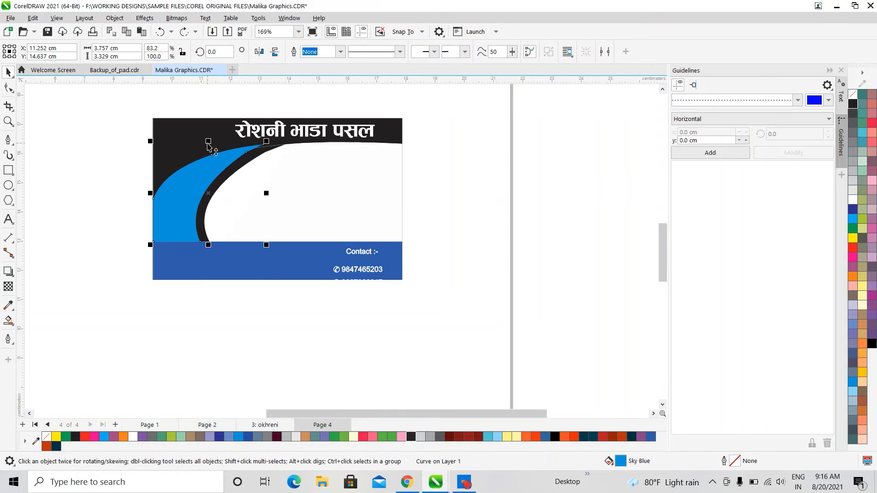
{"action": "left_click_drag", "start_coordinate": [208, 145], "coordinate": [209, 147]}
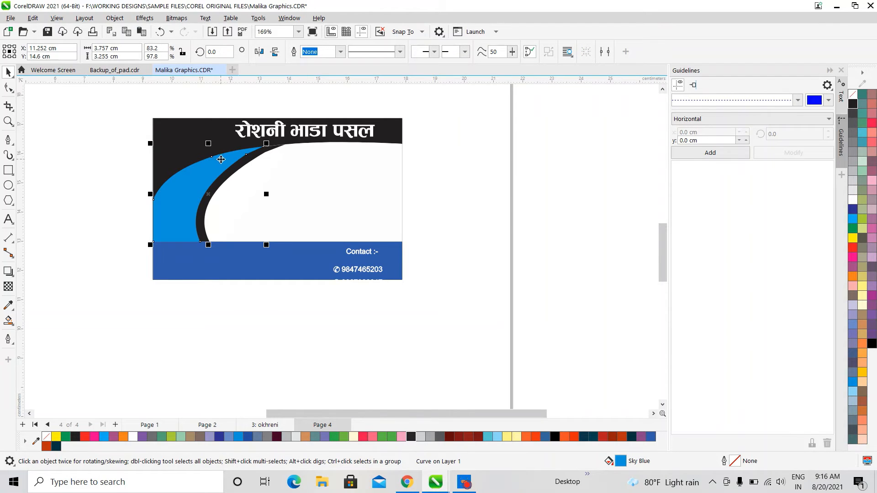
{"action": "scroll", "coordinate": [222, 158], "scroll_direction": "up", "scroll_amount": 2}
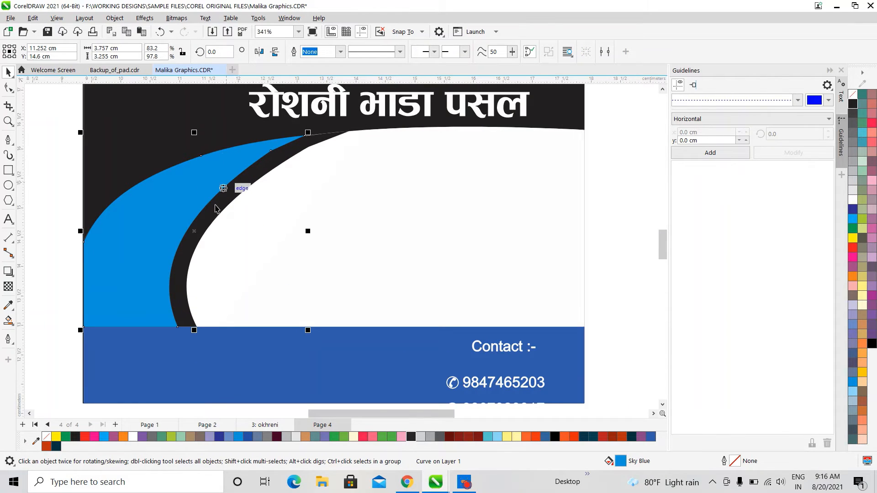
With the Shape tool, pull the swoosh's top tip along the black curve and remove an extra node
{"action": "left_click", "coordinate": [8, 87]}
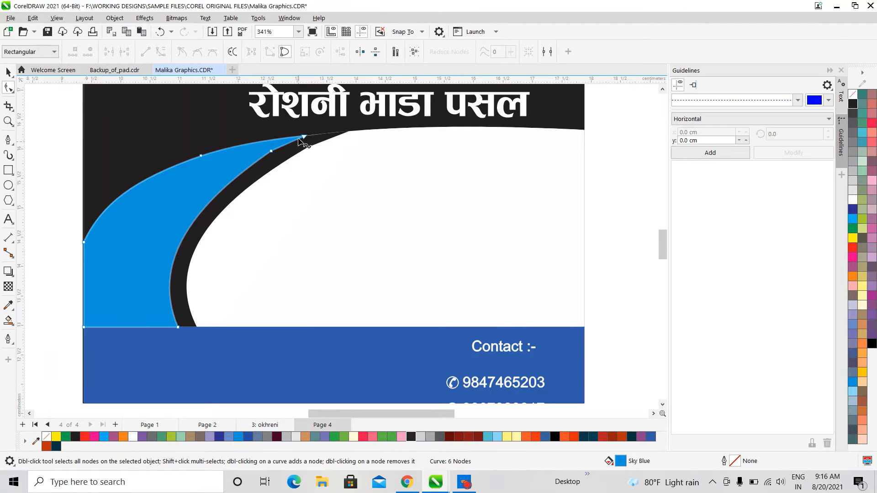
{"action": "left_click_drag", "start_coordinate": [304, 136], "coordinate": [345, 129]}
{"action": "double_click", "coordinate": [272, 151]}
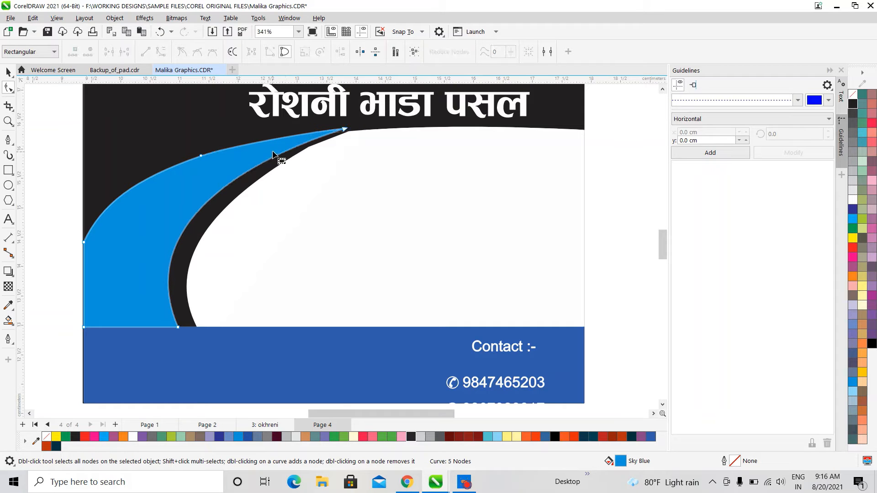
{"action": "scroll", "coordinate": [346, 131], "scroll_direction": "up", "scroll_amount": 2}
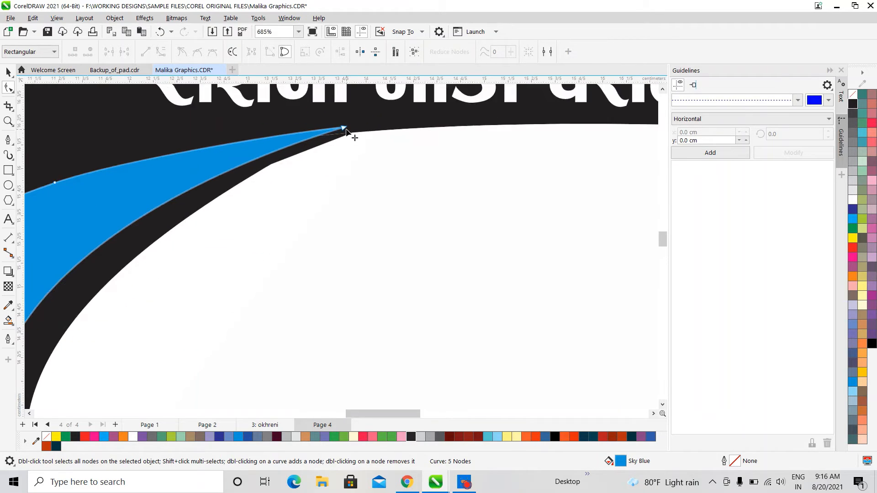
{"action": "scroll", "coordinate": [346, 131], "scroll_direction": "up", "scroll_amount": 2}
{"action": "left_click_drag", "start_coordinate": [345, 131], "coordinate": [346, 137]}
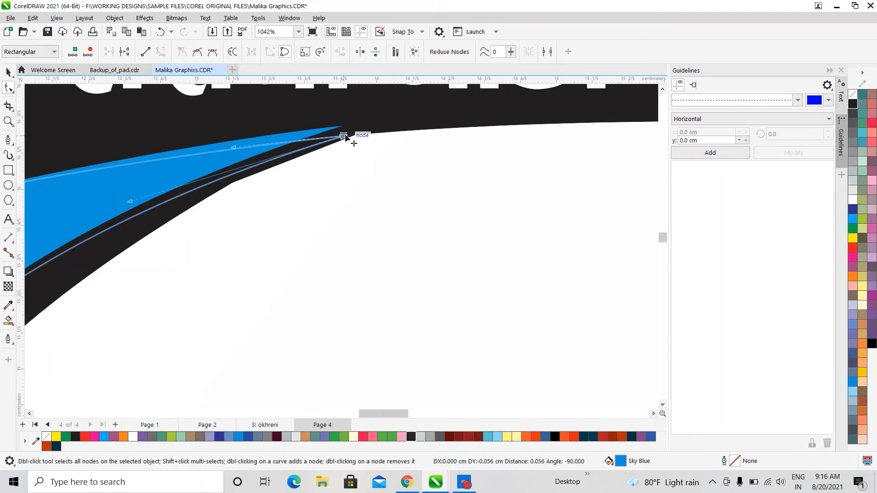
{"action": "scroll", "coordinate": [352, 158], "scroll_direction": "down", "scroll_amount": 2}
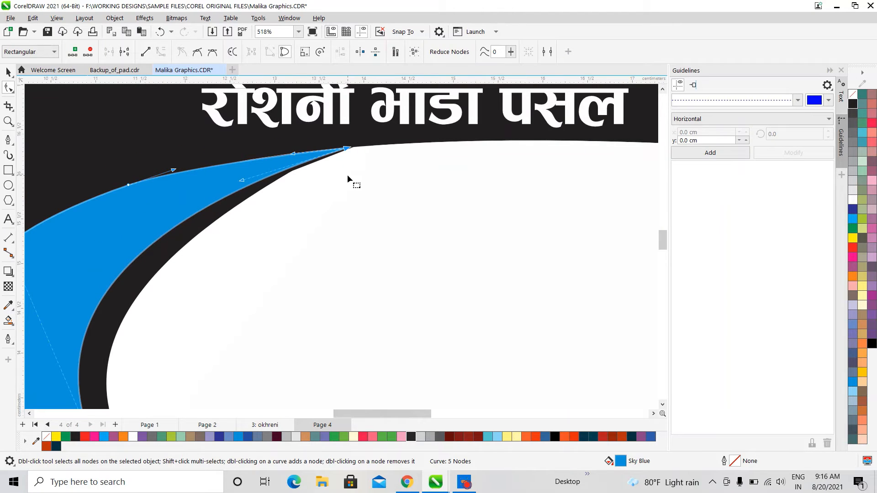
Extend the swoosh's tip further right along the black band
{"action": "left_click", "coordinate": [465, 482]}
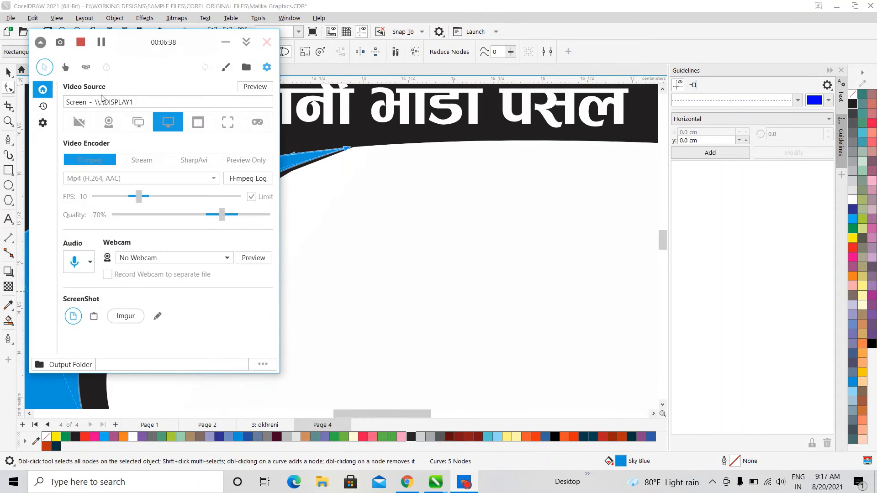
{"action": "left_click", "coordinate": [229, 42]}
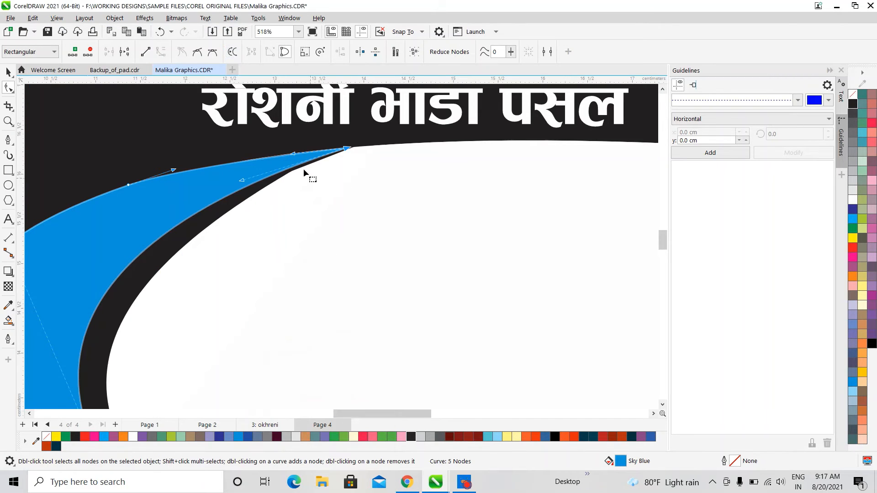
{"action": "scroll", "coordinate": [303, 168], "scroll_direction": "up", "scroll_amount": 3}
{"action": "scroll", "coordinate": [458, 127], "scroll_direction": "up", "scroll_amount": 2}
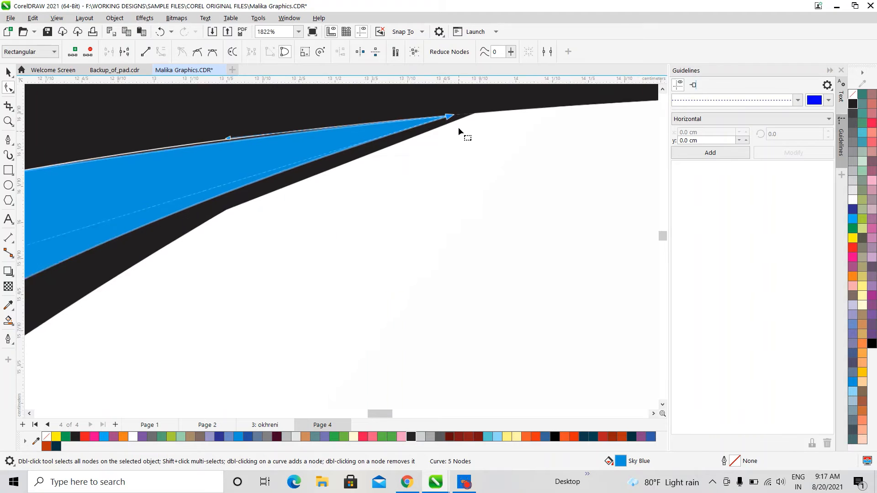
{"action": "left_click_drag", "start_coordinate": [445, 110], "coordinate": [475, 110]}
{"action": "scroll", "coordinate": [394, 185], "scroll_direction": "down", "scroll_amount": 10}
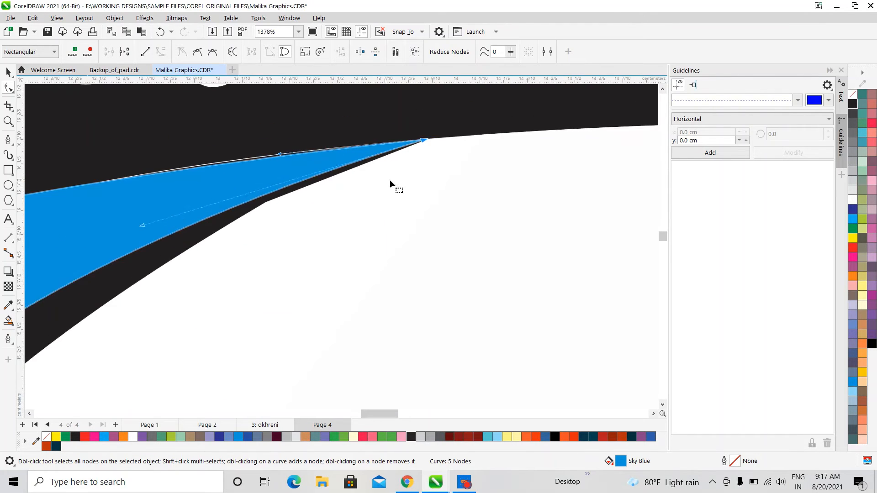
{"action": "left_click", "coordinate": [662, 404]}
{"action": "left_click", "coordinate": [544, 264]}
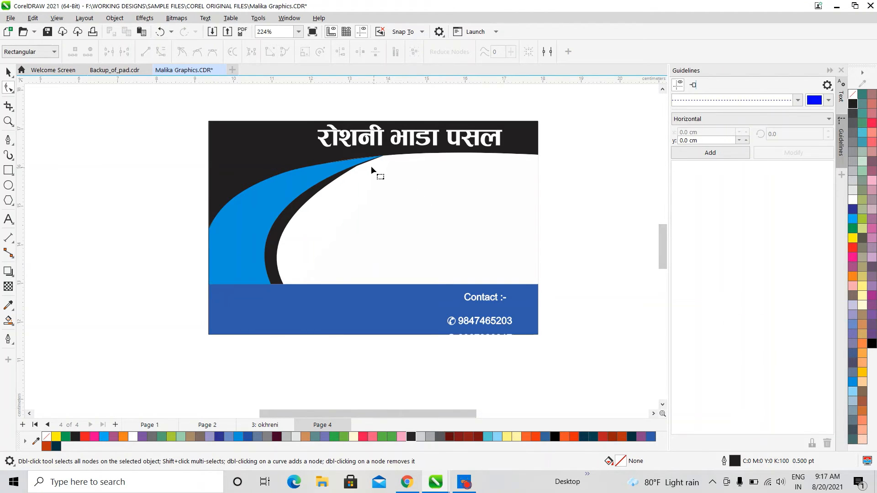
Delete a stray node on the swoosh's inner edge to smooth it
{"action": "scroll", "coordinate": [372, 168], "scroll_direction": "up", "scroll_amount": 6}
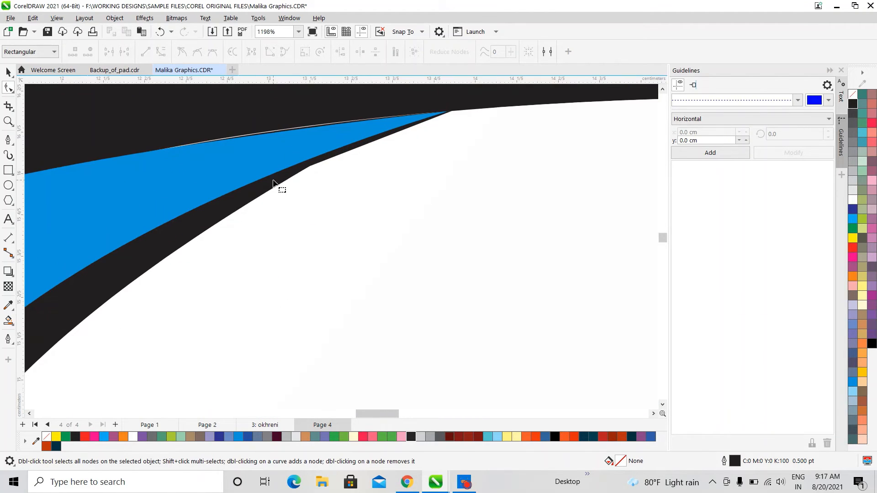
{"action": "left_click", "coordinate": [273, 183]}
{"action": "left_click", "coordinate": [310, 167]}
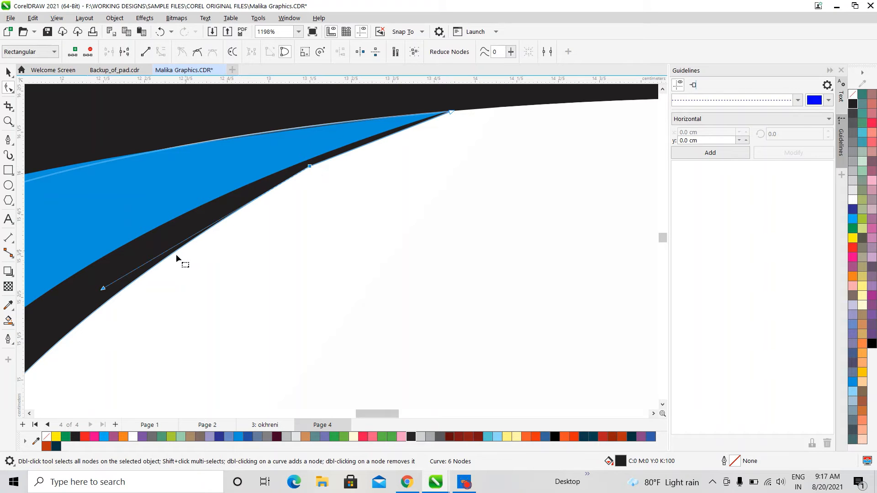
{"action": "key", "text": "Delete"}
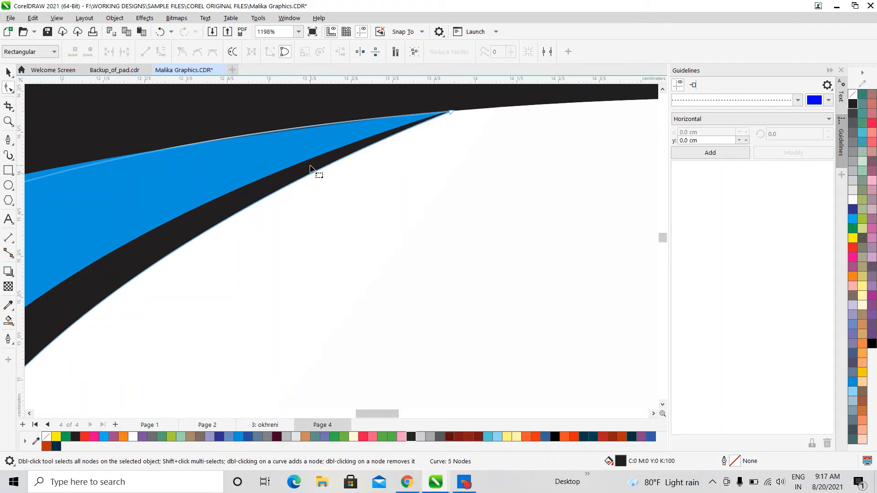
{"action": "scroll", "coordinate": [314, 223], "scroll_direction": "down", "scroll_amount": 5}
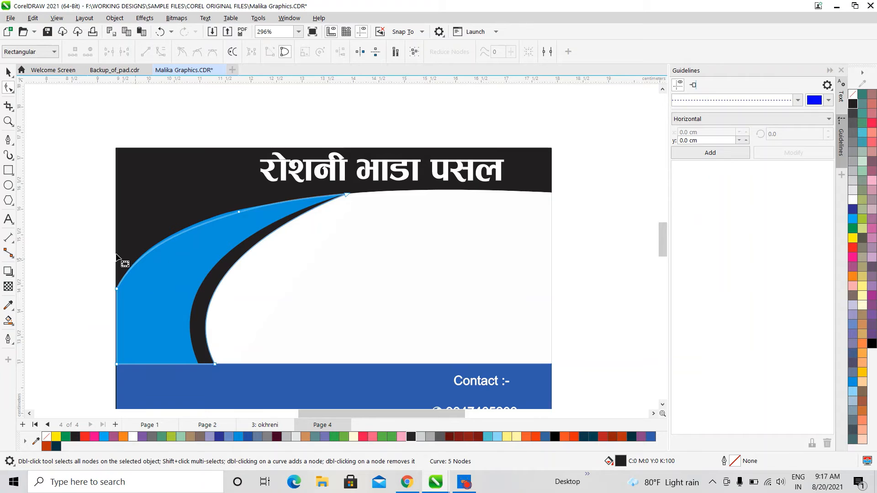
{"action": "left_click", "coordinate": [75, 246]}
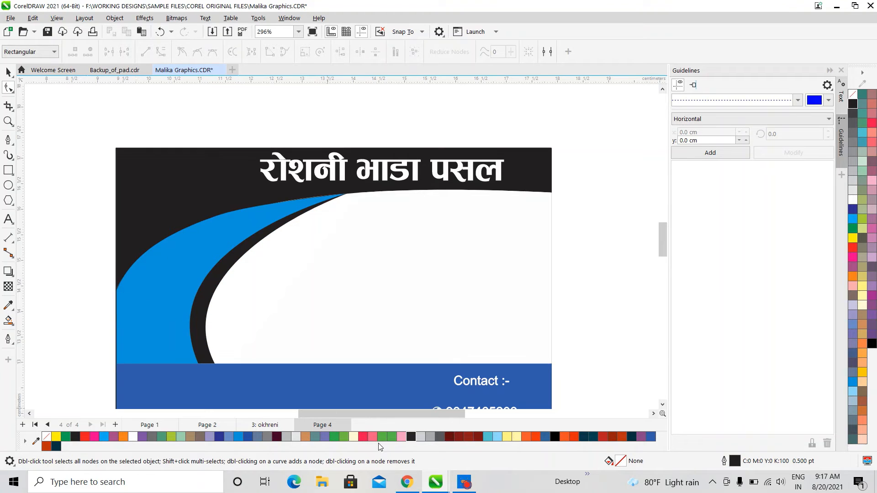
{"action": "left_click", "coordinate": [663, 406]}
{"action": "left_click", "coordinate": [663, 405]}
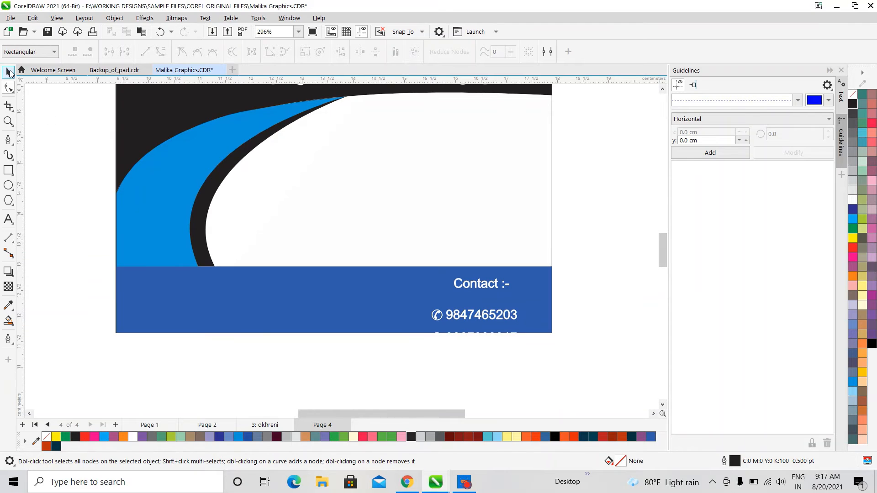
Slide the swoosh's bottom corner node right along the band
{"action": "left_click", "coordinate": [8, 71]}
{"action": "left_click", "coordinate": [176, 233]}
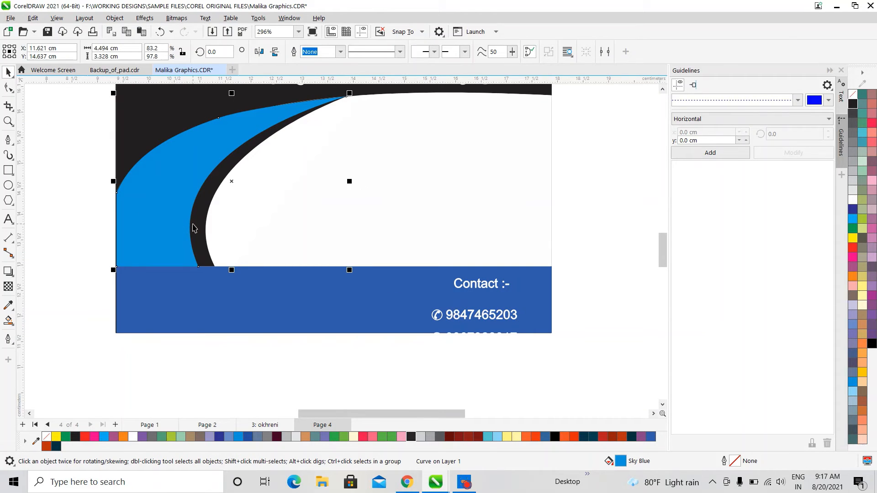
{"action": "left_click", "coordinate": [8, 88]}
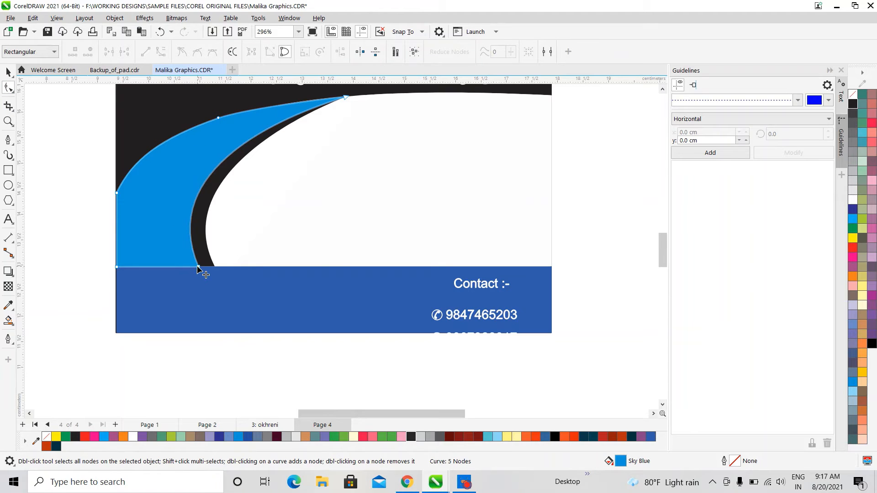
{"action": "left_click_drag", "start_coordinate": [198, 268], "coordinate": [207, 267]}
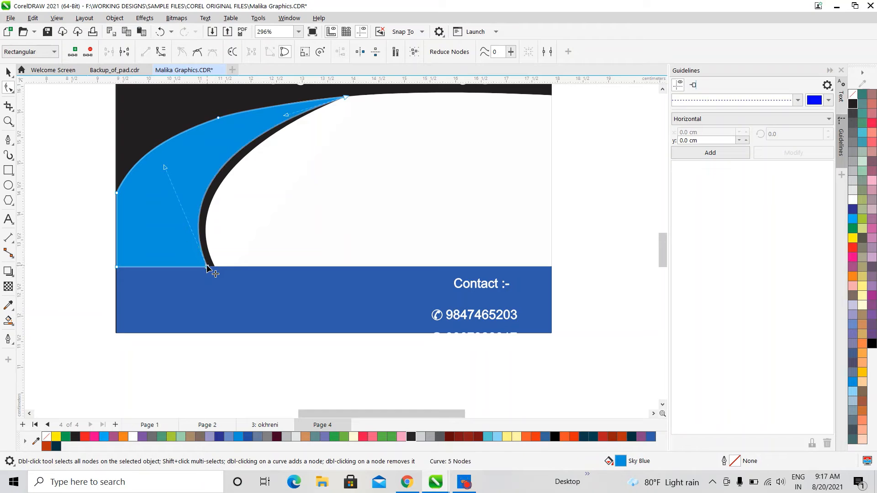
{"action": "left_click", "coordinate": [86, 237]}
{"action": "scroll", "coordinate": [87, 242], "scroll_direction": "down", "scroll_amount": 3}
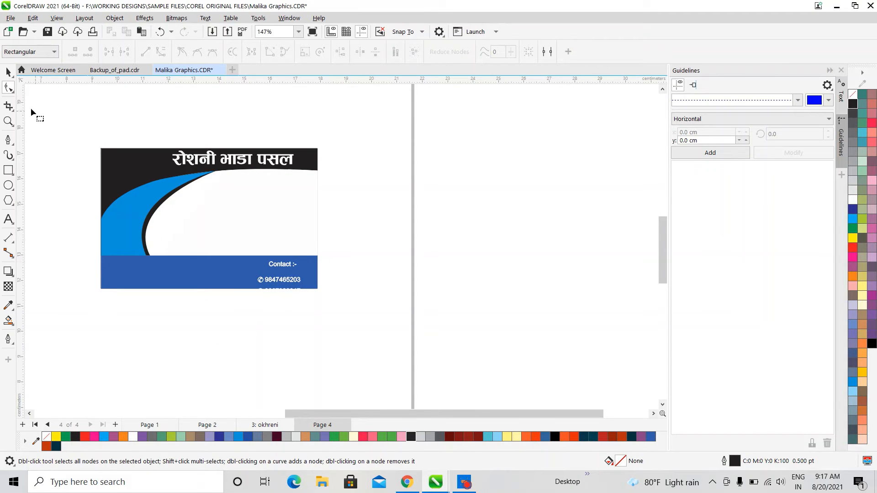
Move the contact group onto the blue swoosh and bring it to the front
{"action": "left_click", "coordinate": [8, 72]}
{"action": "left_click_drag", "start_coordinate": [289, 266], "coordinate": [123, 228]}
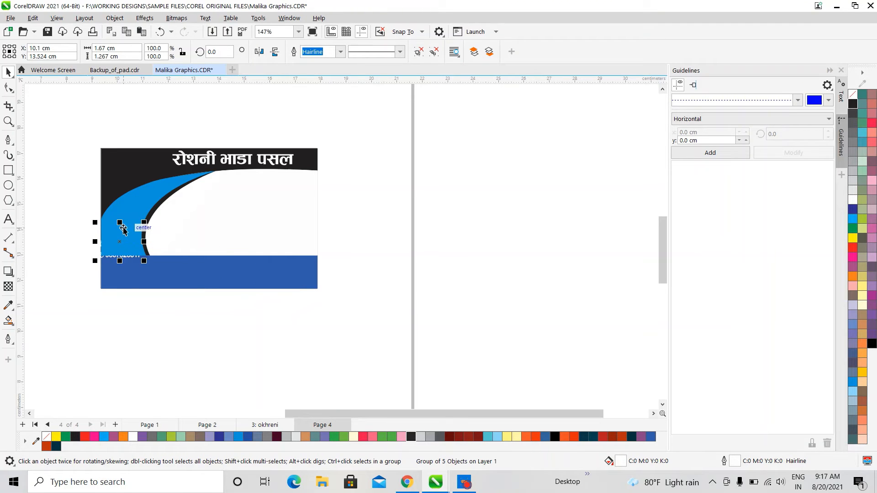
{"action": "key", "text": "shift+Page_Up"}
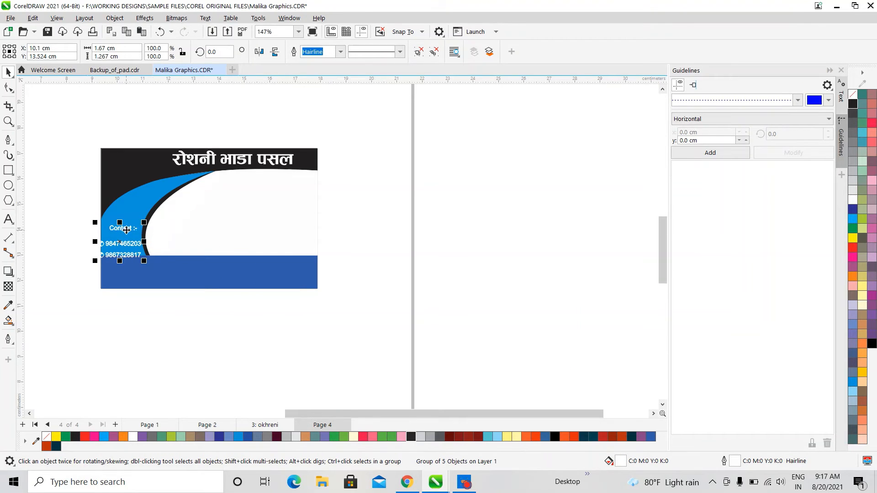
{"action": "scroll", "coordinate": [123, 227], "scroll_direction": "up", "scroll_amount": 4}
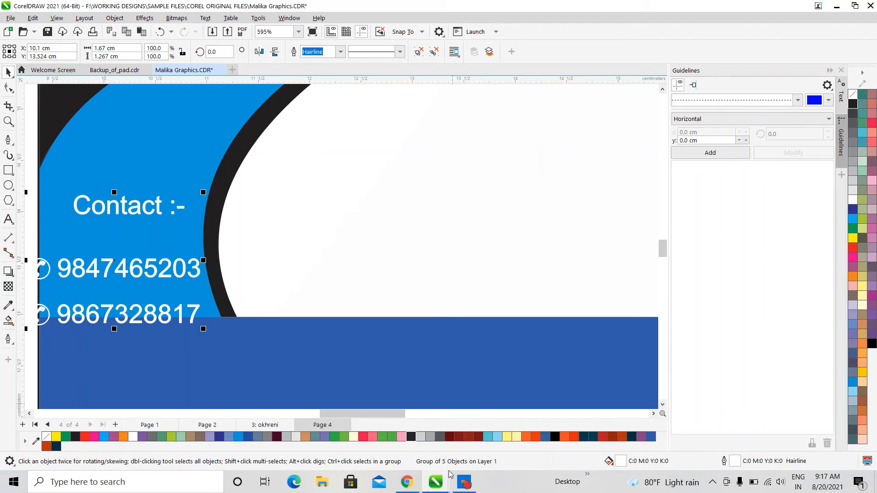
{"action": "left_click", "coordinate": [464, 482]}
{"action": "left_click", "coordinate": [464, 482]}
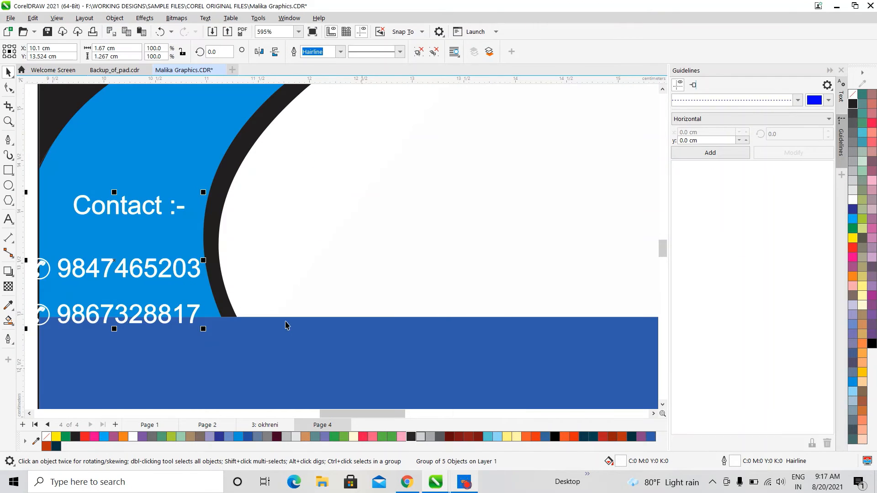
{"action": "scroll", "coordinate": [121, 273], "scroll_direction": "down", "scroll_amount": 1}
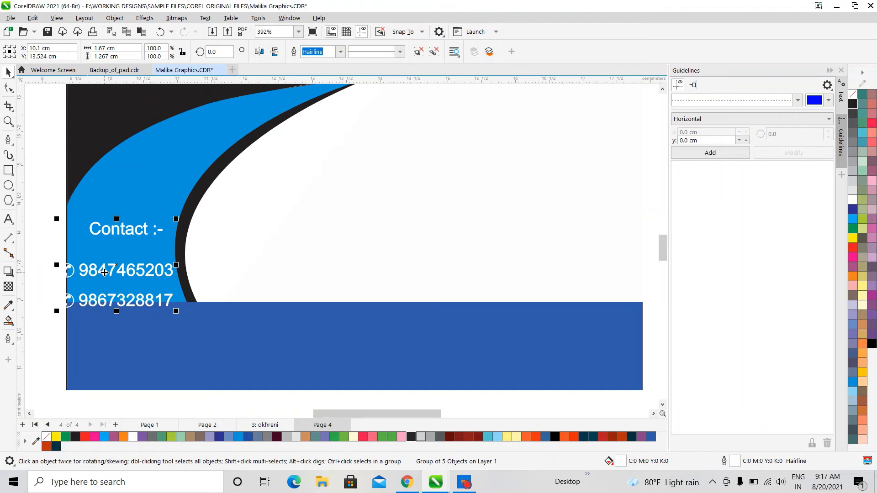
Fine-tune the contact group's position and shrink it slightly on the swoosh
{"action": "mouse_move", "coordinate": [105, 273]}
{"action": "left_mouse_down"}
{"action": "mouse_move", "coordinate": [122, 259]}
{"action": "mouse_move", "coordinate": [112, 260]}
{"action": "left_mouse_up"}
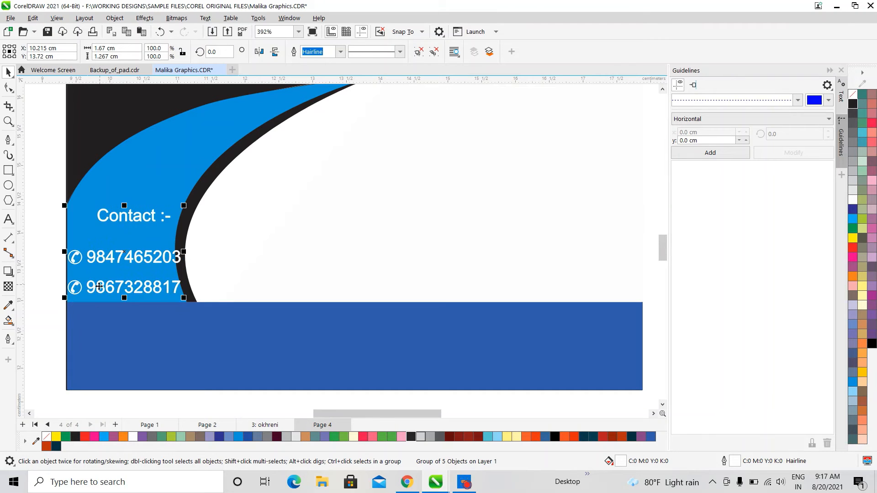
{"action": "left_click_drag", "start_coordinate": [184, 298], "coordinate": [172, 292]}
{"action": "scroll", "coordinate": [123, 287], "scroll_direction": "up", "scroll_amount": 1}
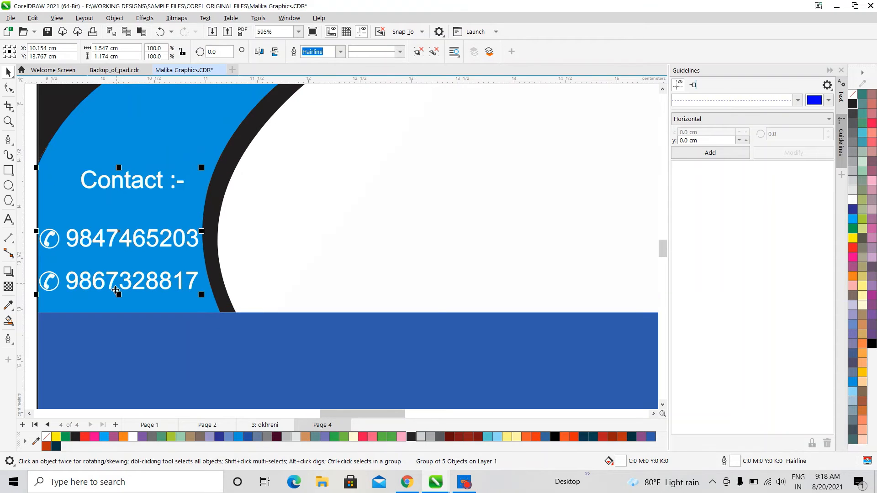
{"action": "left_click_drag", "start_coordinate": [328, 412], "coordinate": [309, 411]}
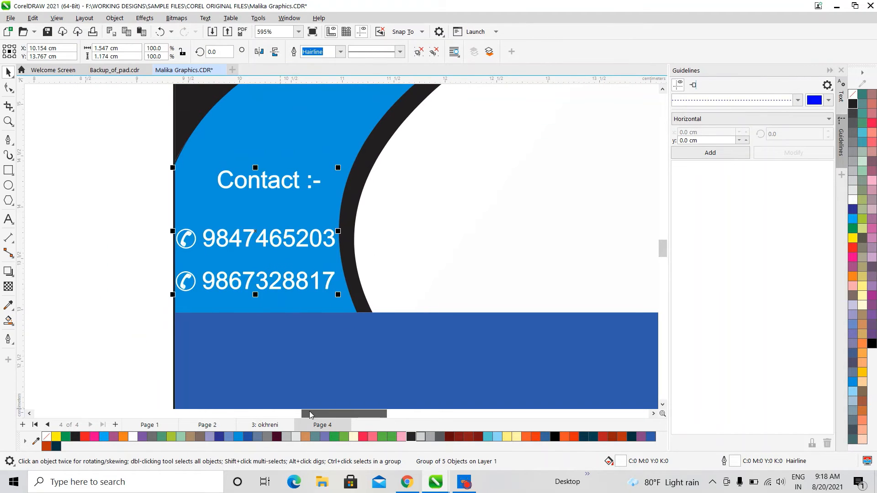
{"action": "scroll", "coordinate": [279, 286], "scroll_direction": "up", "scroll_amount": 1}
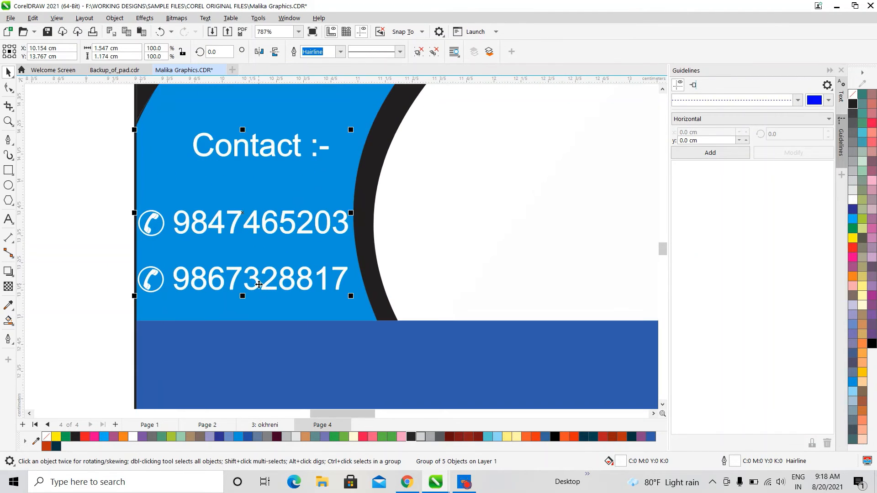
{"action": "left_click_drag", "start_coordinate": [259, 284], "coordinate": [261, 300]}
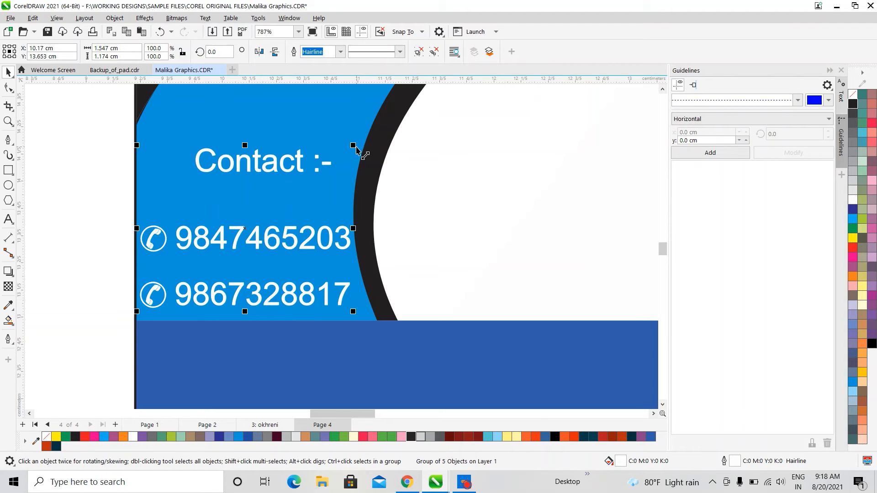
{"action": "left_click_drag", "start_coordinate": [353, 146], "coordinate": [350, 147]}
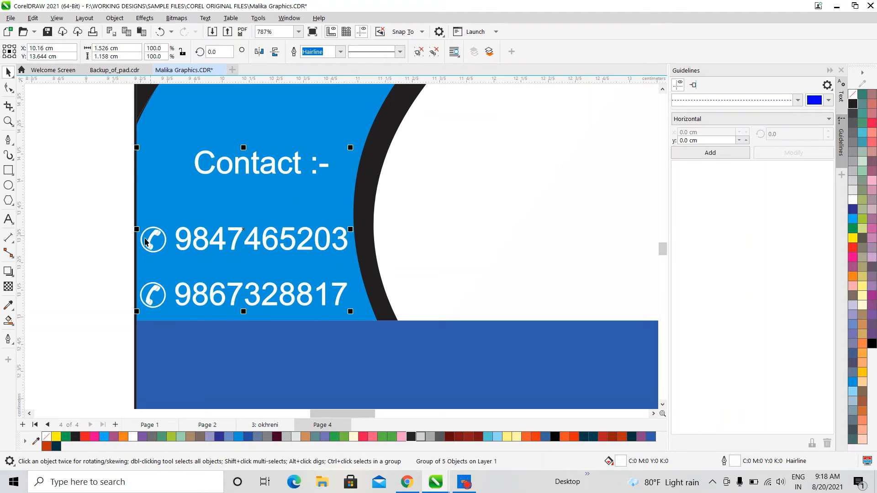
Click into the Contact :- label, then select the whole contact group
{"action": "left_click", "coordinate": [9, 218]}
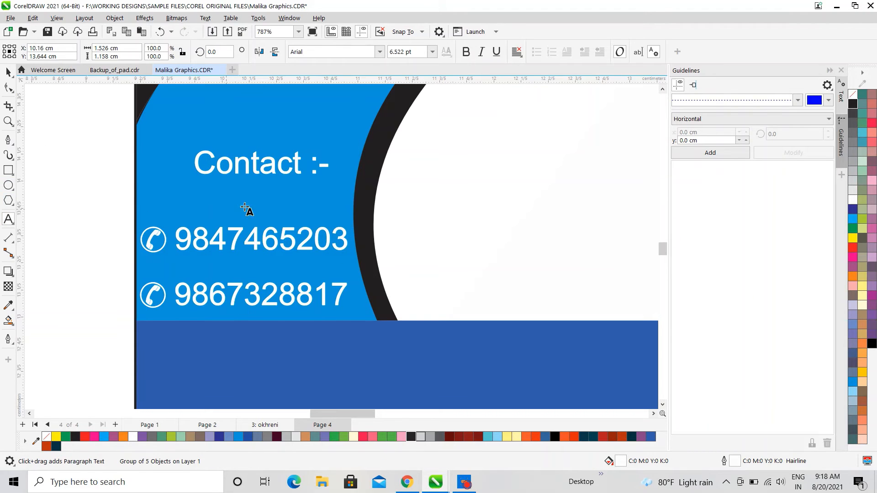
{"action": "scroll", "coordinate": [268, 204], "scroll_direction": "down", "scroll_amount": 2}
{"action": "left_click", "coordinate": [262, 189]}
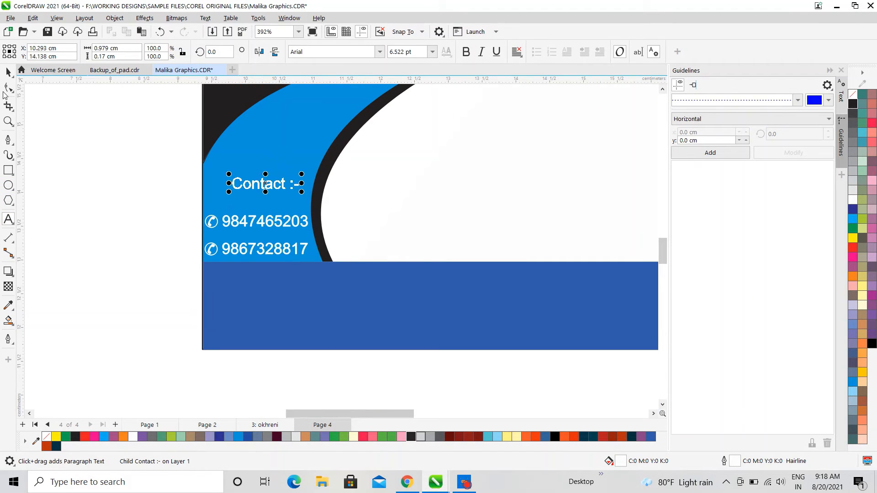
{"action": "left_click", "coordinate": [8, 72]}
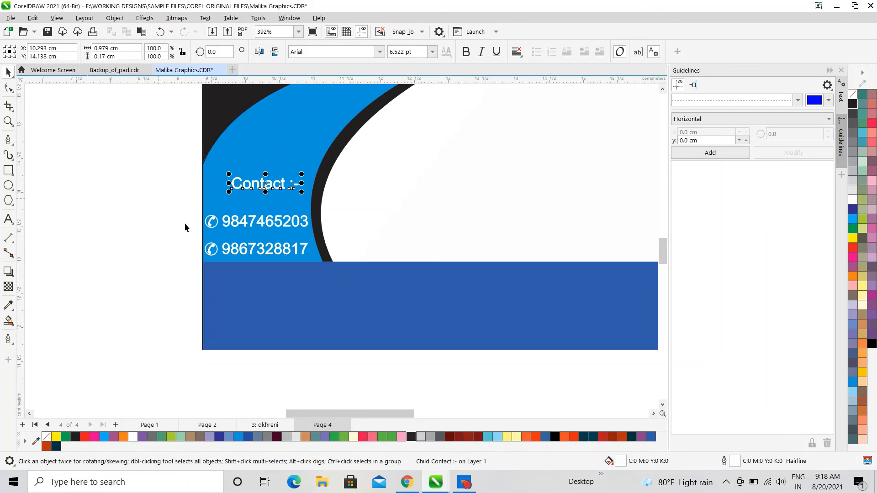
{"action": "left_click", "coordinate": [136, 232]}
{"action": "left_click", "coordinate": [220, 224]}
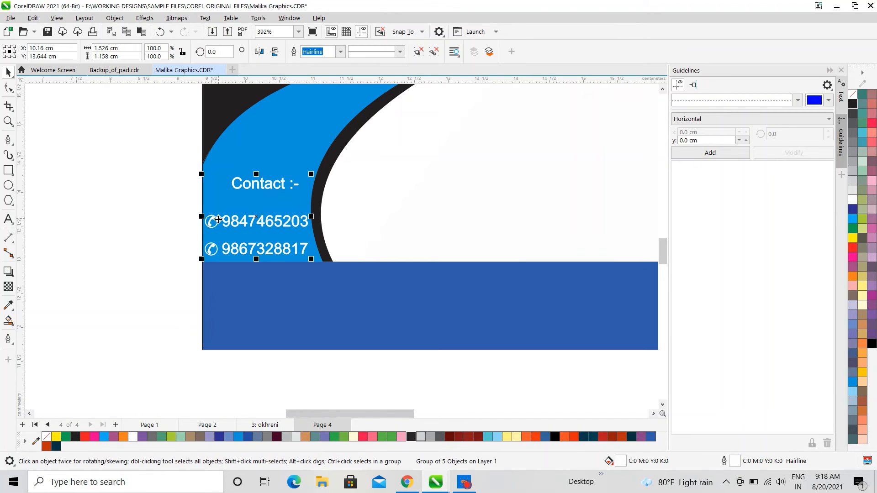
Lower the email line slightly and enlarge it to about 108%
{"action": "left_click", "coordinate": [470, 483]}
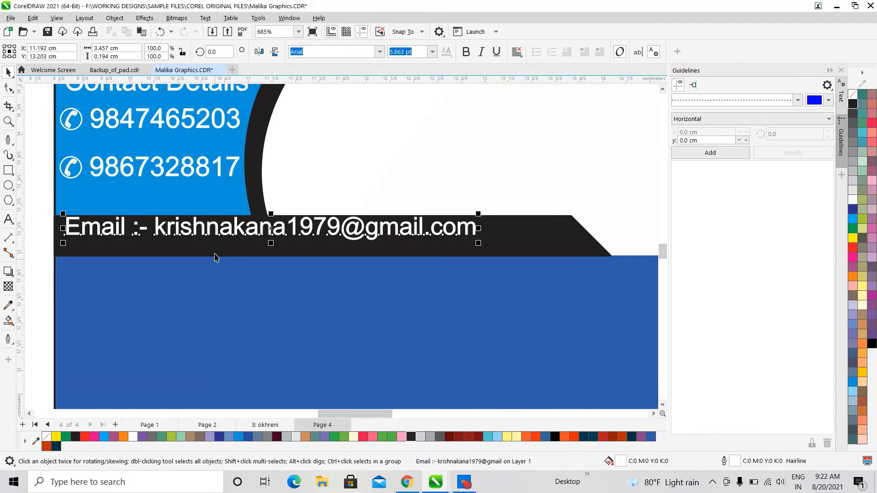
{"action": "left_click_drag", "start_coordinate": [209, 232], "coordinate": [210, 235]}
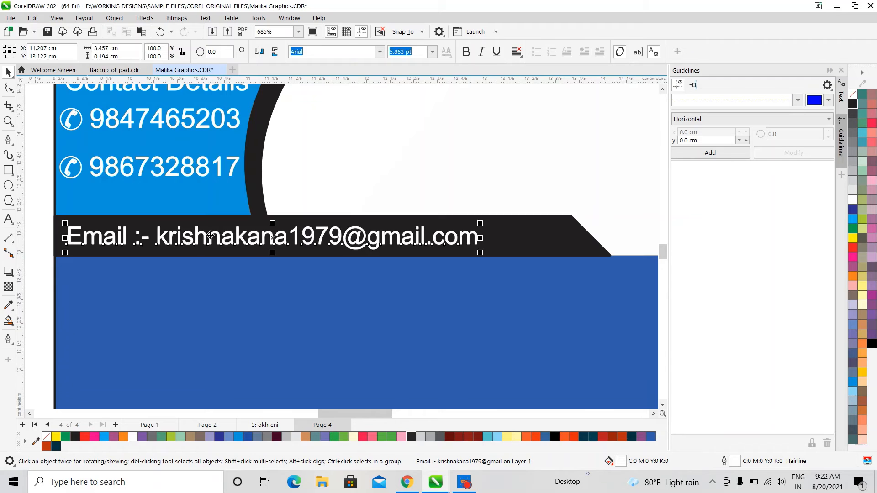
{"action": "scroll", "coordinate": [213, 245], "scroll_direction": "down", "scroll_amount": 2}
{"action": "left_click_drag", "start_coordinate": [368, 251], "coordinate": [393, 266]}
Fill the email text yellow and give it a yellow outline
{"action": "scroll", "coordinate": [303, 242], "scroll_direction": "up", "scroll_amount": 2}
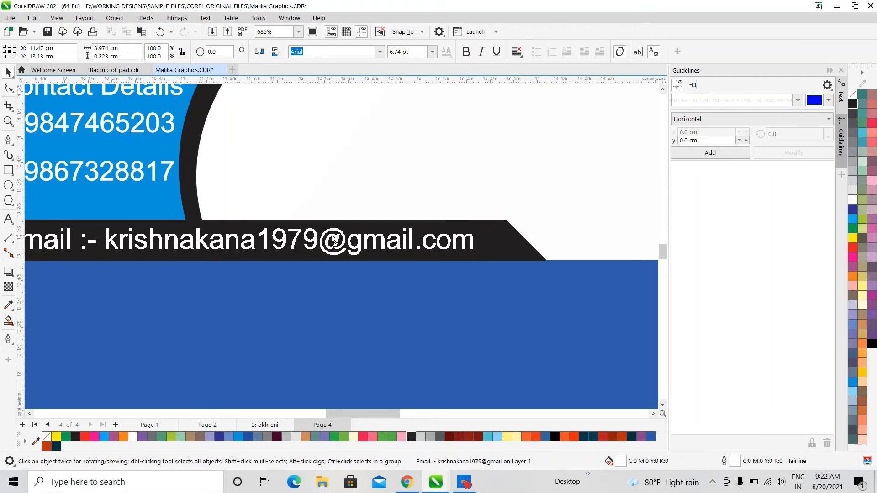
{"action": "scroll", "coordinate": [345, 288], "scroll_direction": "down", "scroll_amount": 3}
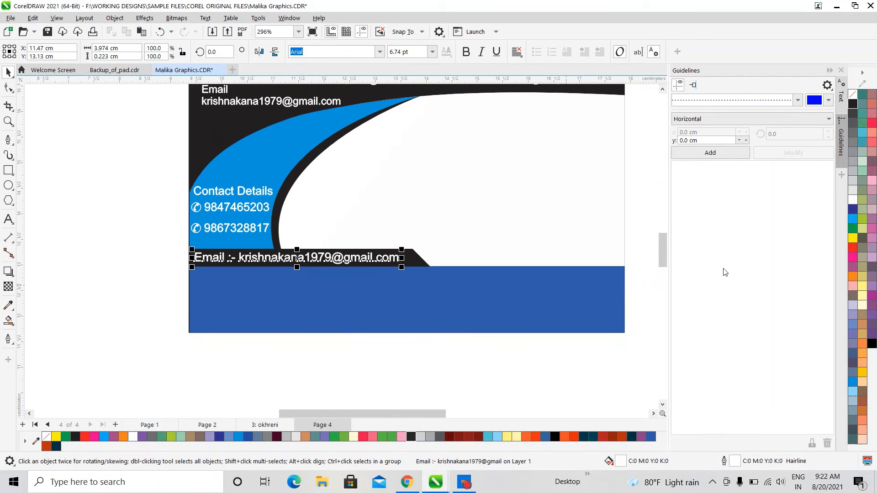
{"action": "left_click", "coordinate": [853, 239]}
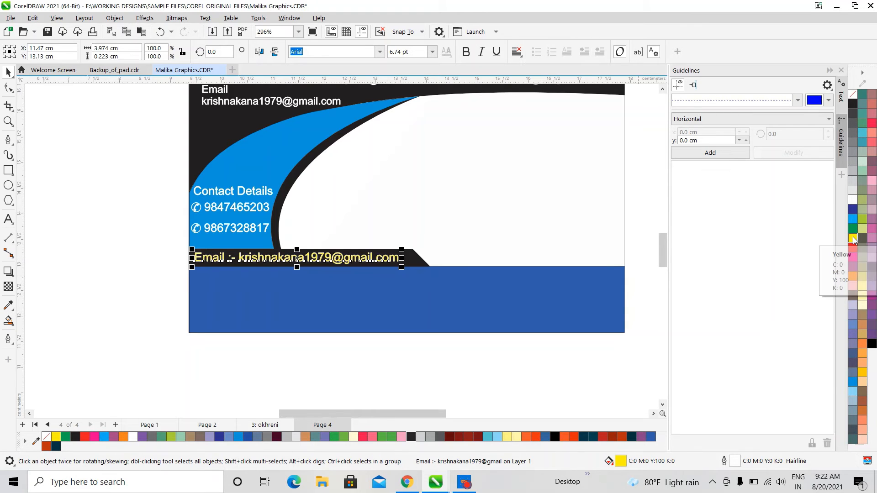
{"action": "right_click", "coordinate": [853, 239]}
{"action": "left_click", "coordinate": [836, 242]}
Reselect the email line and recolour it pale cream (C0 M0 Y20 K0)
{"action": "left_click", "coordinate": [551, 227]}
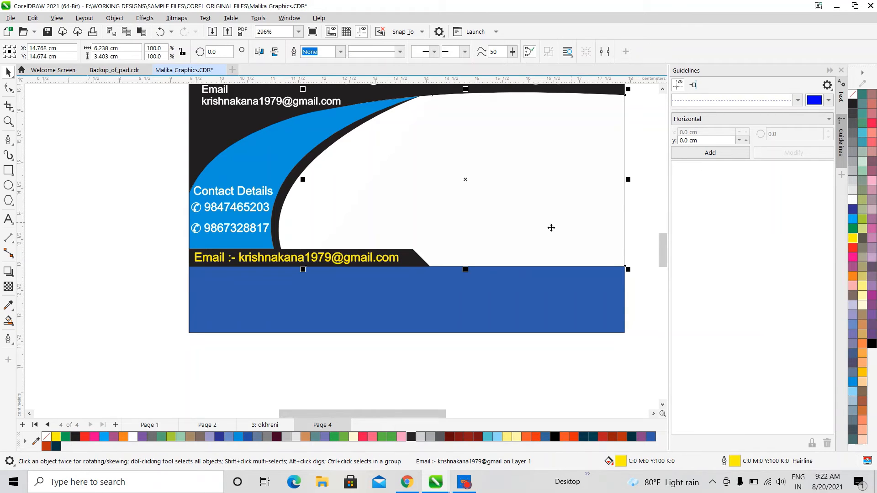
{"action": "scroll", "coordinate": [365, 269], "scroll_direction": "down", "scroll_amount": 2}
{"action": "left_click", "coordinate": [546, 201]}
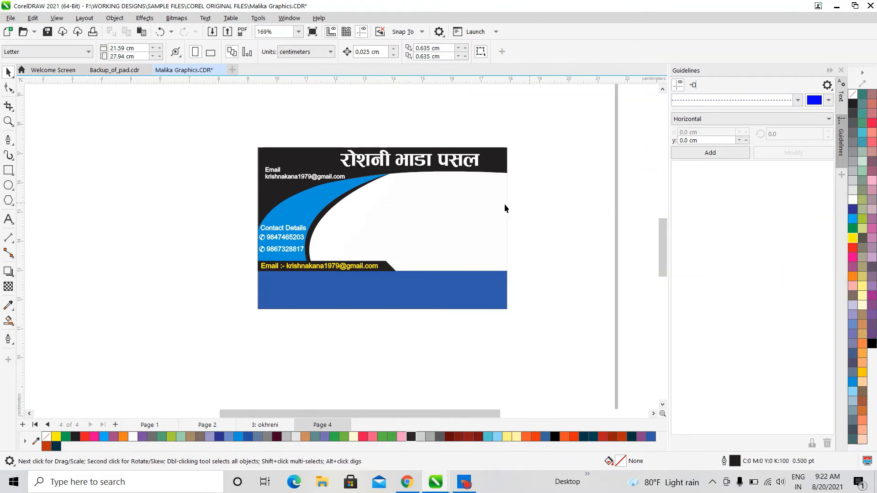
{"action": "left_click", "coordinate": [362, 159]}
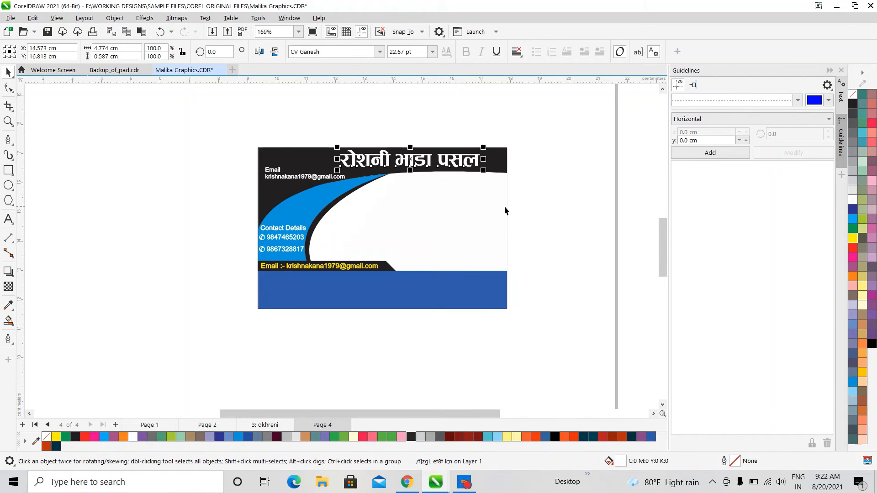
{"action": "left_click", "coordinate": [341, 267]}
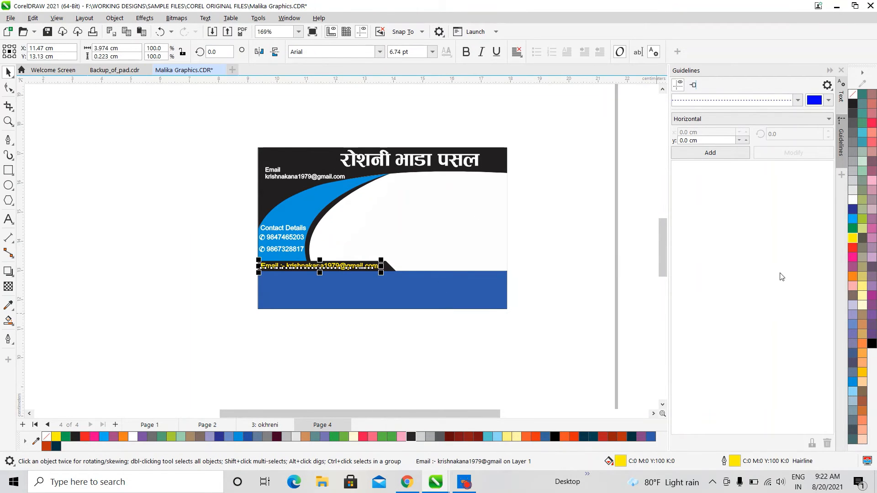
{"action": "right_click", "coordinate": [864, 307]}
{"action": "left_click", "coordinate": [818, 313]}
{"action": "scroll", "coordinate": [344, 247], "scroll_direction": "up", "scroll_amount": 4}
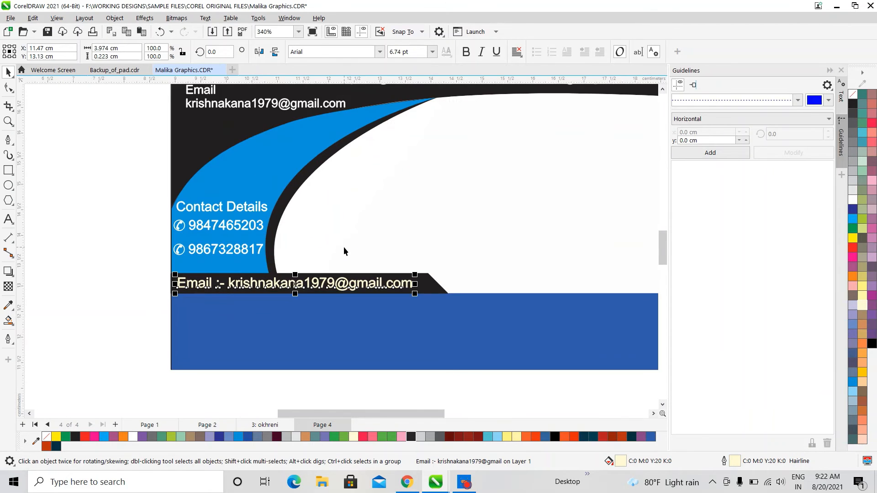
{"action": "scroll", "coordinate": [351, 279], "scroll_direction": "up", "scroll_amount": 2}
{"action": "scroll", "coordinate": [350, 278], "scroll_direction": "down", "scroll_amount": 3}
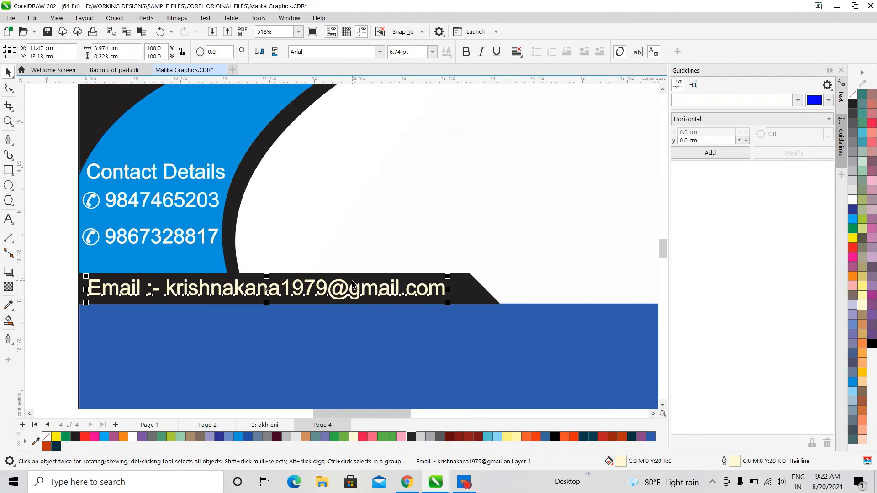
{"action": "left_click", "coordinate": [366, 225]}
{"action": "scroll", "coordinate": [242, 239], "scroll_direction": "down", "scroll_amount": 2}
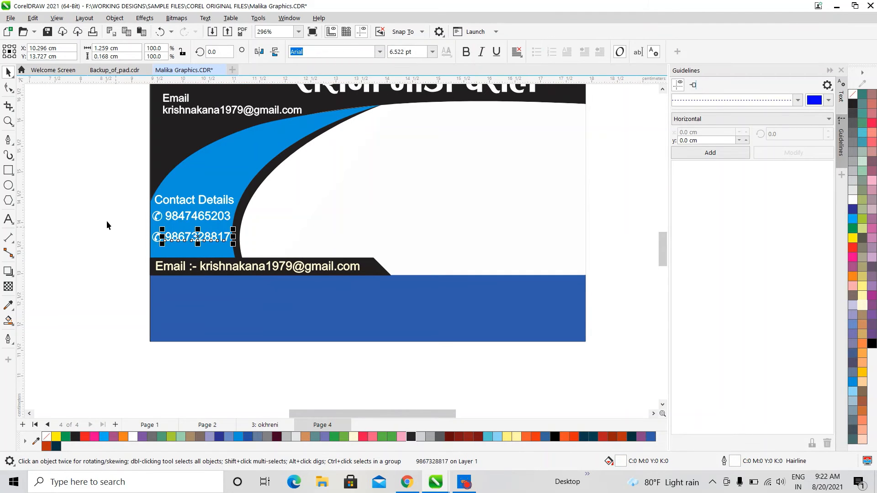
Nudge the two phone numbers and the Contact Details heading slightly down
{"action": "left_click_drag", "start_coordinate": [116, 188], "coordinate": [241, 253]}
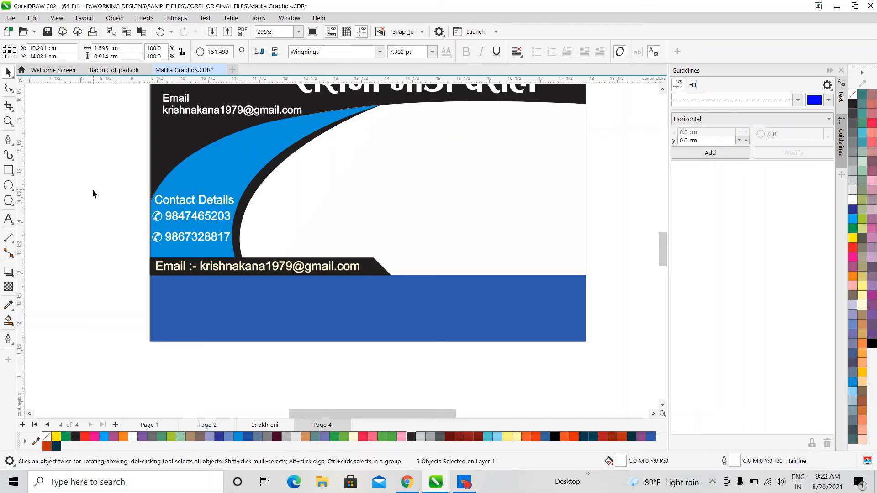
{"action": "left_click_drag", "start_coordinate": [112, 208], "coordinate": [264, 260]}
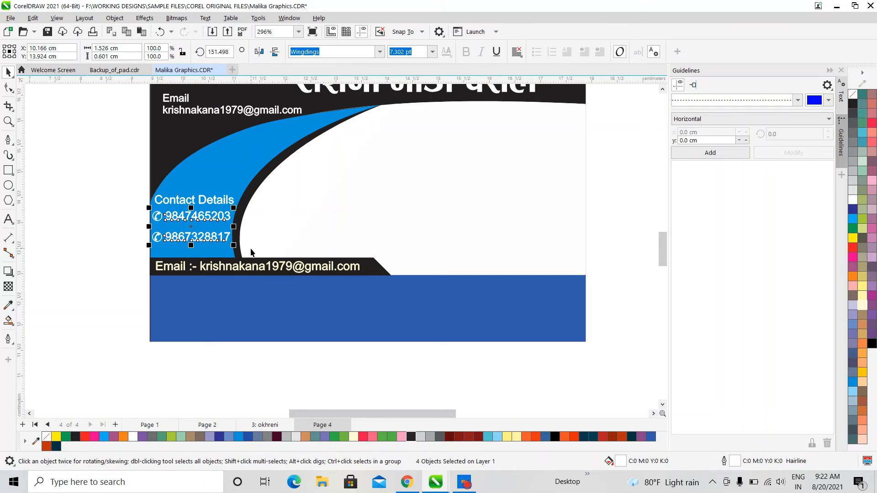
{"action": "key", "text": "Down"}
{"action": "key", "text": "Down"}
{"action": "key", "text": "Down"}
{"action": "key", "text": "Down"}
{"action": "key", "text": "Down"}
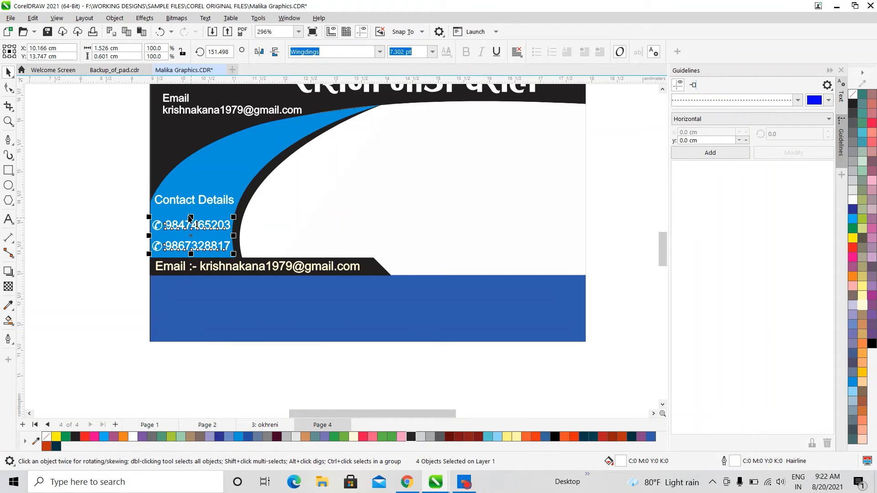
{"action": "left_click", "coordinate": [188, 201]}
{"action": "key", "text": "Down"}
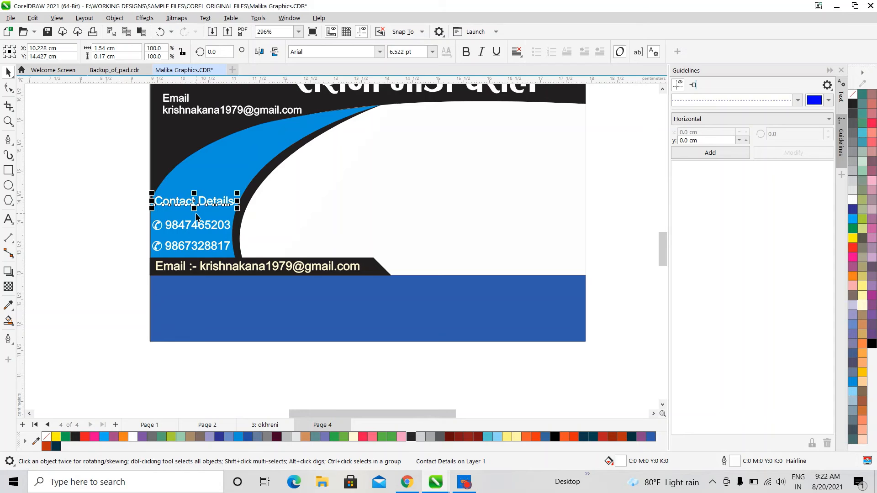
Delete 'Details' from the heading and centre 'Contact' above the numbers
{"action": "left_click", "coordinate": [8, 220]}
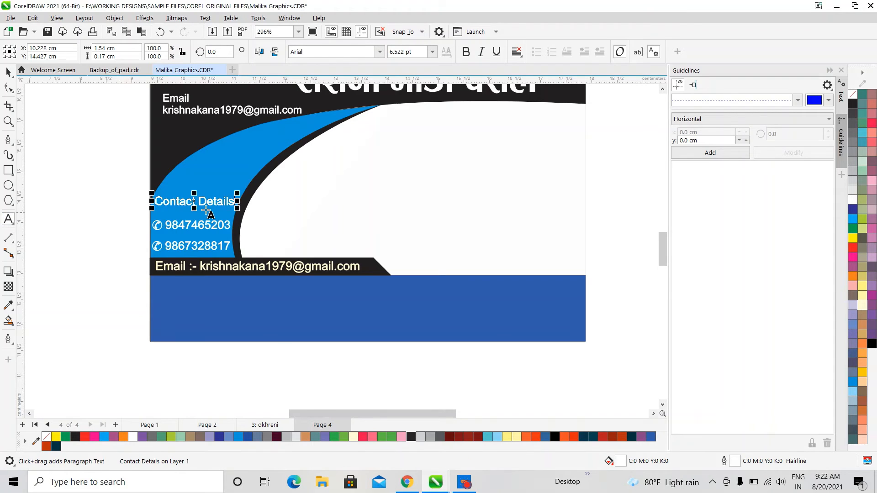
{"action": "left_click_drag", "start_coordinate": [197, 201], "coordinate": [393, 201]}
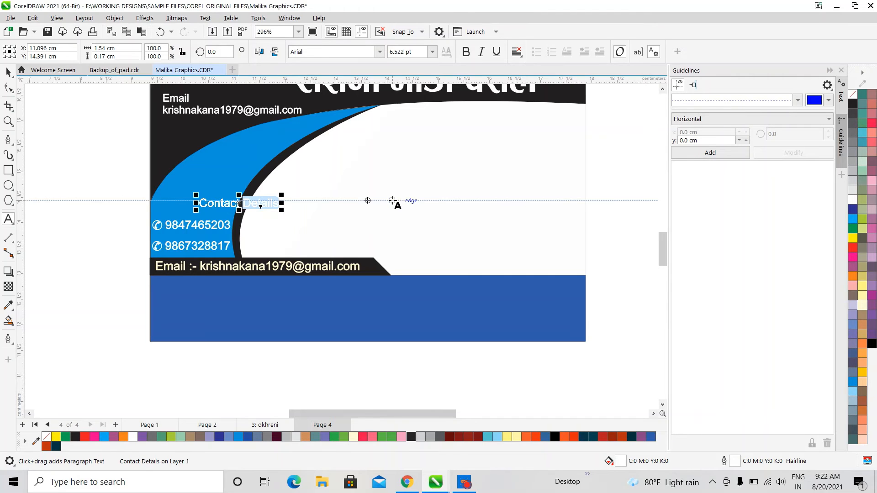
{"action": "key", "text": "Delete"}
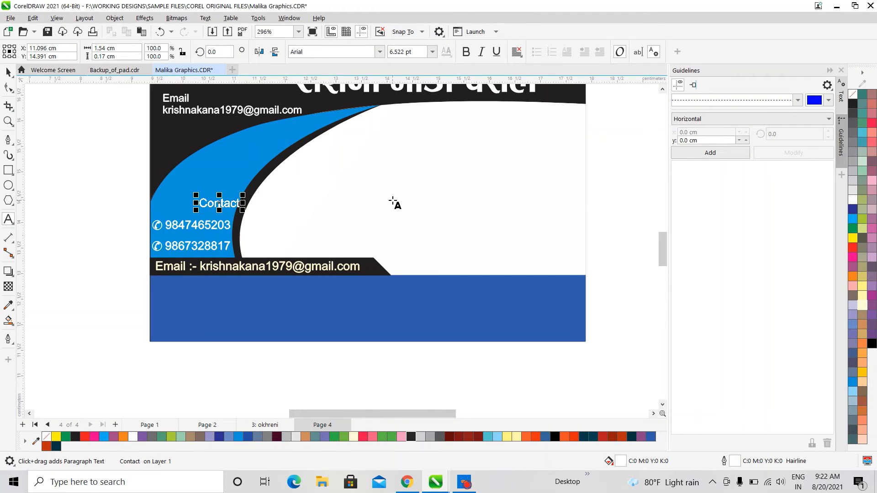
{"action": "left_click", "coordinate": [7, 72]}
{"action": "left_click_drag", "start_coordinate": [221, 203], "coordinate": [195, 207]}
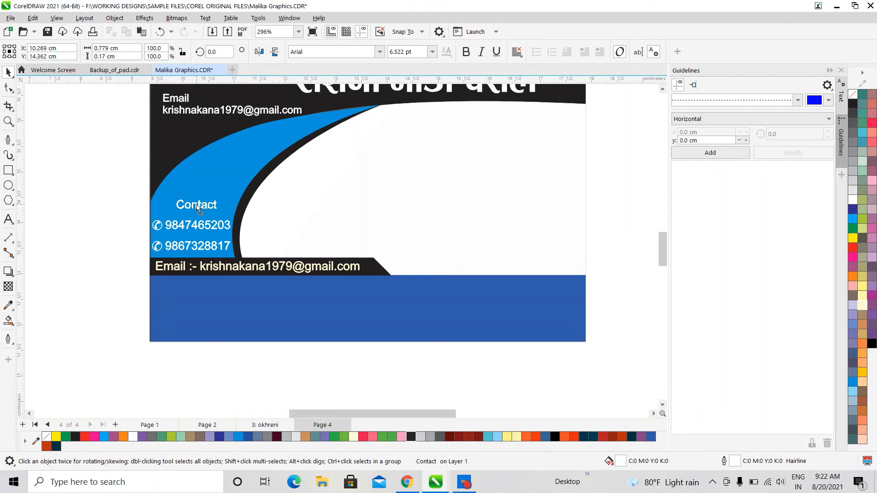
{"action": "left_click", "coordinate": [196, 205]}
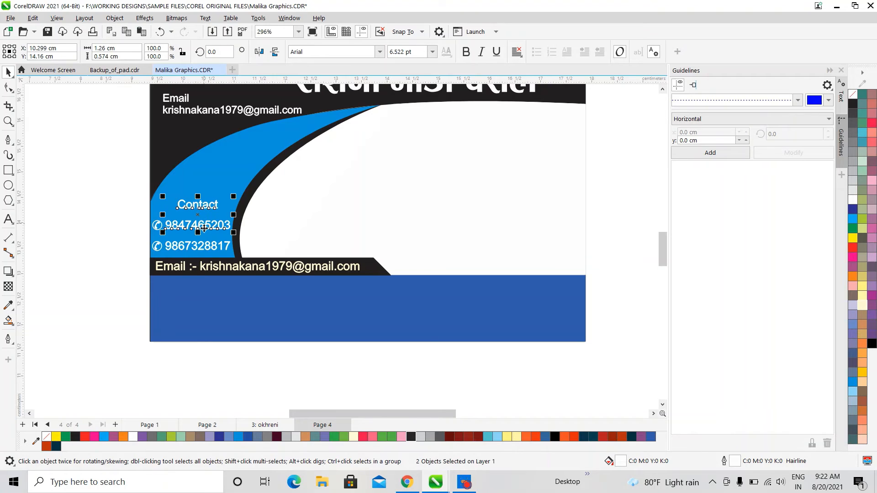
{"action": "left_click", "coordinate": [282, 213]}
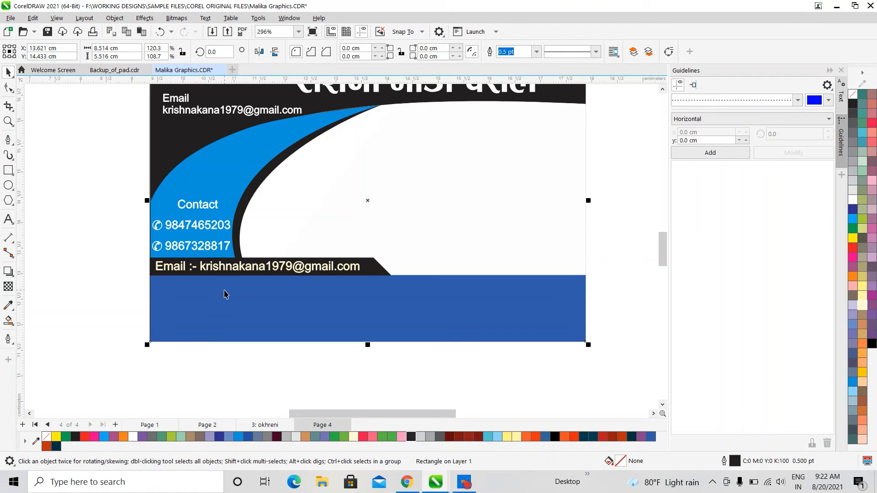
{"action": "scroll", "coordinate": [274, 308], "scroll_direction": "down", "scroll_amount": 1}
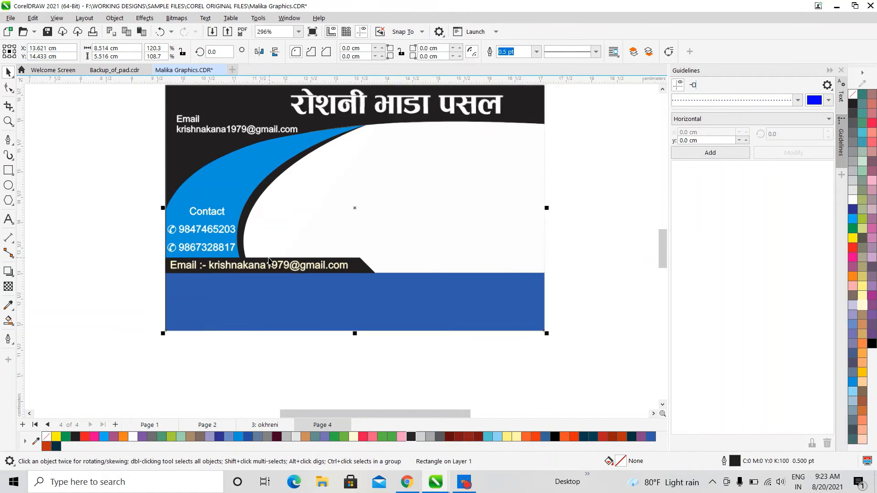
Delete the leftover email text at the card's top left
{"action": "left_click", "coordinate": [244, 137]}
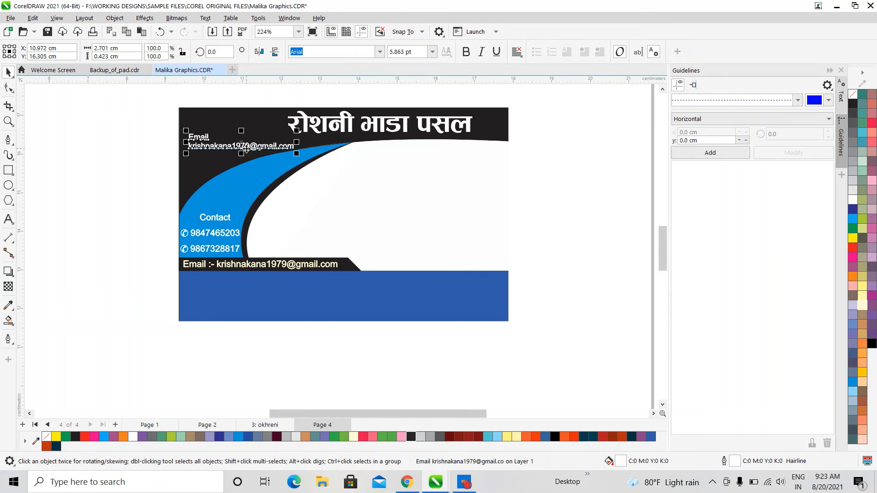
{"action": "key", "text": "Delete"}
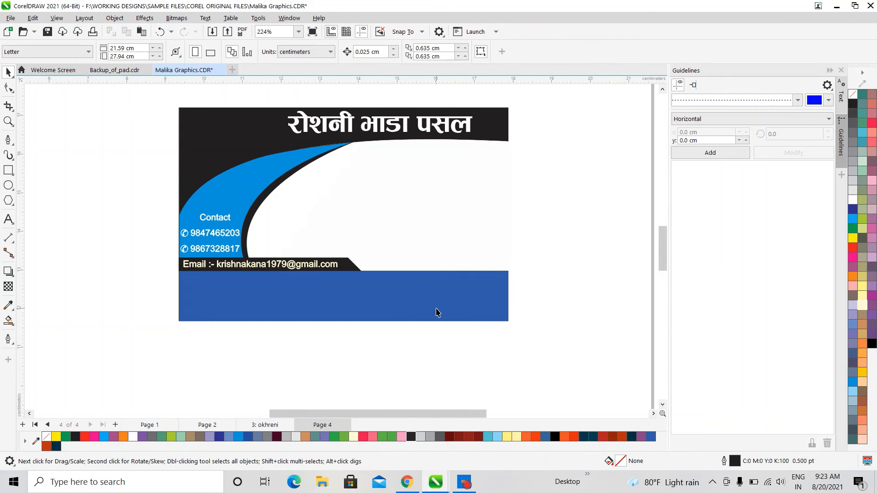
{"action": "left_click", "coordinate": [437, 313]}
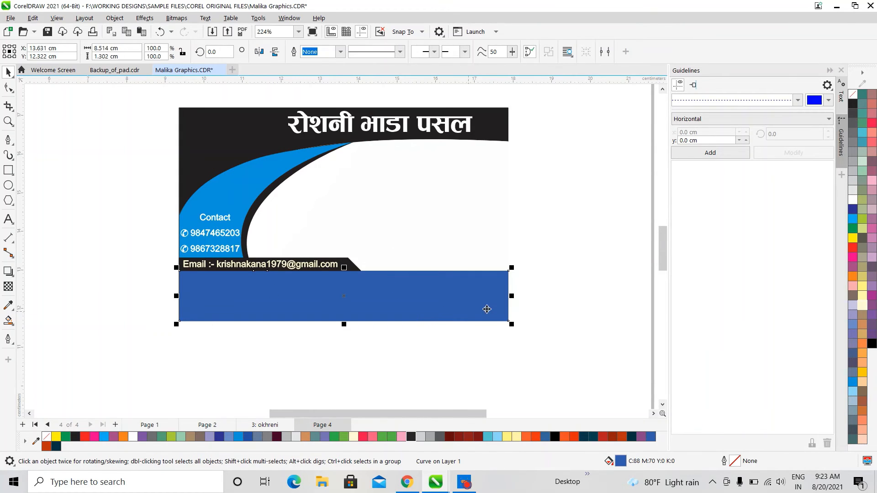
Place a copy of the Nepali heading on the blue band and select all its text
{"action": "left_click", "coordinate": [387, 121]}
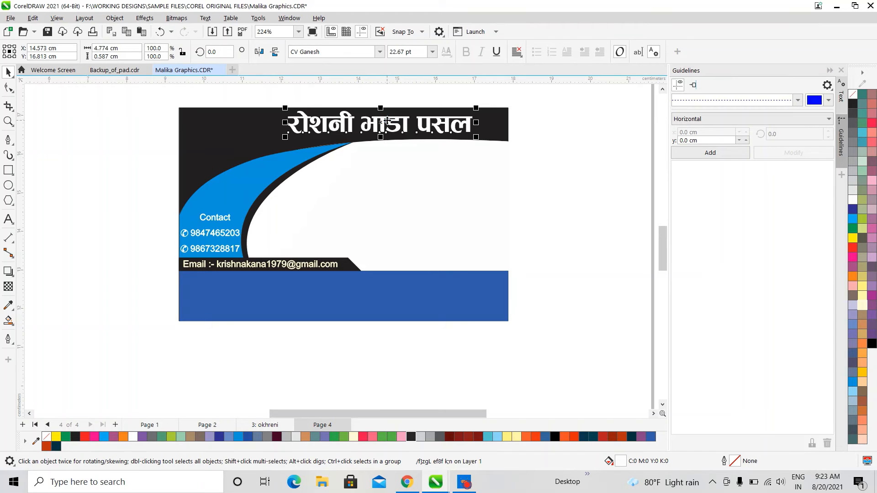
{"action": "left_click_drag", "start_coordinate": [387, 120], "coordinate": [255, 293]}
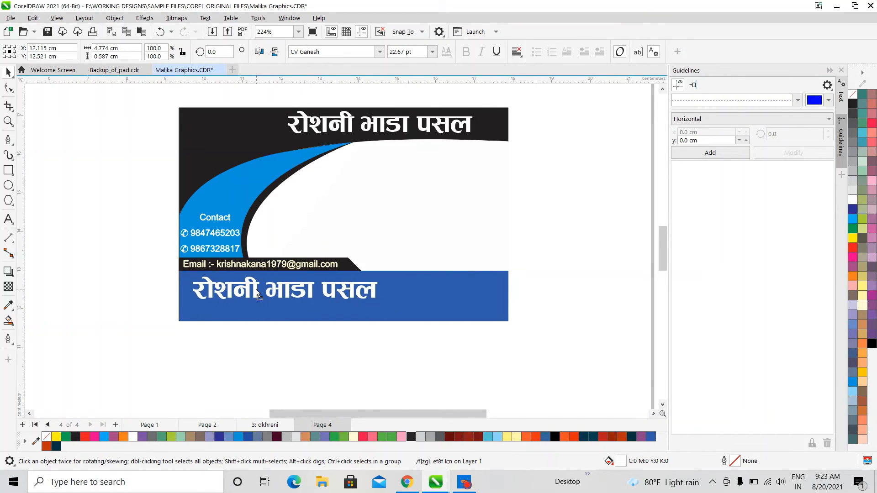
{"action": "left_click", "coordinate": [8, 220]}
{"action": "left_click", "coordinate": [379, 292]}
{"action": "left_click_drag", "start_coordinate": [378, 293], "coordinate": [155, 290]}
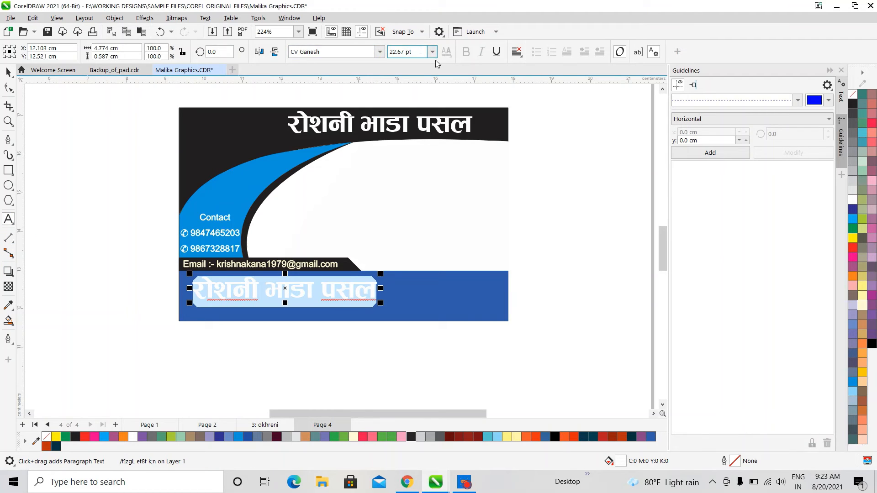
Set the selected heading copy's font size to 15 pt
{"action": "left_click", "coordinate": [407, 52]}
{"action": "type", "text": "15"}
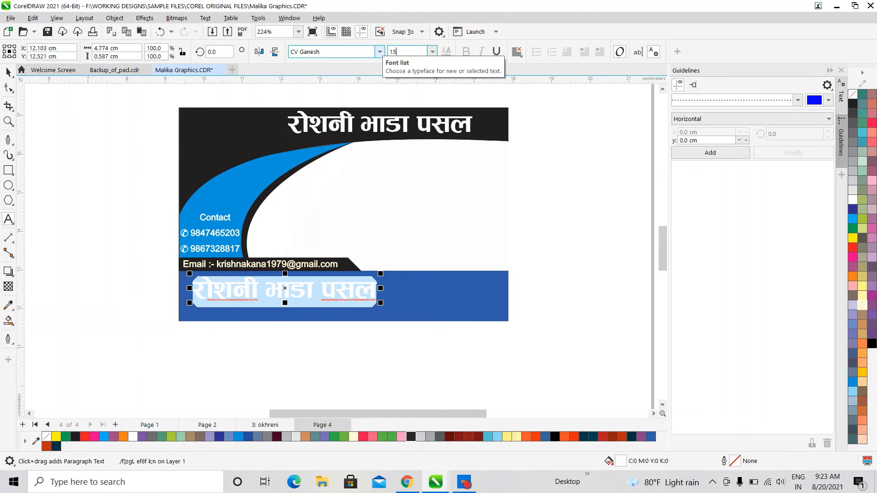
{"action": "key", "text": "Return"}
Type the tagline's first part 'यहा विभिन्न किसिमका भाडाका समानहरू', correcting typos
{"action": "type", "text": "oxf"}
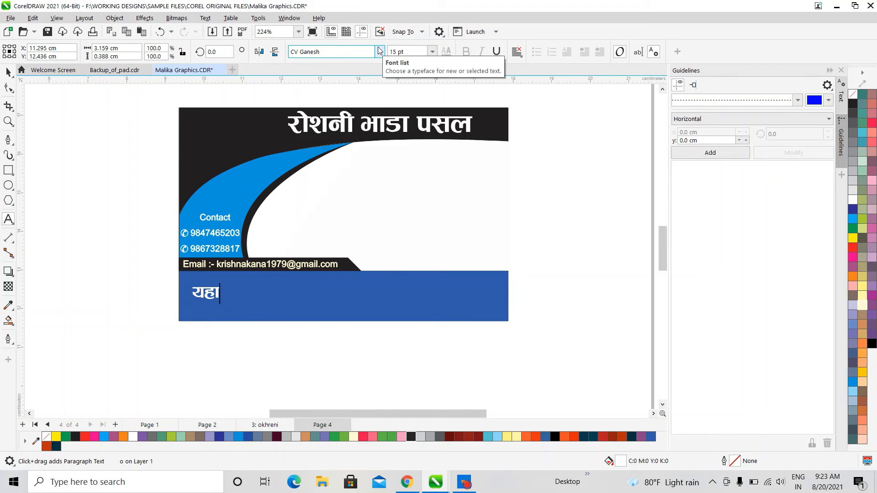
{"action": "key", "text": "BackSpace"}
{"action": "type", "text": "F"}
{"action": "key", "text": "BackSpace"}
{"action": "type", "text": "f ljlw"}
{"action": "key", "text": "BackSpace"}
{"action": "type", "text": "eGg ls"}
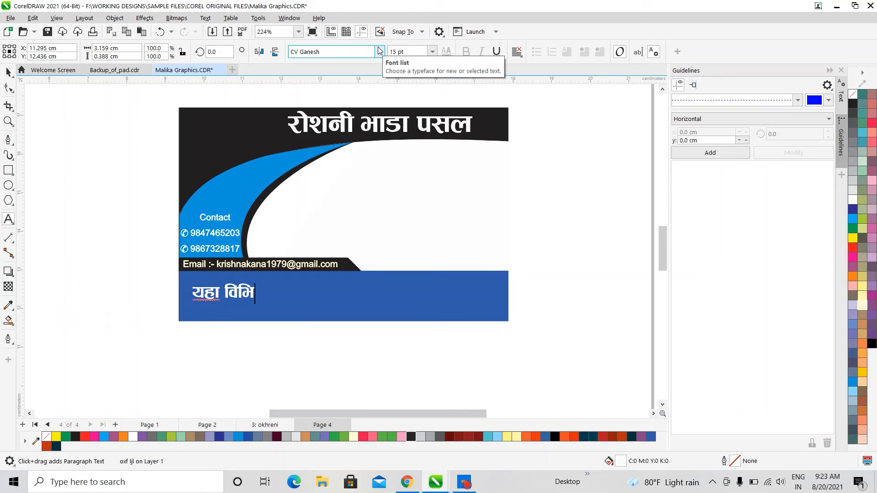
{"action": "type", "text": "l;dsf ef"}
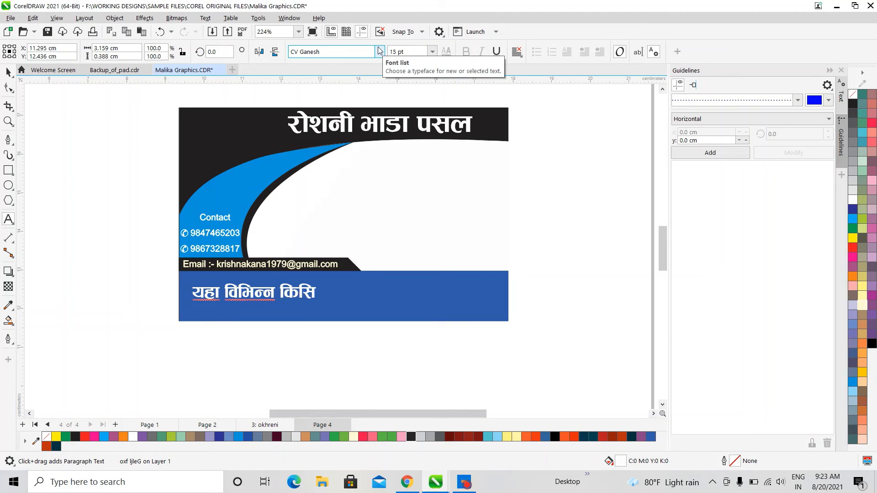
{"action": "type", "text": "if"}
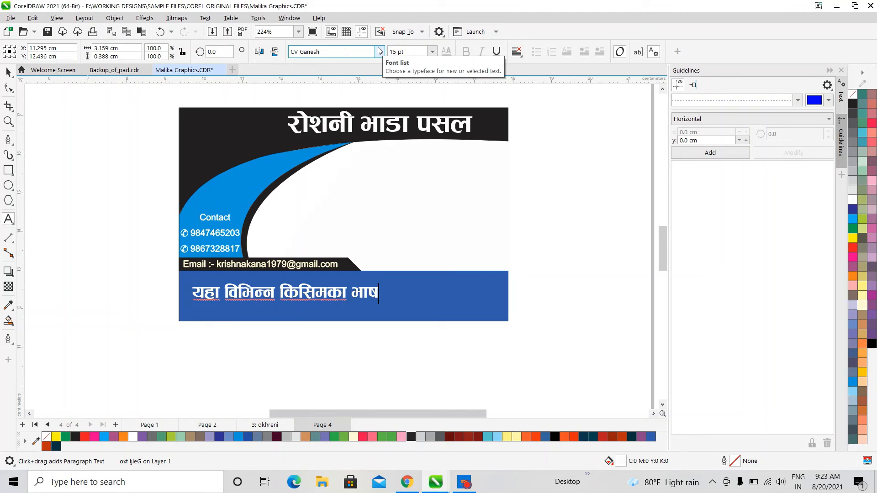
{"action": "key", "text": "BackSpace"}
{"action": "type", "text": "8fsf"}
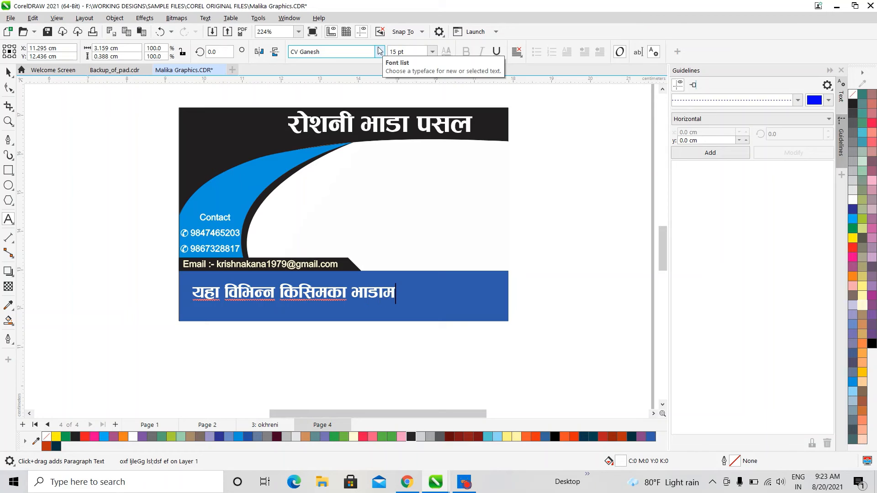
{"action": "type", "text": " ;dfgx"}
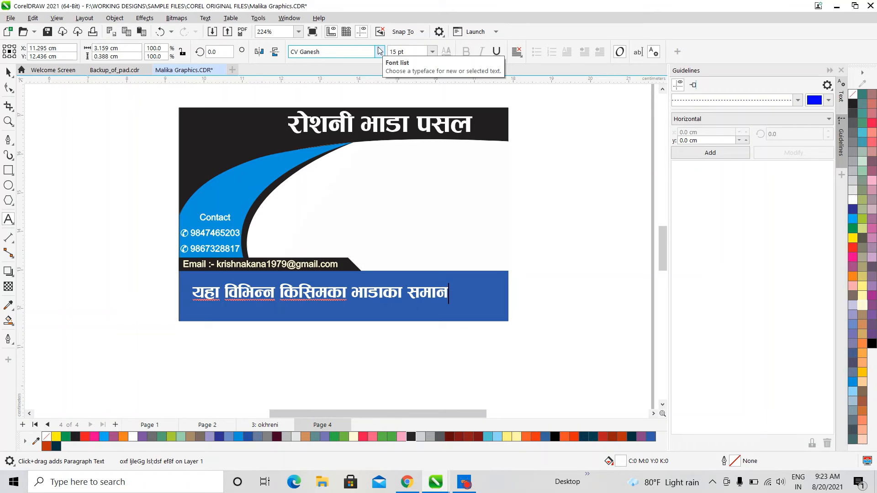
{"action": "type", "text": "?"}
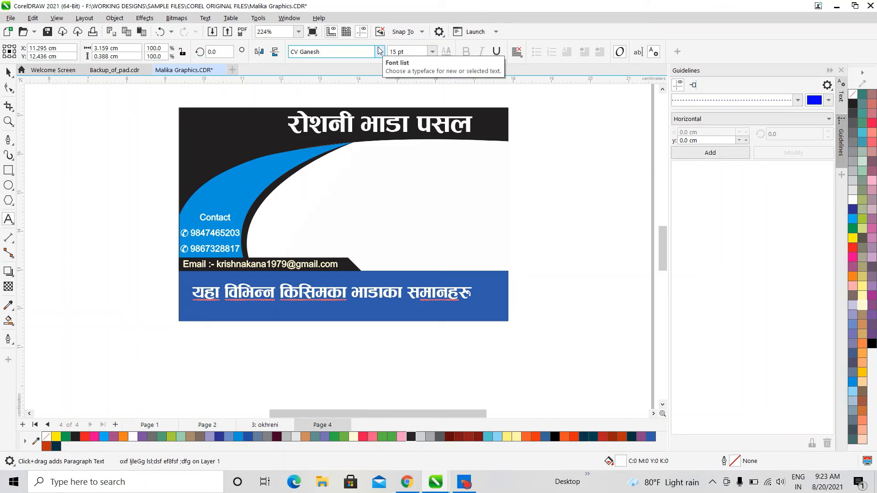
{"action": "type", "text": " ;\""}
{"action": "key", "text": "BackSpace"}
Fix the word भाडाका and finish the tagline with 'सुपथ मूल्यमा पाईन्छ ।'
{"action": "left_click", "coordinate": [365, 304]}
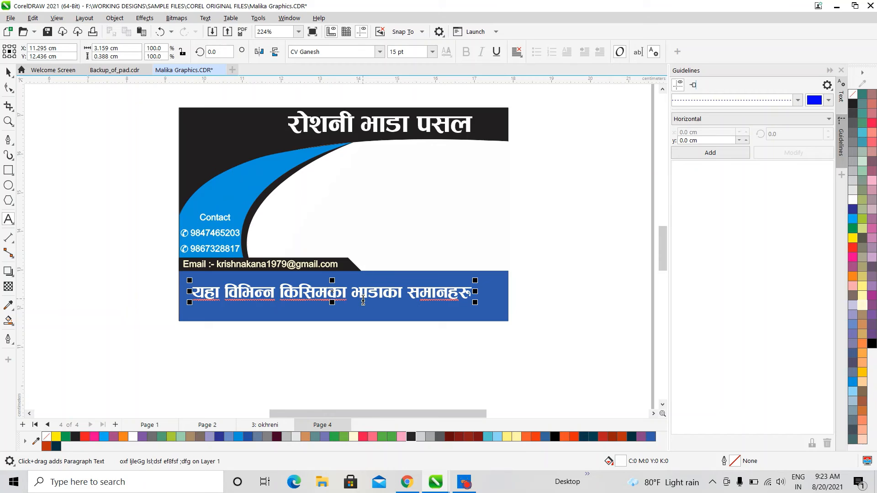
{"action": "left_click", "coordinate": [386, 294]}
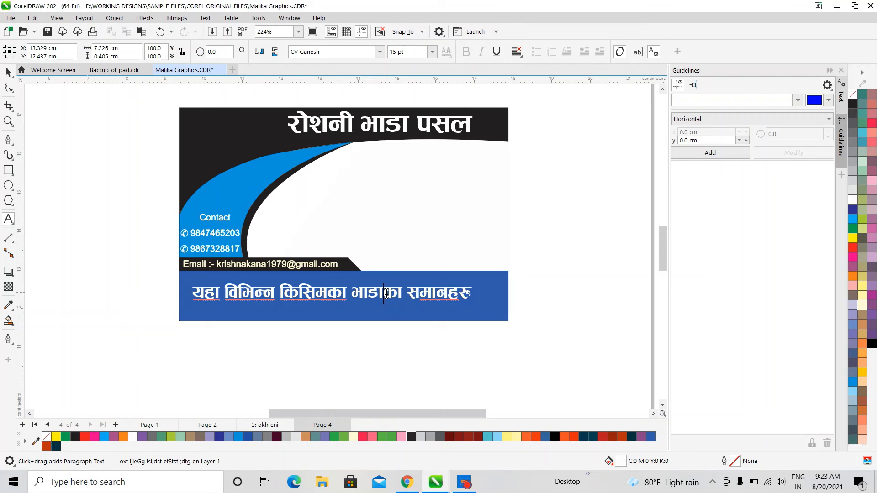
{"action": "left_click_drag", "start_coordinate": [386, 293], "coordinate": [403, 294]}
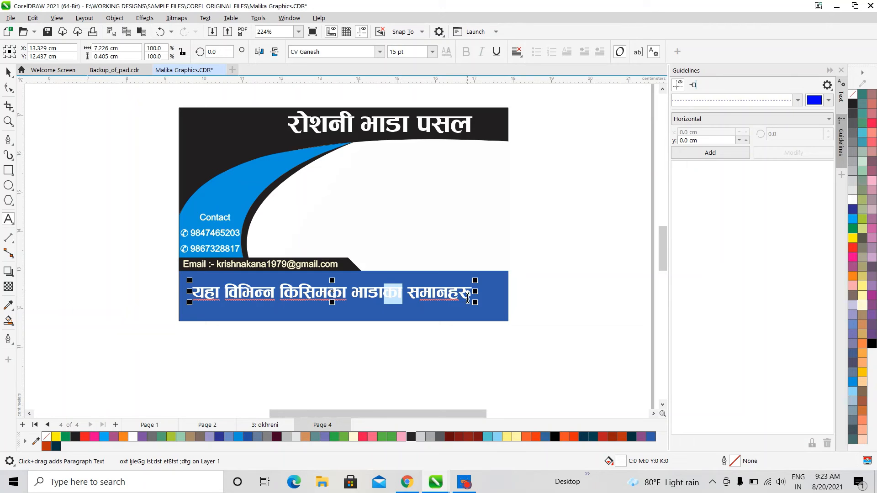
{"action": "left_click", "coordinate": [472, 296]}
{"action": "type", "text": ";'k"}
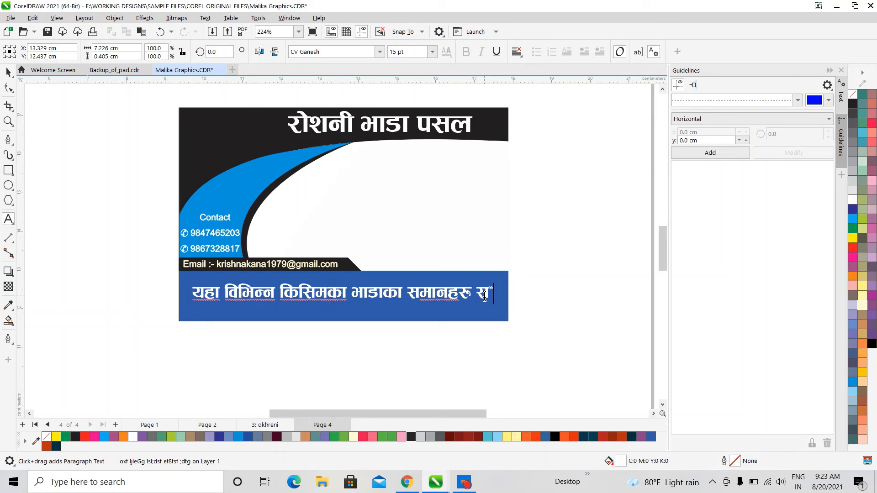
{"action": "key", "text": "BackSpace"}
{"action": "key", "text": "BackSpace"}
{"action": "type", "text": "'ky"}
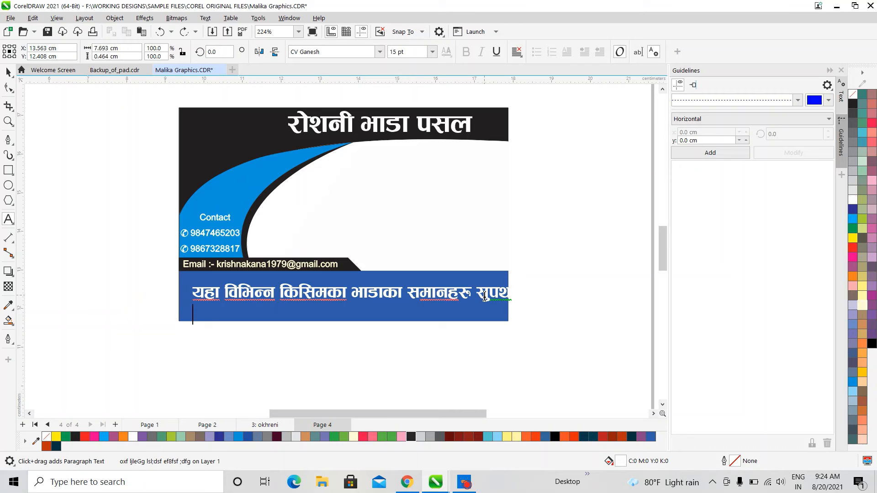
{"action": "type", "text": " d\""}
{"action": "type", "text": "Nodf "}
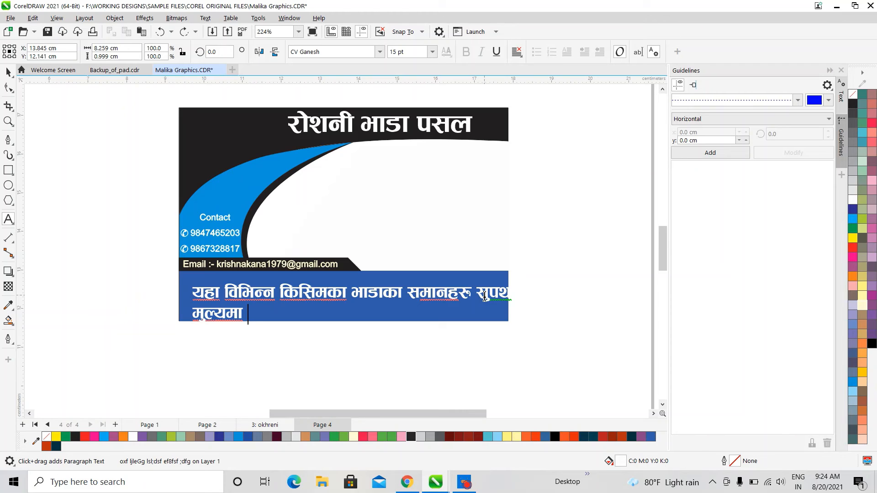
{"action": "type", "text": "l"}
{"action": "key", "text": "BackSpace"}
{"action": "type", "text": "kfO{g\\5"}
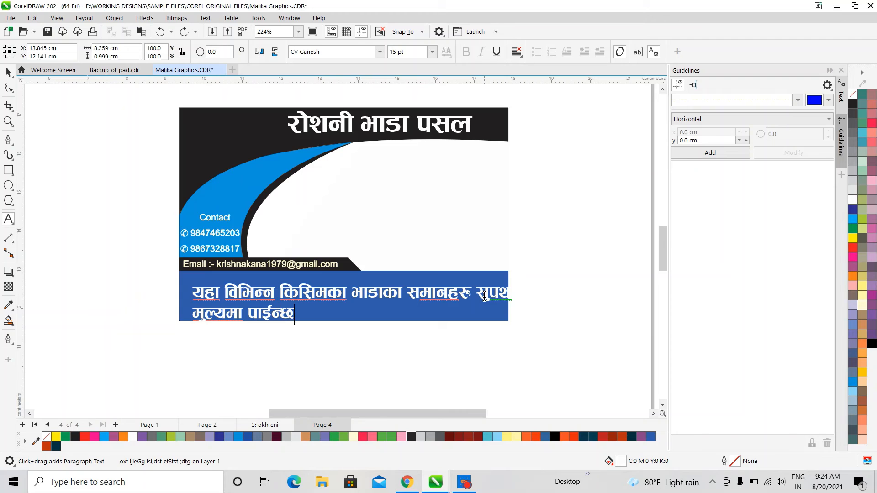
{"action": "type", "text": " ."}
Move the tagline within the blue band, set it to the Aakriti font, and enlarge it to fill the band
{"action": "left_click", "coordinate": [8, 73]}
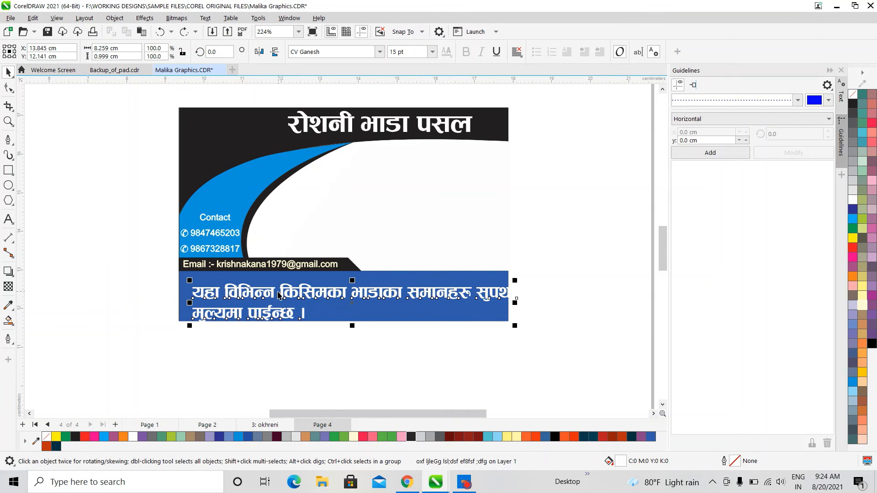
{"action": "left_click_drag", "start_coordinate": [273, 291], "coordinate": [268, 286]}
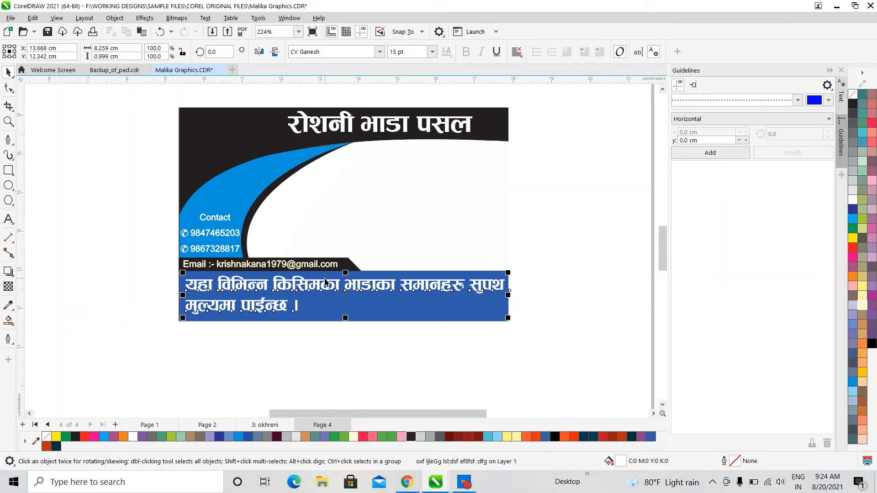
{"action": "left_click", "coordinate": [373, 52]}
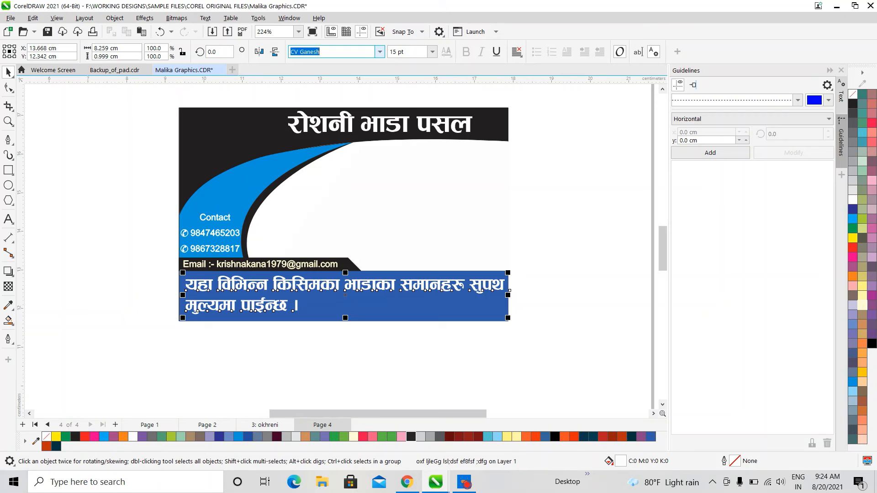
{"action": "type", "text": "Aarap"}
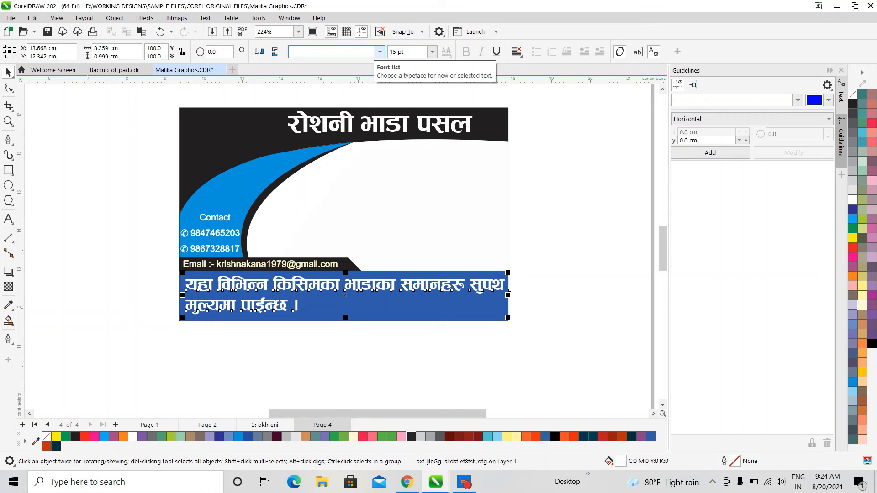
{"action": "type", "text": "Aakriti"}
{"action": "key", "text": "Return"}
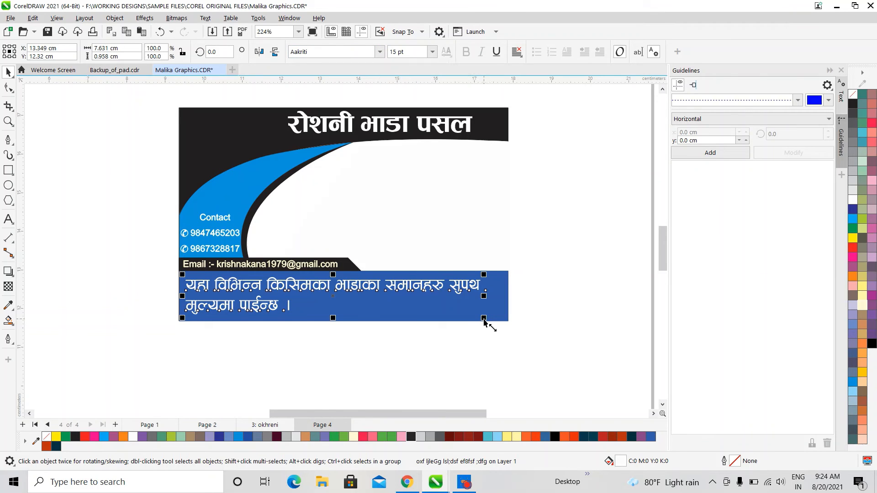
{"action": "left_click_drag", "start_coordinate": [484, 319], "coordinate": [503, 327]}
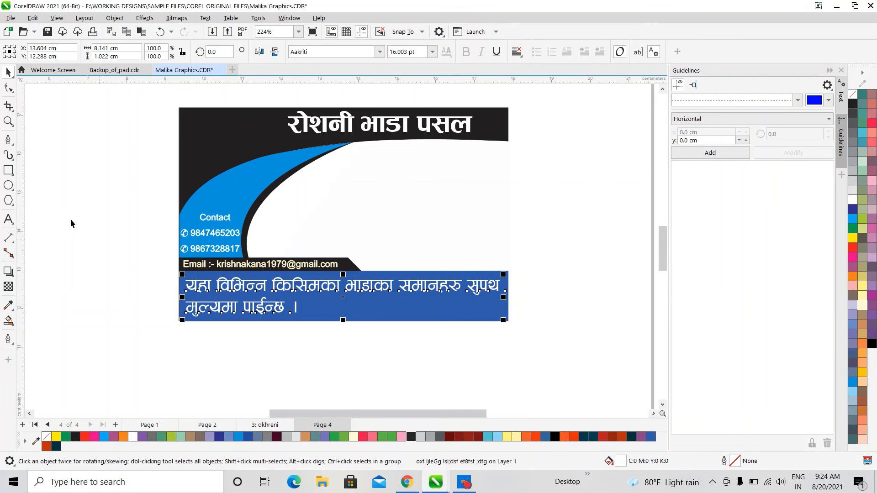
Correct the word यहा to यहाँ in the tagline
{"action": "left_click", "coordinate": [9, 219]}
{"action": "left_click", "coordinate": [213, 286]}
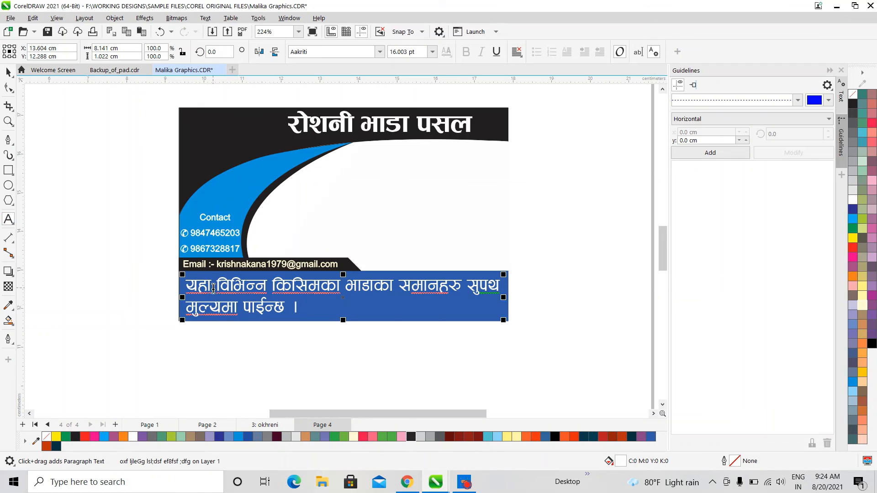
{"action": "type", "text": "ँ"}
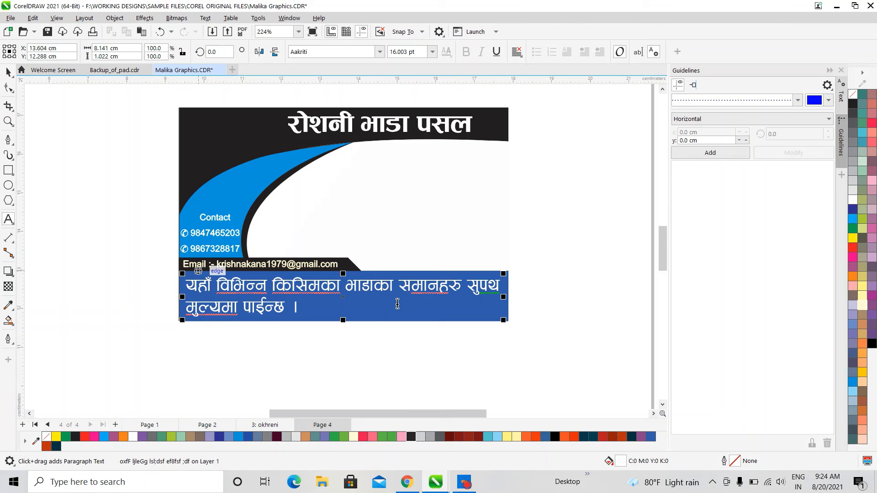
{"action": "left_click", "coordinate": [9, 78]}
{"action": "left_click", "coordinate": [85, 186]}
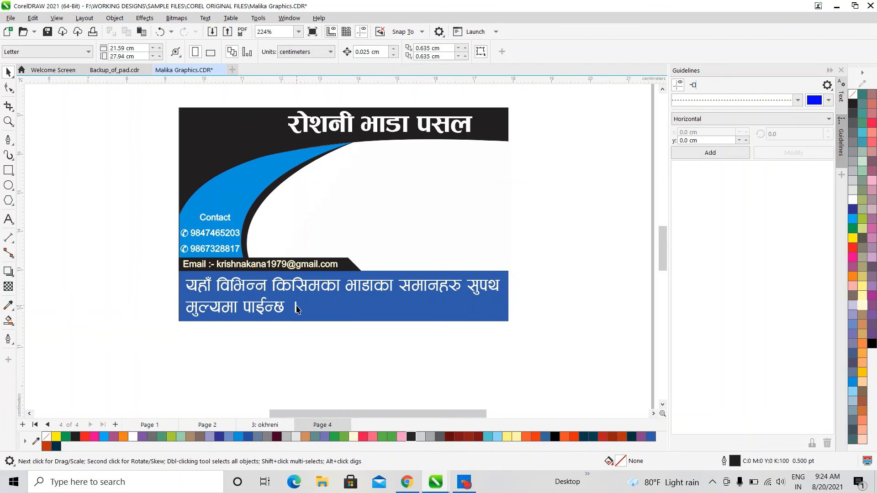
Switch the tagline's font to ARAP 002 and preview it
{"action": "left_click", "coordinate": [280, 312]}
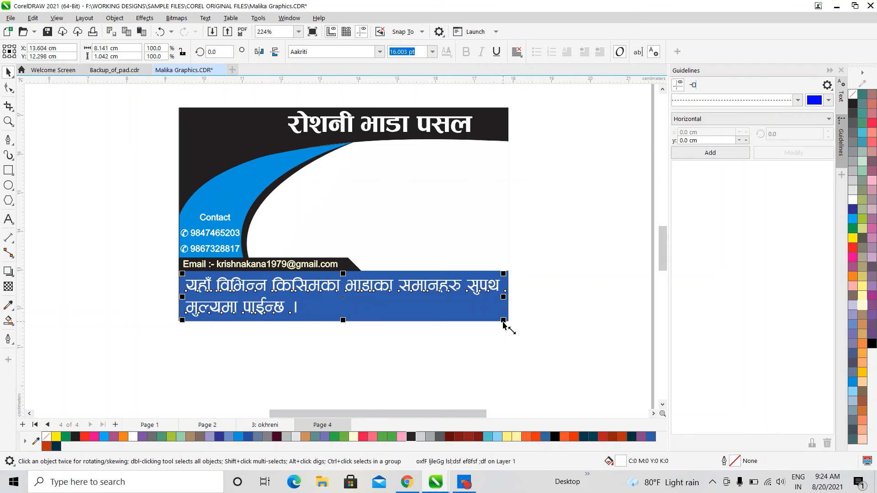
{"action": "left_click", "coordinate": [347, 52]}
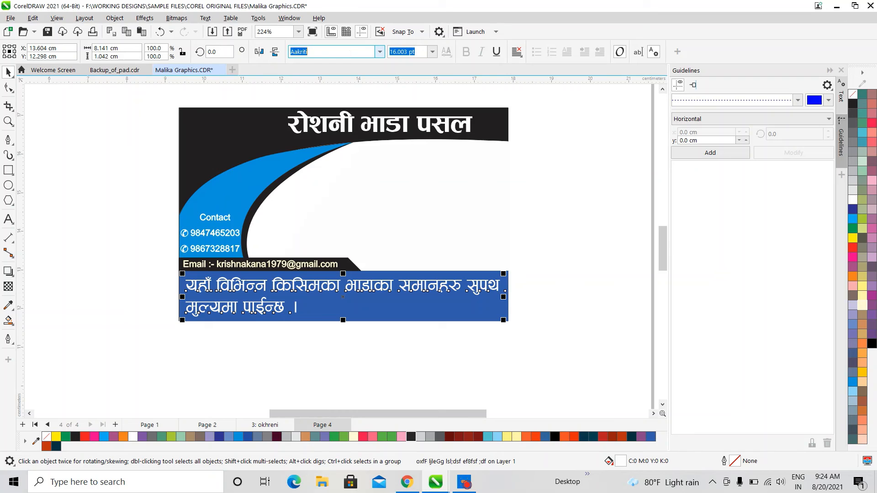
{"action": "type", "text": "ARAP 002"}
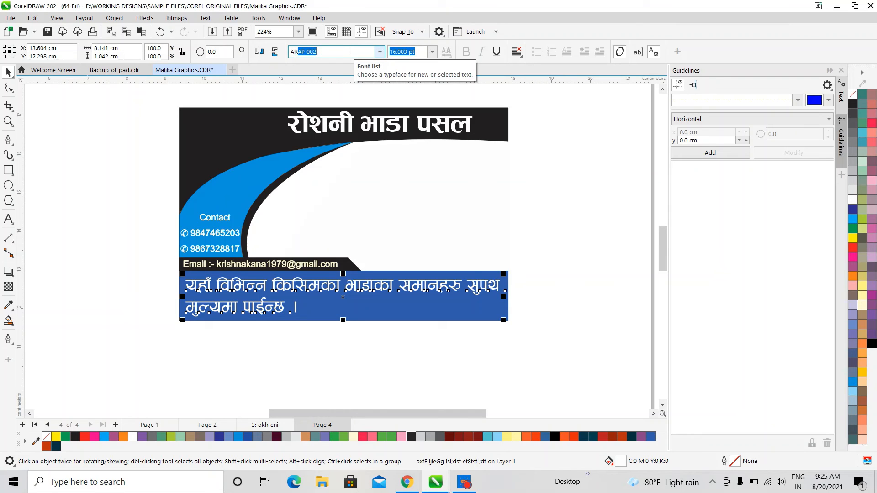
{"action": "key", "text": "Return"}
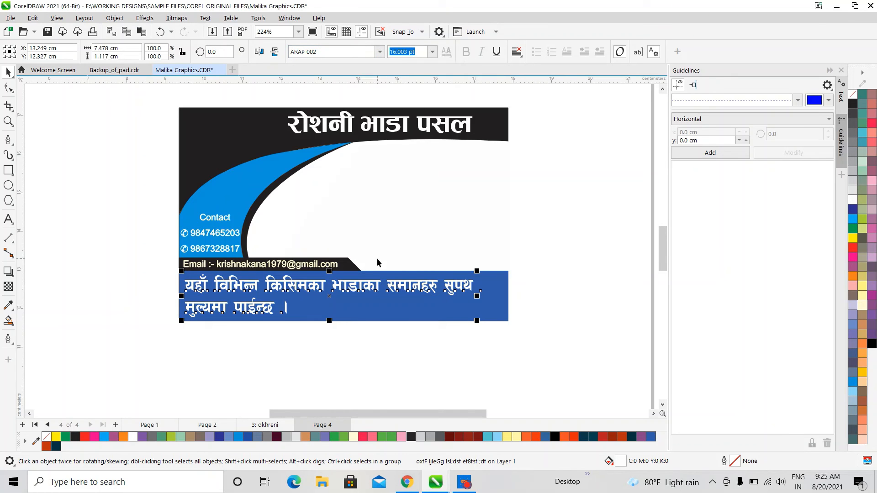
{"action": "left_click", "coordinate": [380, 347]}
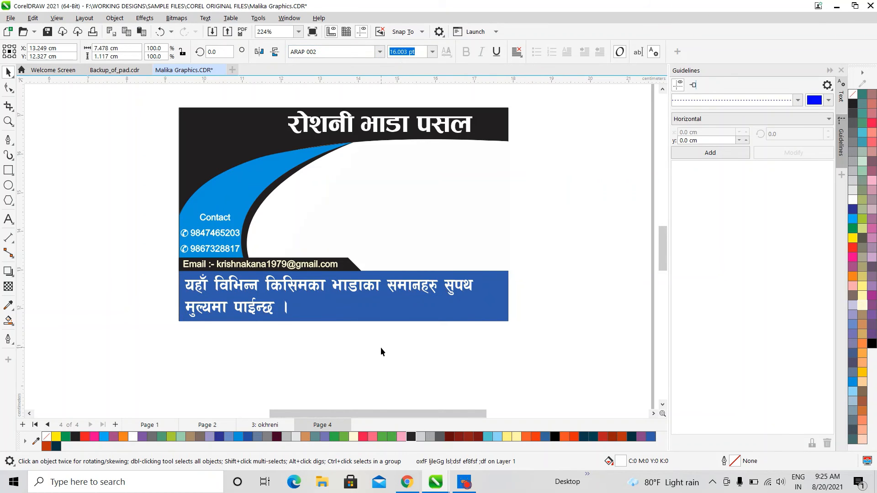
Select all of the tagline's text for editing
{"action": "left_click", "coordinate": [396, 295]}
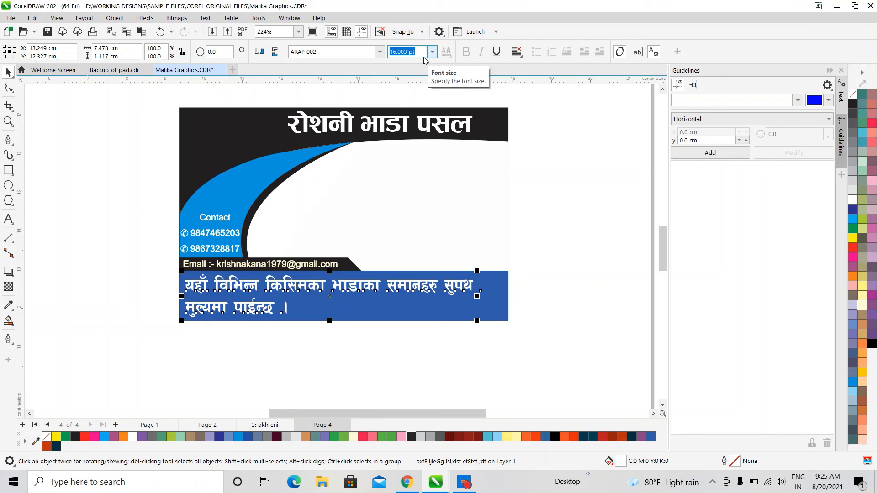
{"action": "left_click", "coordinate": [8, 220]}
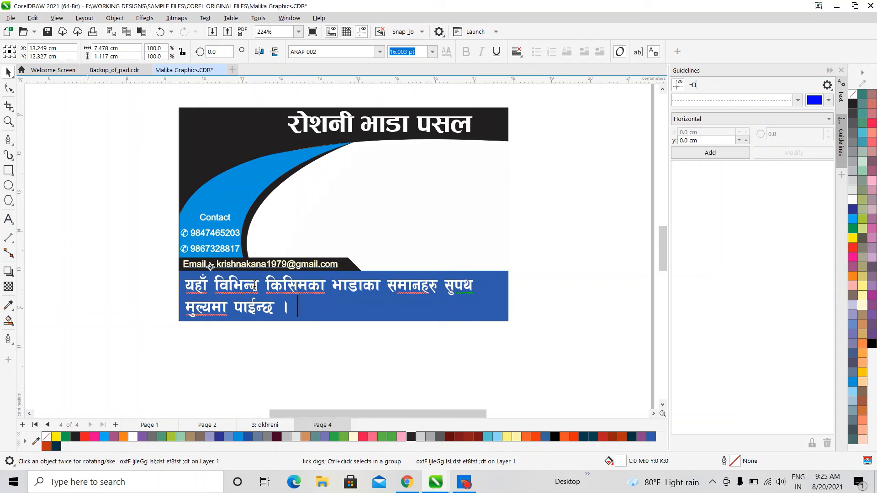
{"action": "left_click", "coordinate": [300, 317]}
{"action": "key", "text": "ctrl+a"}
Set the tagline to 14 pt and merge its two lines into one
{"action": "type", "text": "1"}
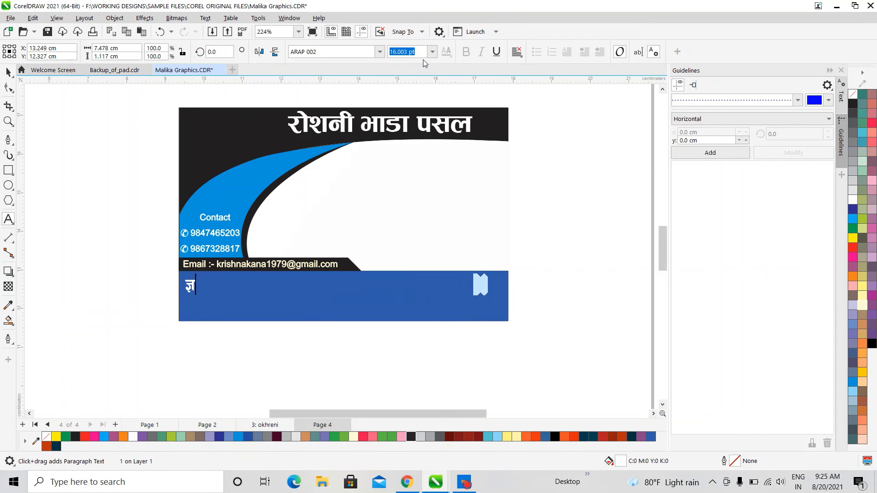
{"action": "type", "text": "4"}
{"action": "key", "text": "ctrl+z"}
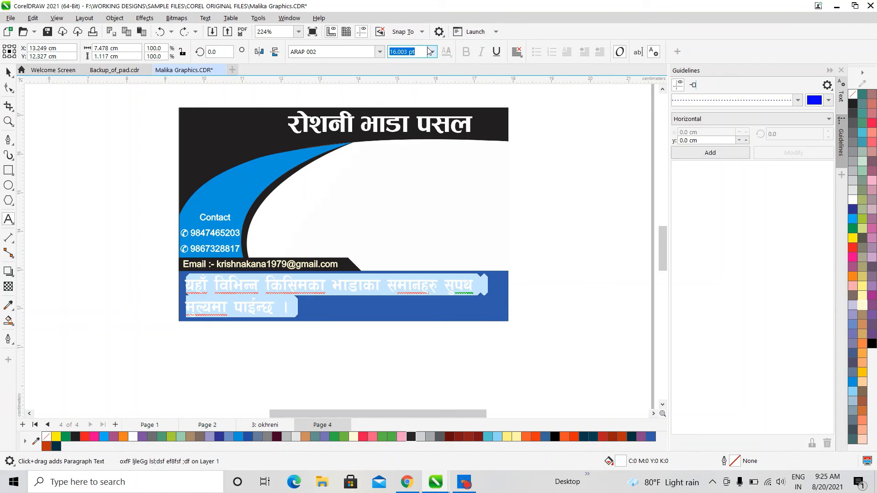
{"action": "type", "text": "14"}
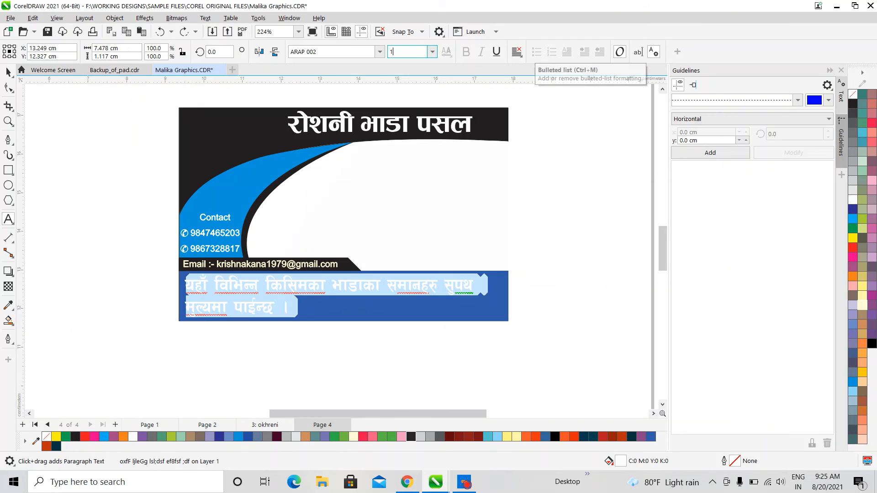
{"action": "key", "text": "Return"}
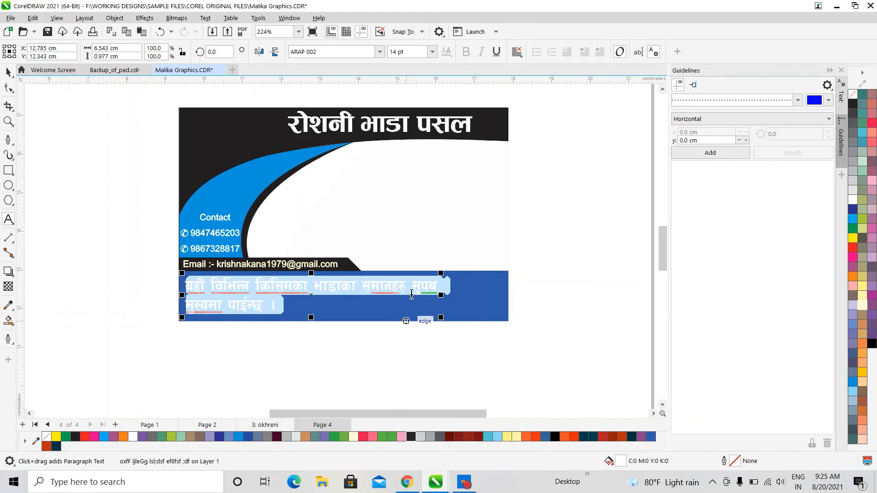
{"action": "left_click", "coordinate": [412, 290]}
{"action": "key", "text": "End"}
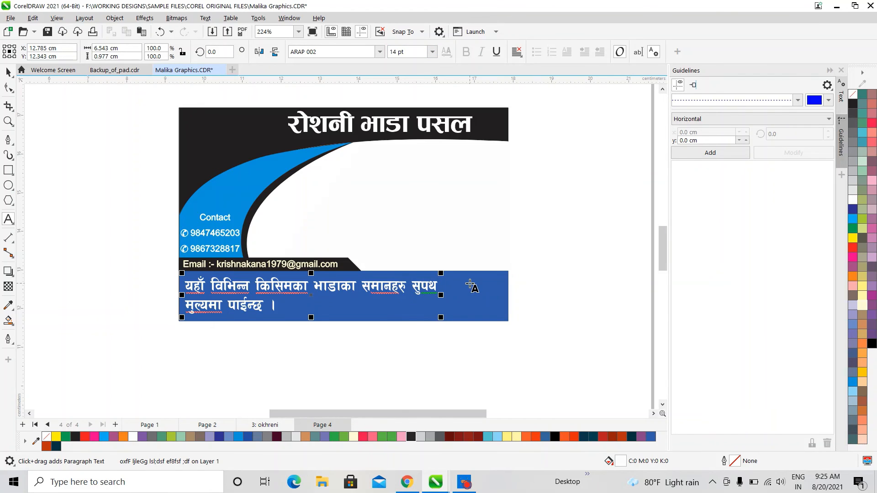
{"action": "key", "text": "Delete"}
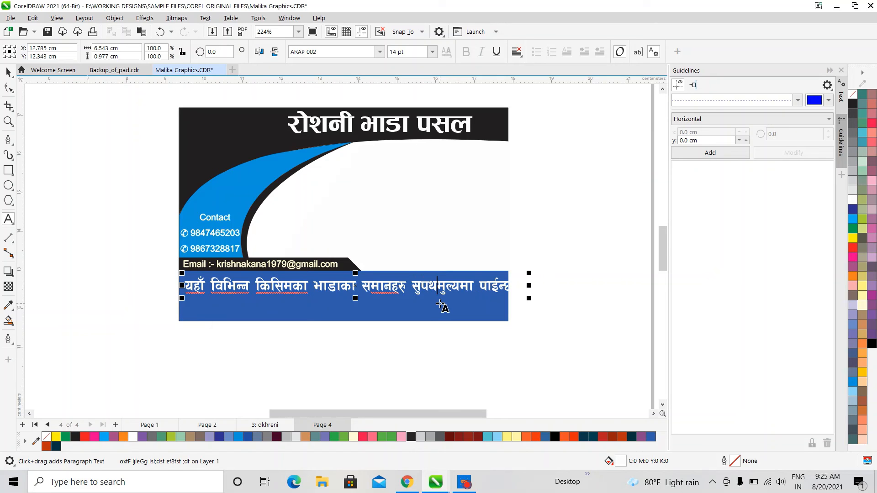
Nudge the one-line tagline and scale it down to fit across the blue band
{"action": "left_click", "coordinate": [8, 72]}
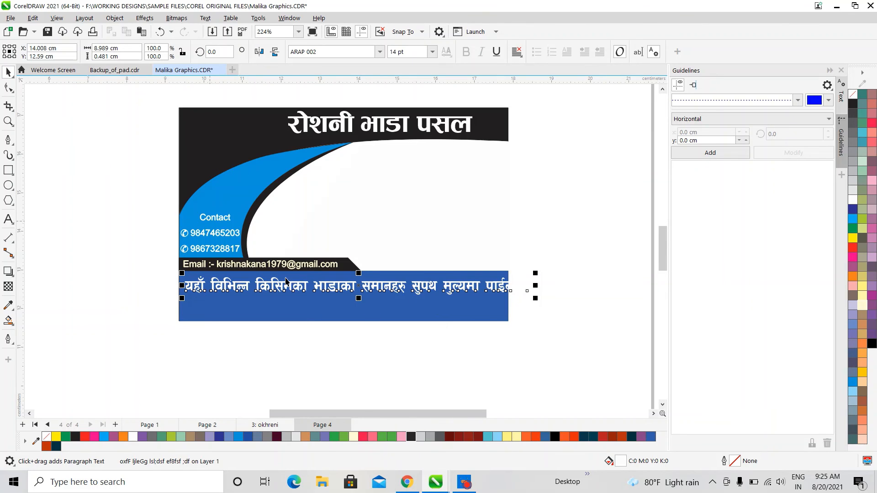
{"action": "left_click_drag", "start_coordinate": [299, 288], "coordinate": [296, 290]}
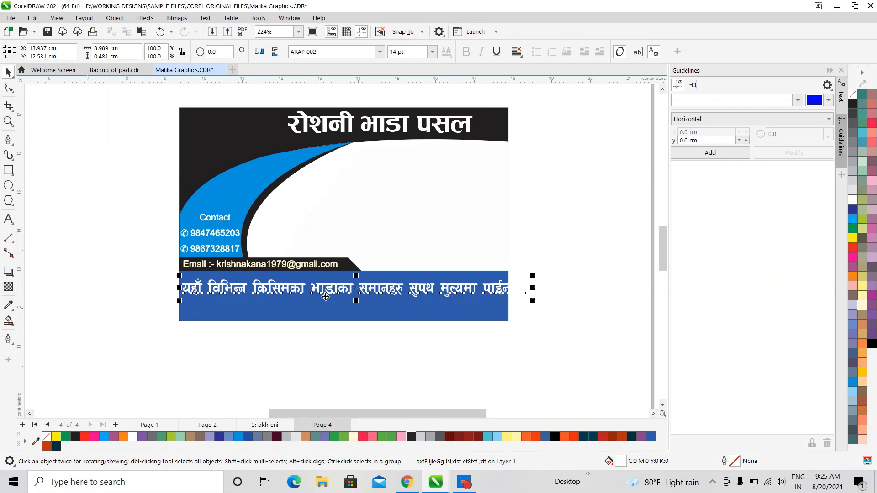
{"action": "left_click_drag", "start_coordinate": [533, 301], "coordinate": [529, 300]}
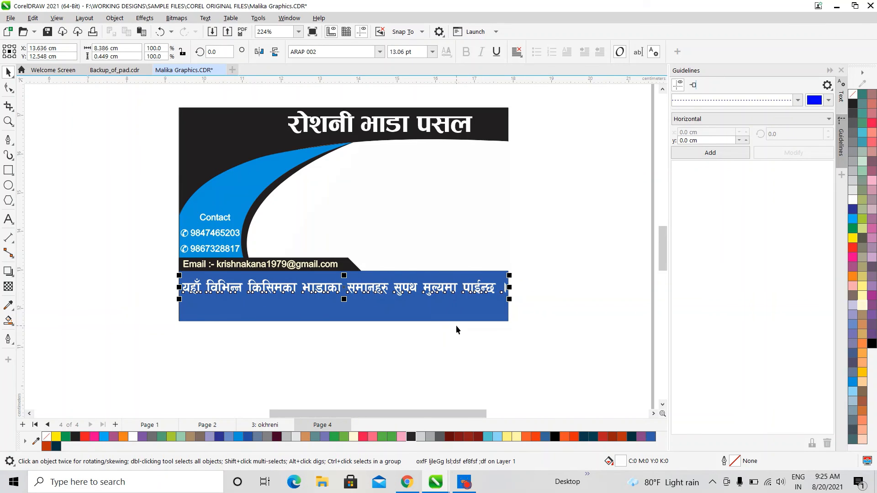
{"action": "left_click", "coordinate": [442, 354]}
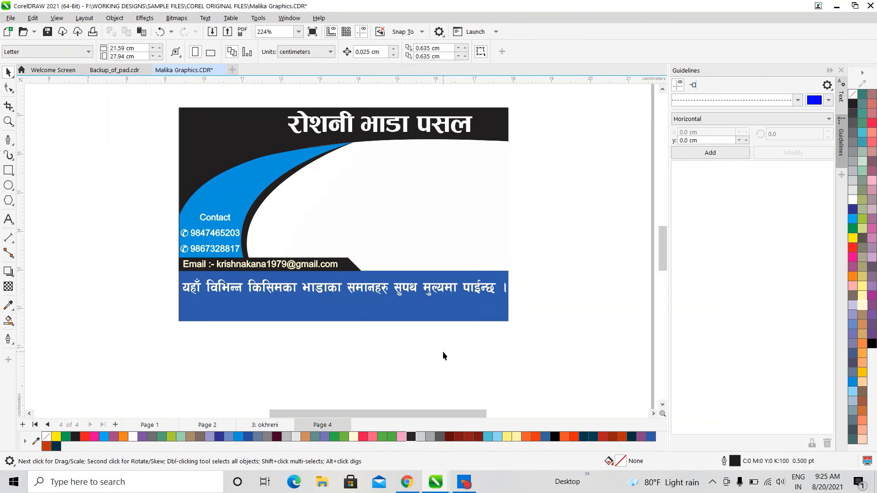
Duplicate the tagline, place the copy below it, and select all of the copy's text
{"action": "left_click", "coordinate": [444, 288]}
{"action": "key", "text": "ctrl+d"}
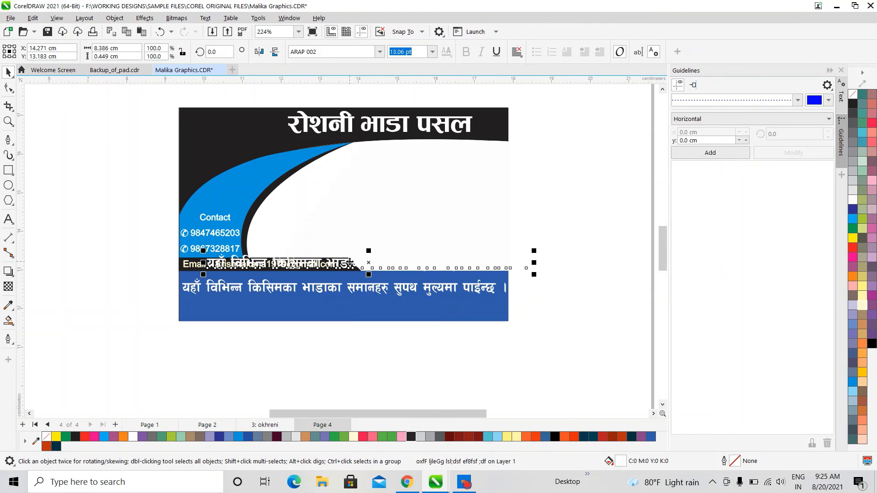
{"action": "left_click_drag", "start_coordinate": [346, 262], "coordinate": [345, 313]}
{"action": "left_click", "coordinate": [8, 219]}
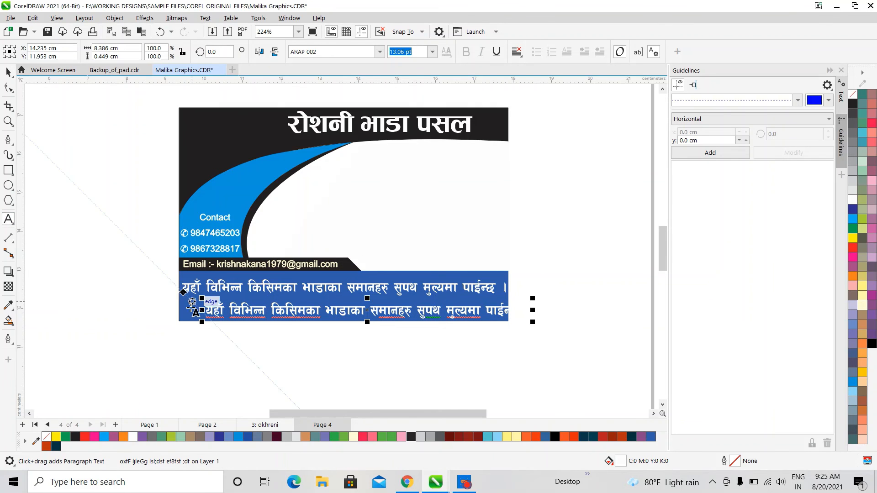
{"action": "left_click_drag", "start_coordinate": [204, 310], "coordinate": [622, 309]}
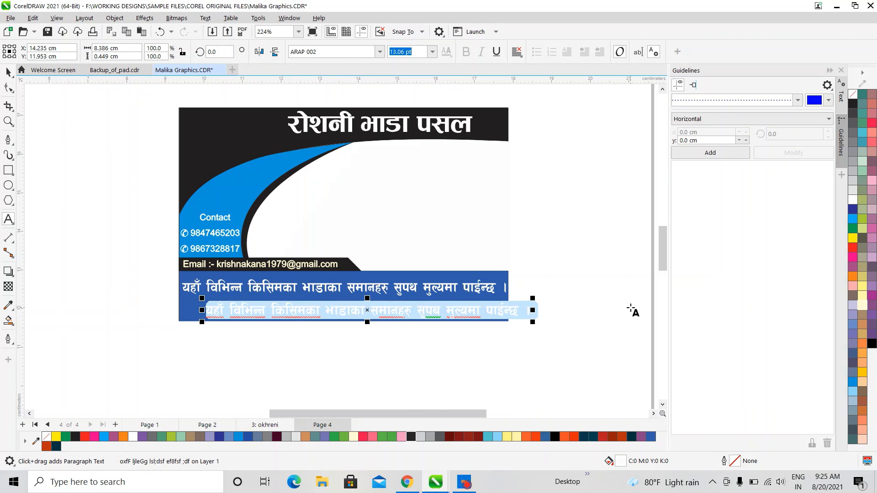
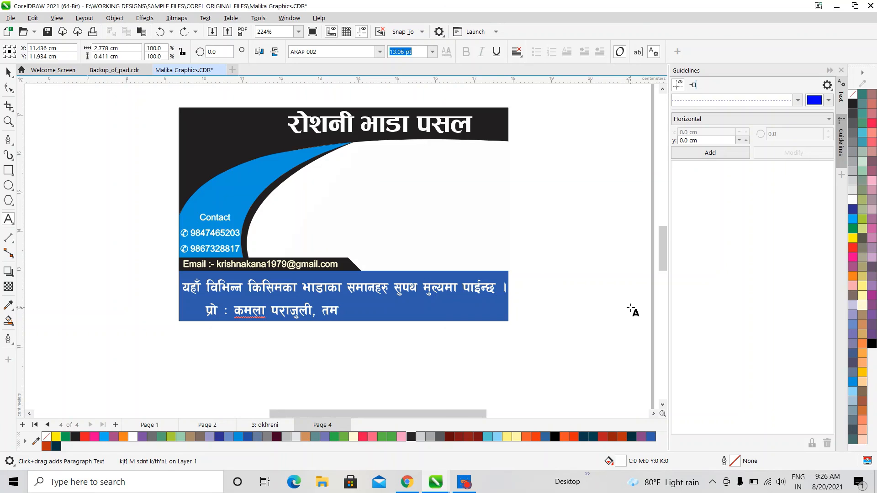
Replace the copy's text with the proprietor's name and address, then select both lines
{"action": "key", "text": "BackSpace"}
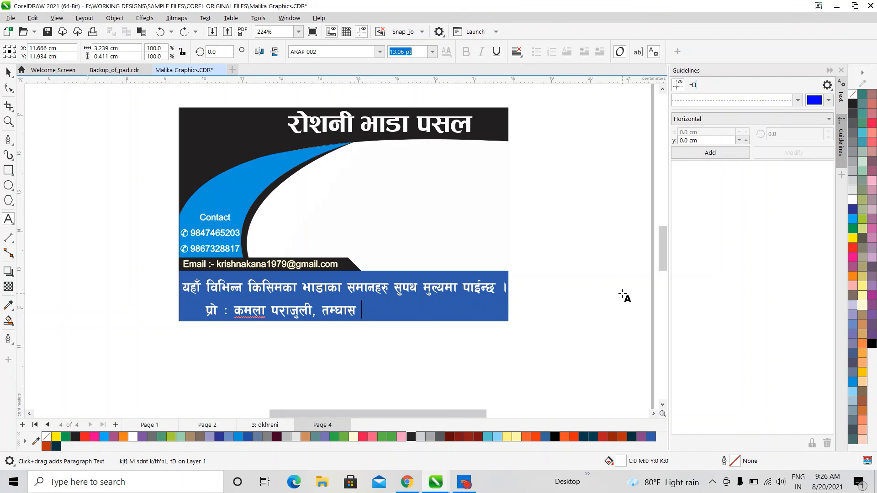
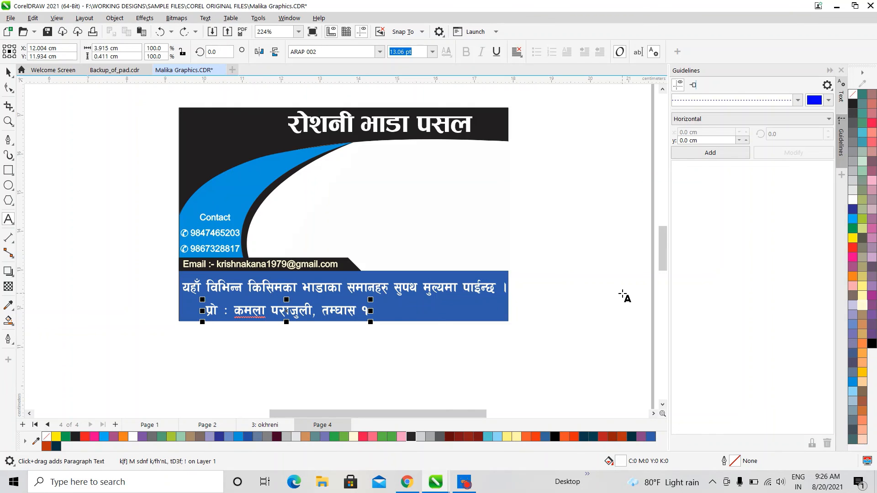
{"action": "key", "text": "BackSpace"}
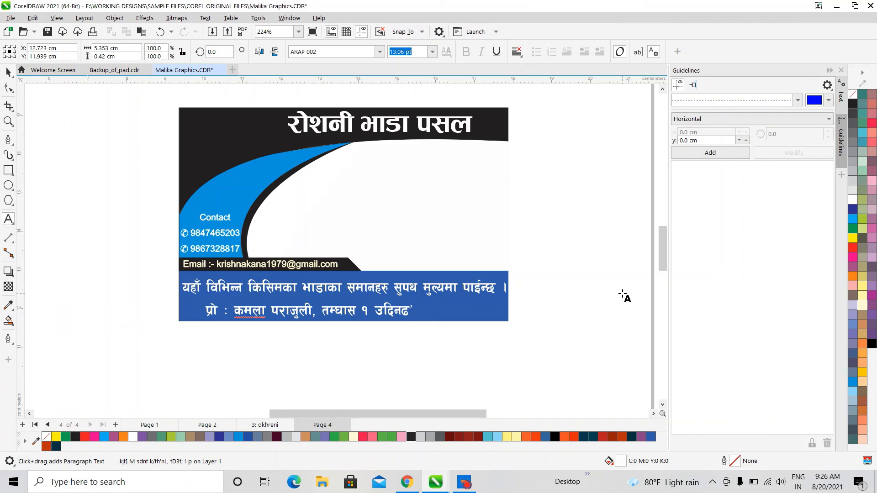
{"action": "key", "text": "ctrl+z"}
{"action": "key", "text": "BackSpace"}
{"action": "key", "text": "BackSpace"}
{"action": "key", "text": "ctrl+space"}
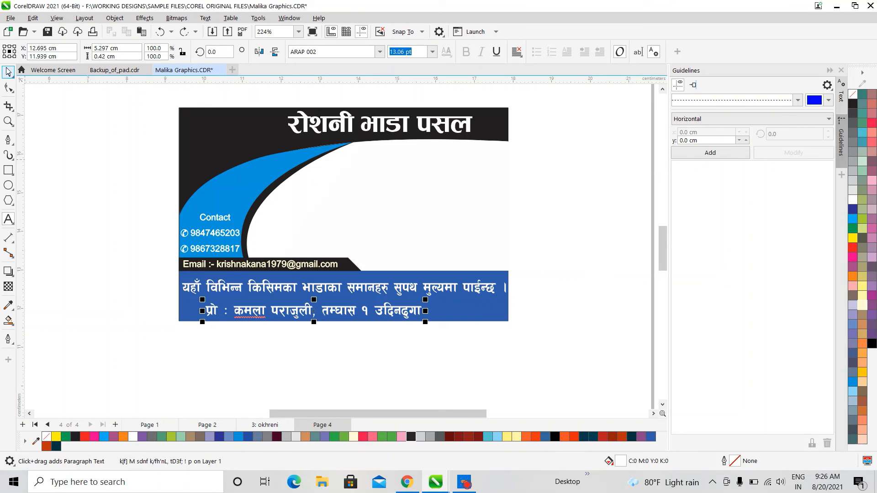
{"action": "left_click", "coordinate": [450, 286], "text": "shift"}
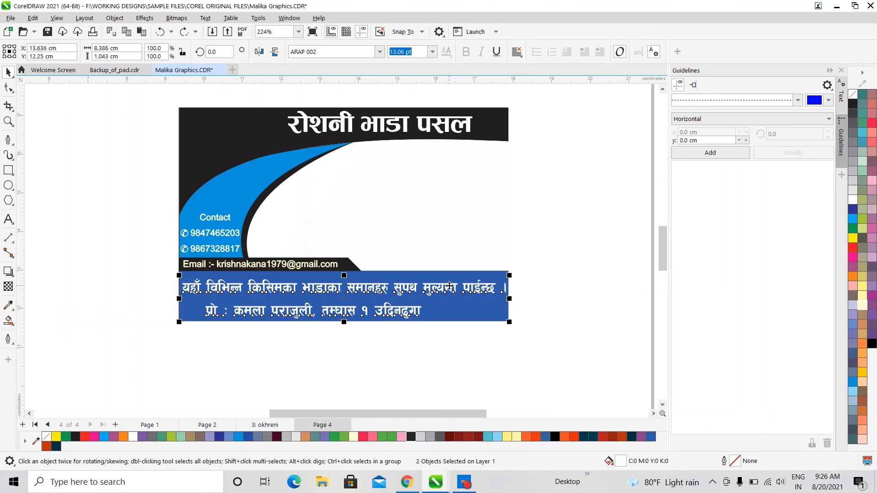
Right-align the two Nepali lines and delete the last word of the proprietor line
{"action": "key", "text": "r"}
{"action": "left_click", "coordinate": [542, 353]}
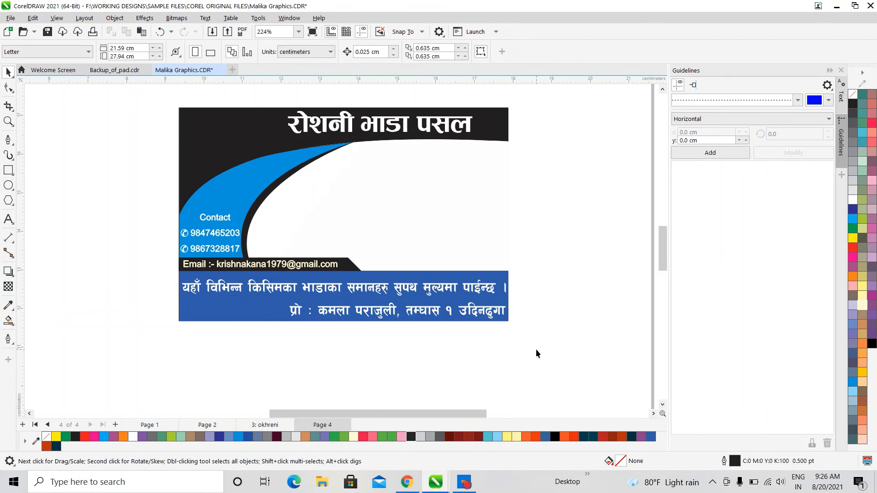
{"action": "left_click", "coordinate": [475, 313]}
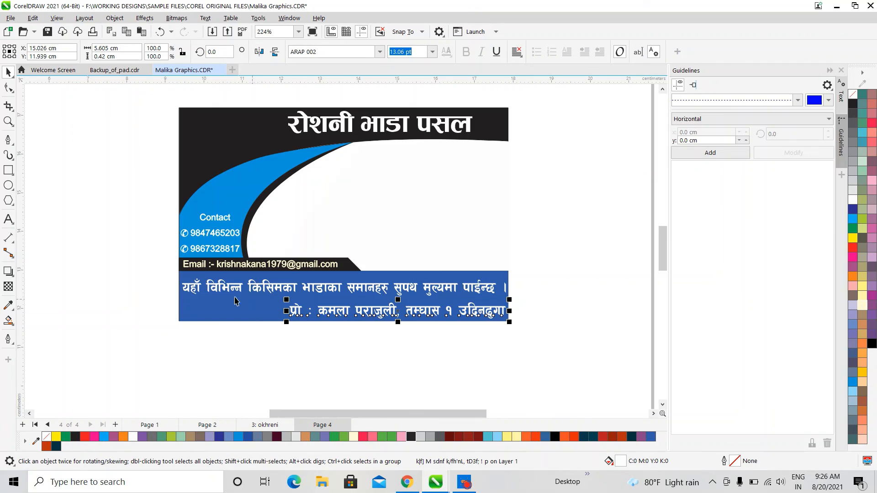
{"action": "left_click", "coordinate": [8, 219]}
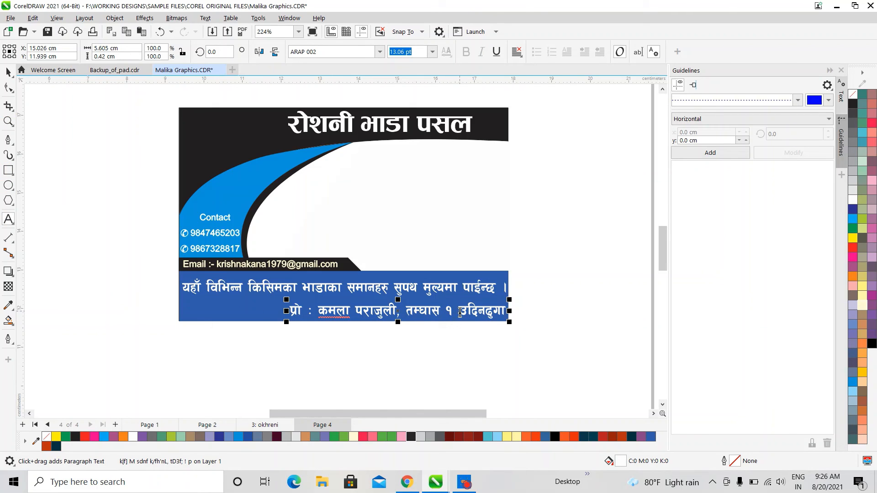
{"action": "left_click_drag", "start_coordinate": [458, 311], "coordinate": [539, 311]}
{"action": "key", "text": "BackSpace"}
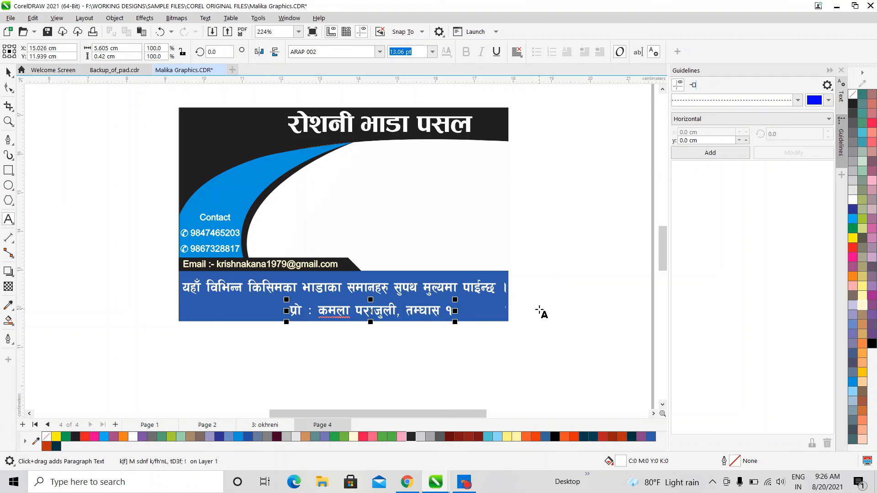
Shift the proprietor line right so it ends at the blue band's right edge
{"action": "left_click", "coordinate": [8, 73]}
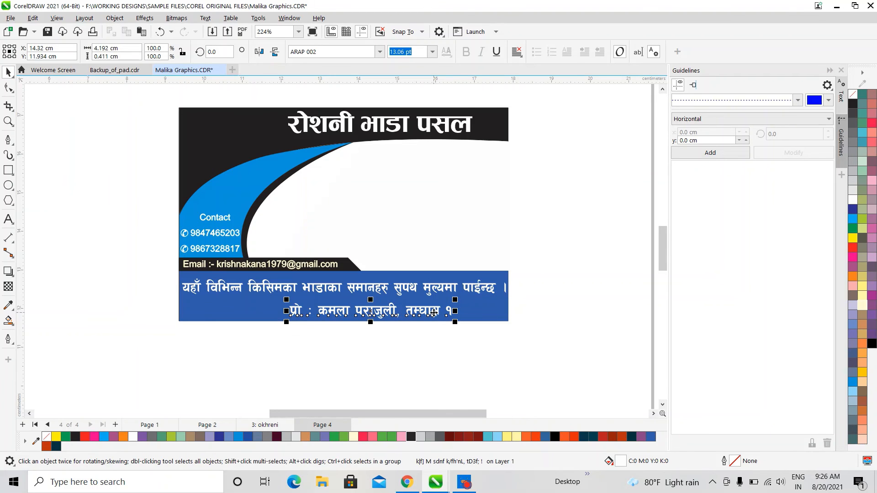
{"action": "left_click_drag", "start_coordinate": [434, 313], "coordinate": [482, 311]}
{"action": "left_click", "coordinate": [255, 133]}
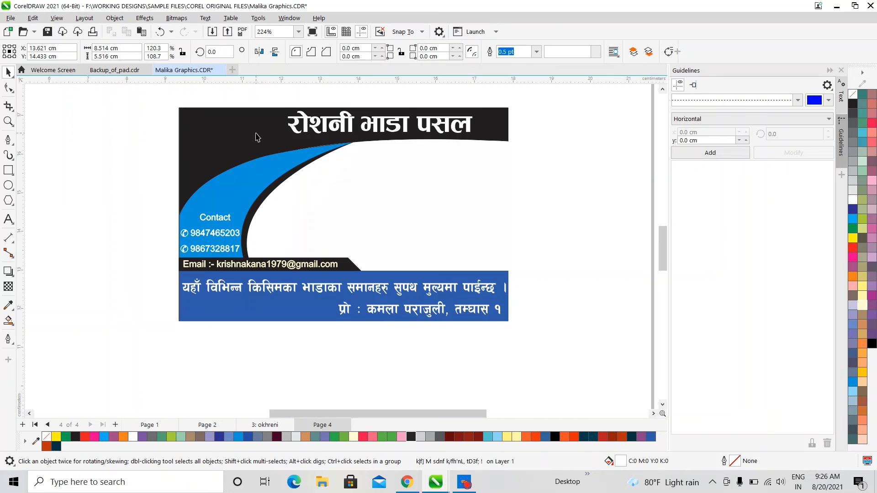
{"action": "left_click", "coordinate": [461, 475]}
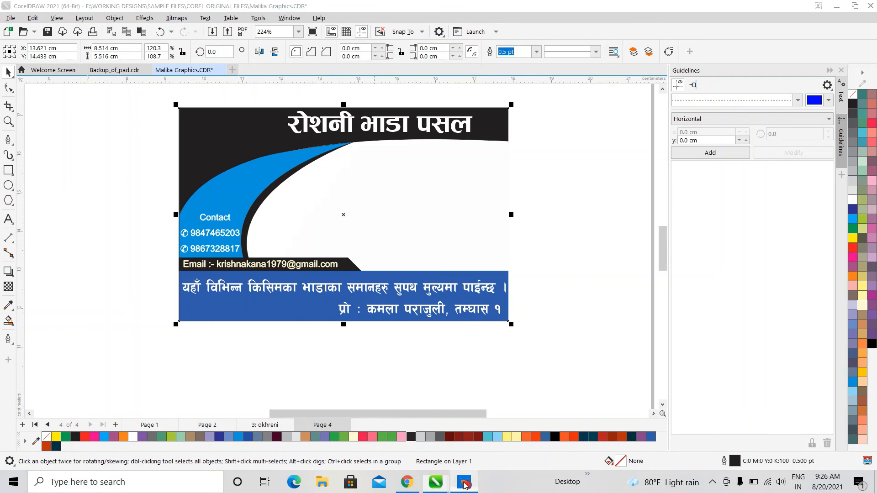